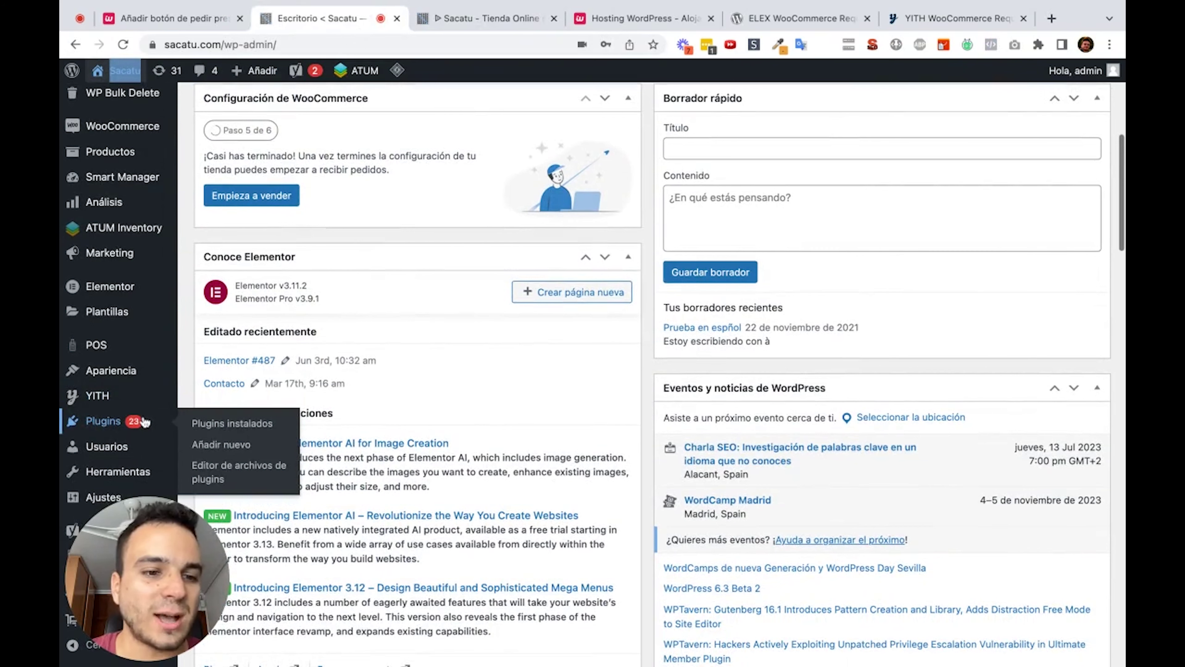
Step: Search the plugins available to add for "ELEX WooCommerce Request a Quote"
{"action": "left_click", "coordinate": [222, 446]}
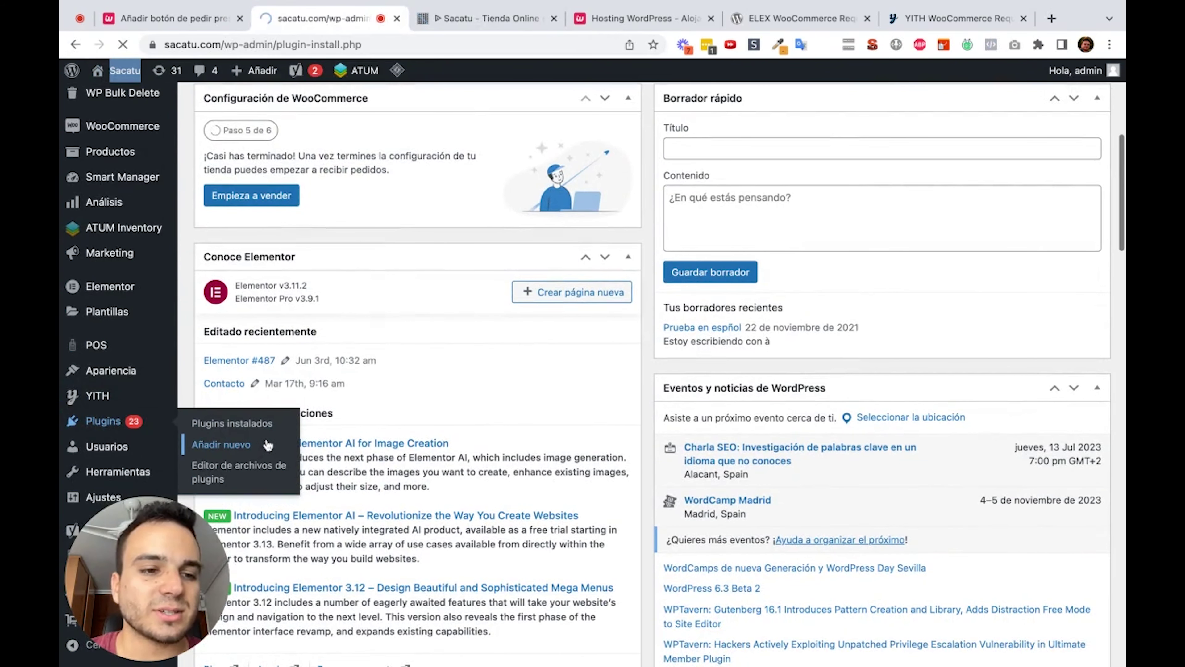
{"action": "scroll", "coordinate": [665, 438], "scroll_direction": "down", "scroll_amount": 2}
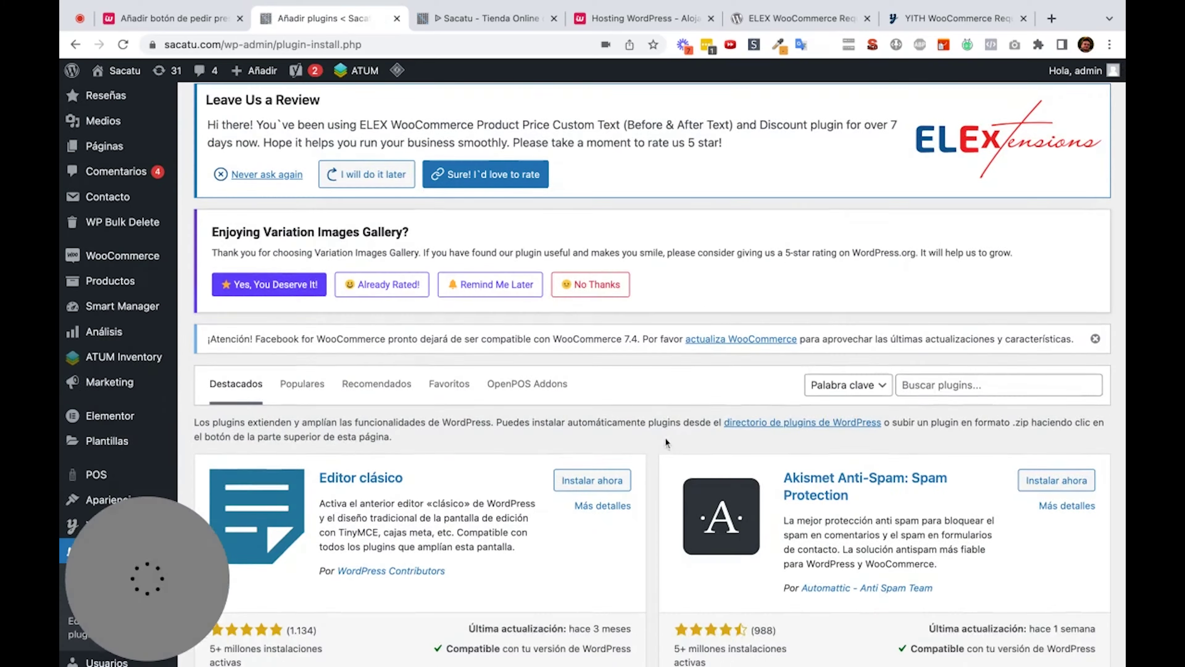
{"action": "left_click", "coordinate": [921, 381]}
{"action": "type", "text": "ELEX WooCommerce Request a Quote"}
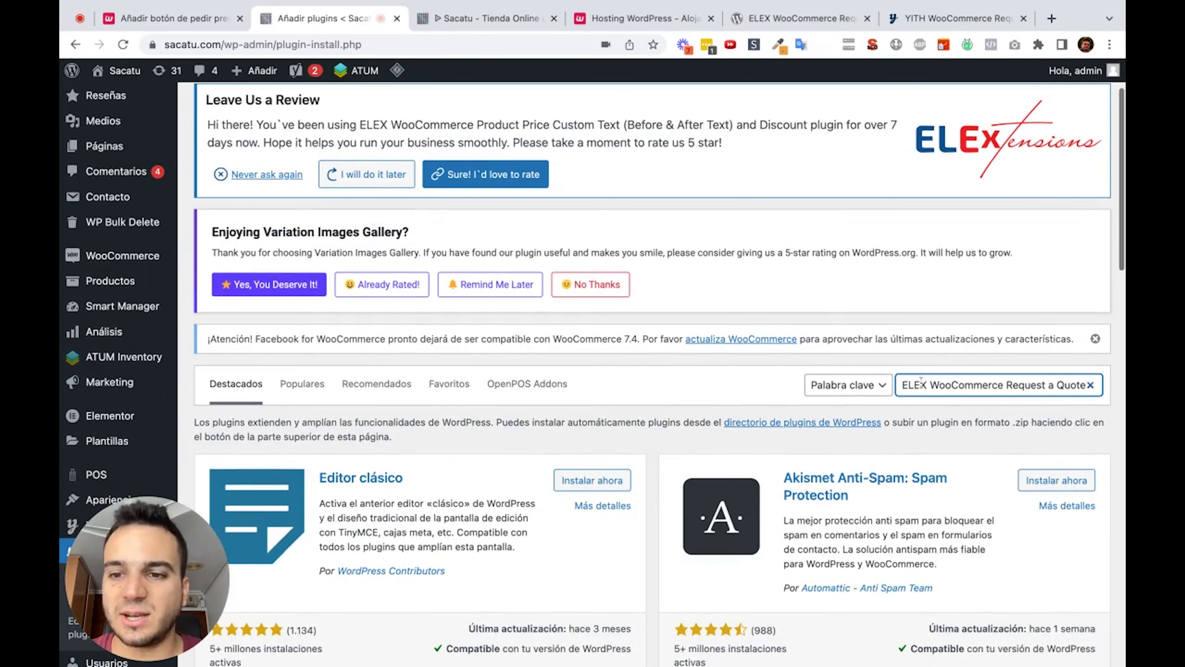
{"action": "key", "text": "Return"}
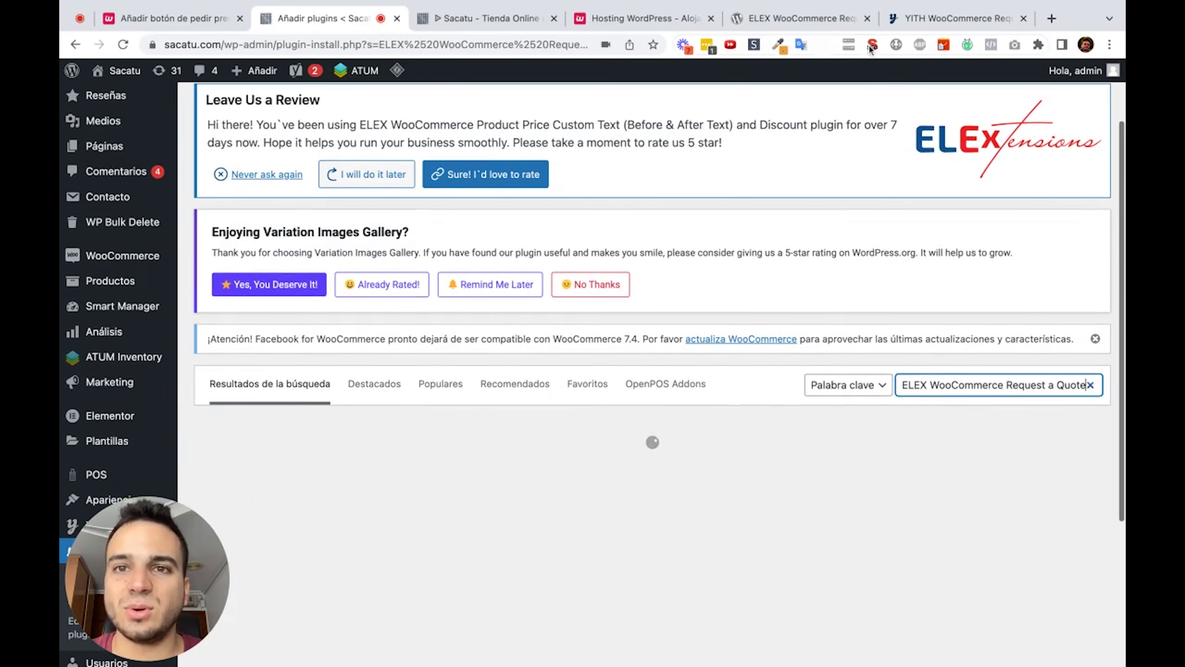
Step: Check the plugin's wordpress.org page, and install ELEX WooCommerce Request a Quote from the search results
{"action": "left_click", "coordinate": [812, 18]}
{"action": "scroll", "coordinate": [675, 282], "scroll_direction": "down", "scroll_amount": 2}
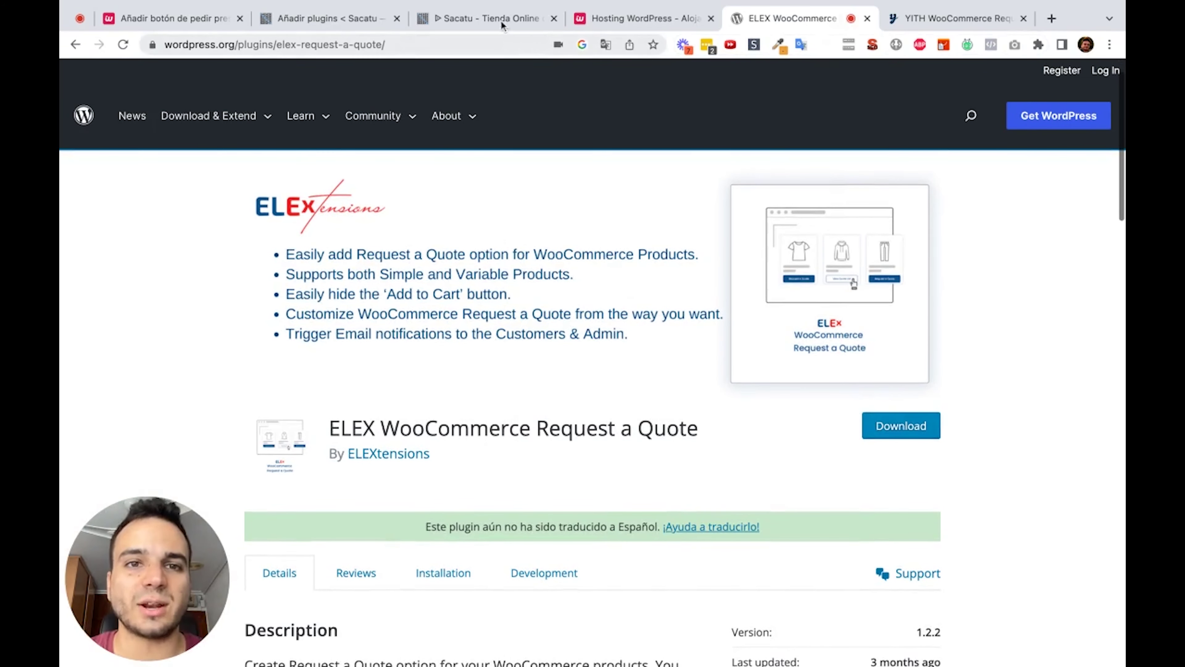
{"action": "left_click", "coordinate": [326, 17]}
{"action": "scroll", "coordinate": [567, 461], "scroll_direction": "down", "scroll_amount": 3}
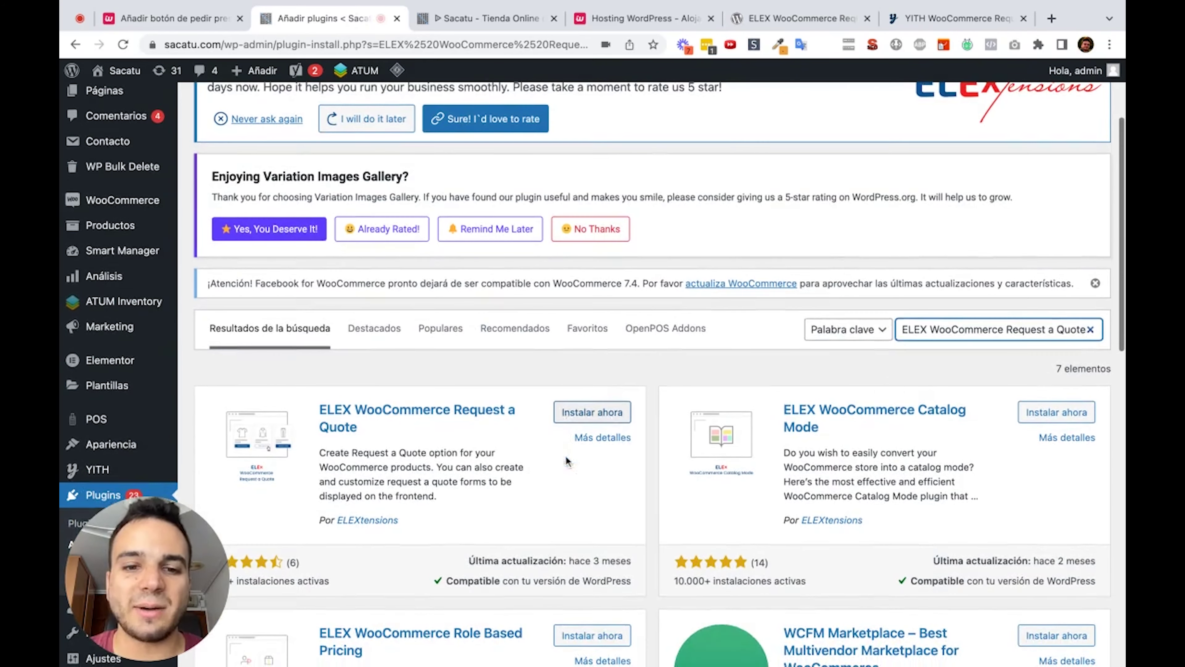
{"action": "left_click", "coordinate": [591, 412]}
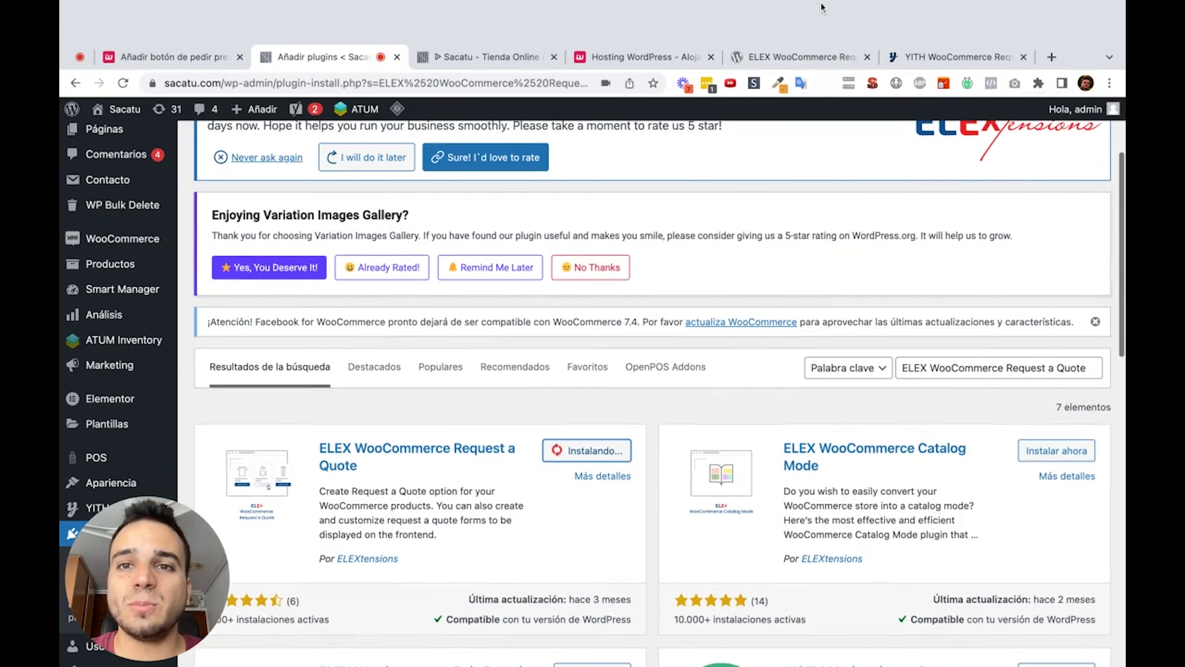
Step: Activate the ELEX WooCommerce Request a Quote plugin
{"action": "left_click", "coordinate": [793, 18]}
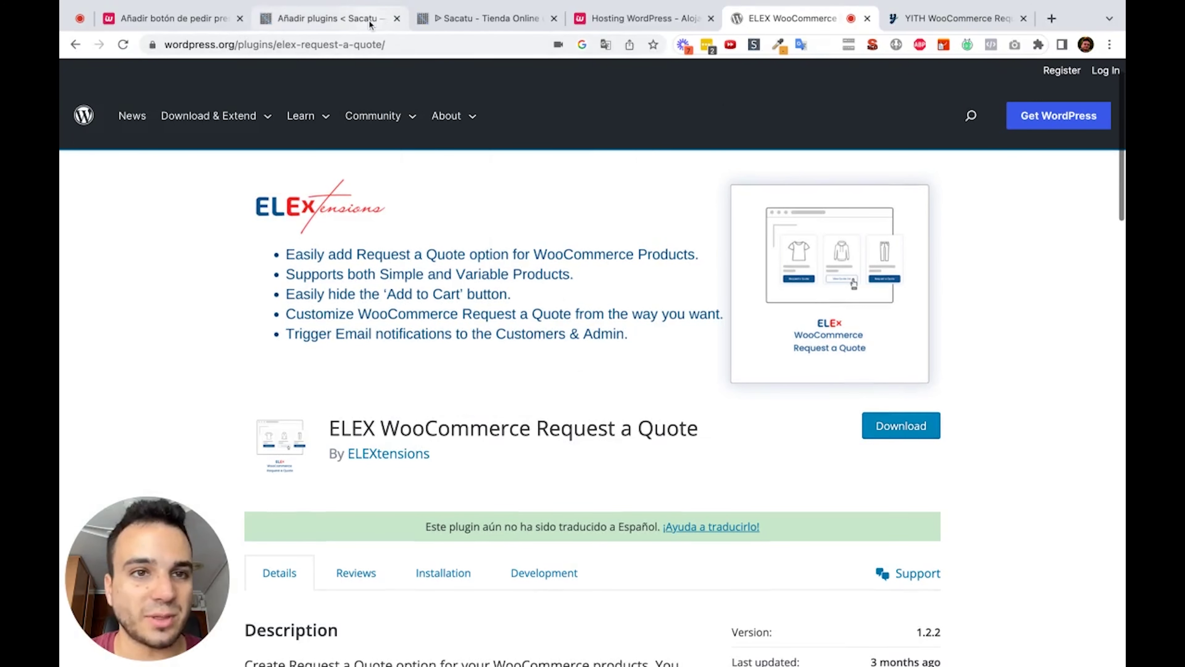
{"action": "left_click", "coordinate": [322, 18]}
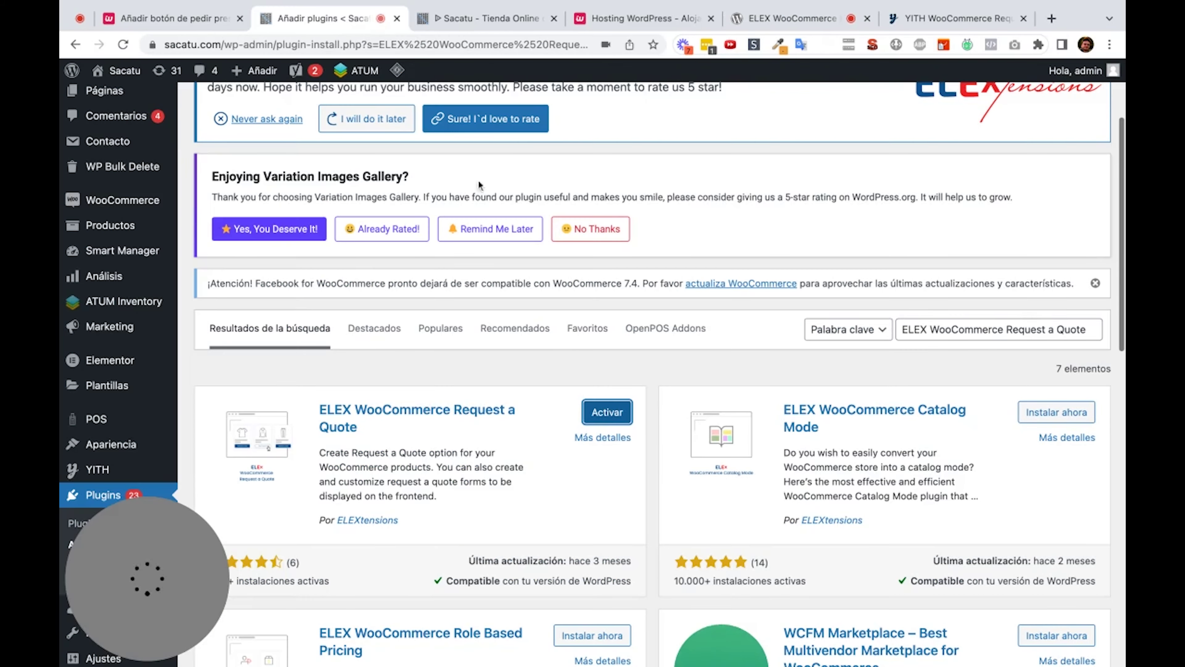
{"action": "left_click", "coordinate": [628, 419]}
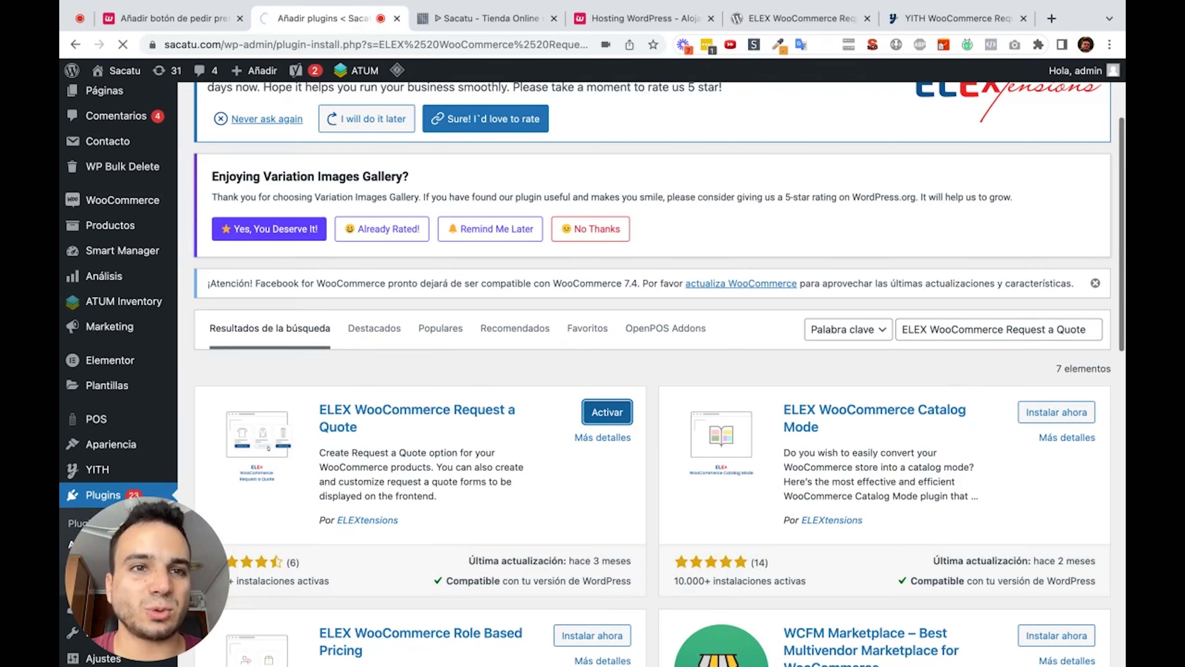
{"action": "scroll", "coordinate": [592, 373], "scroll_direction": "down", "scroll_amount": 1}
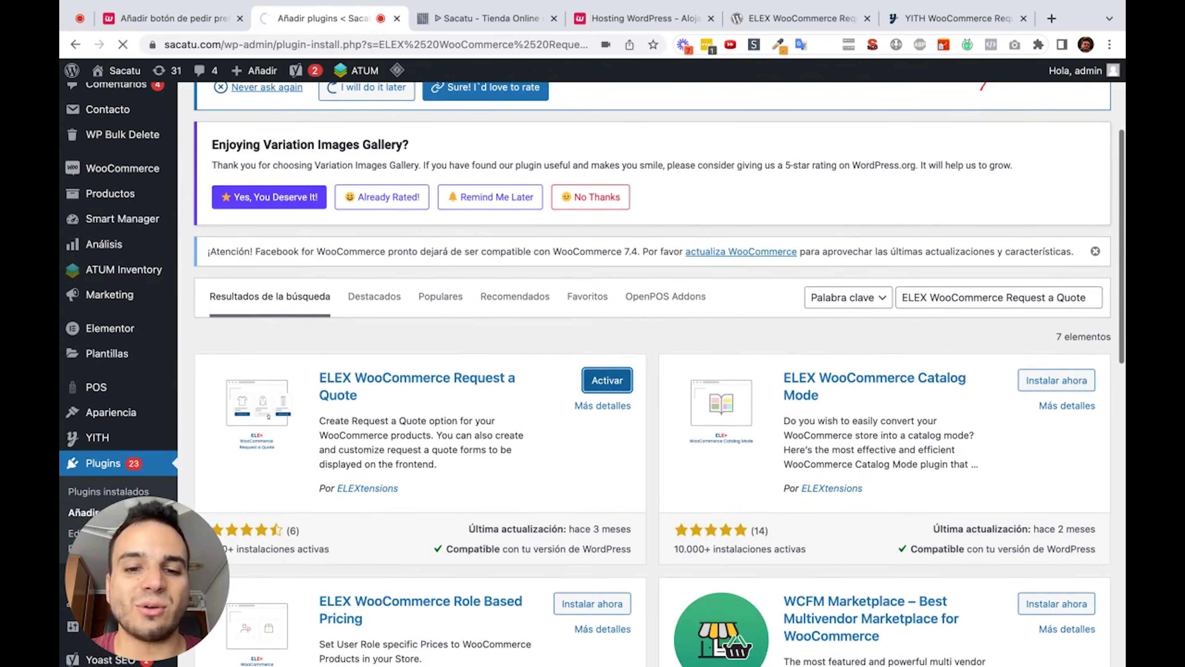
{"action": "scroll", "coordinate": [593, 373], "scroll_direction": "down", "scroll_amount": 2}
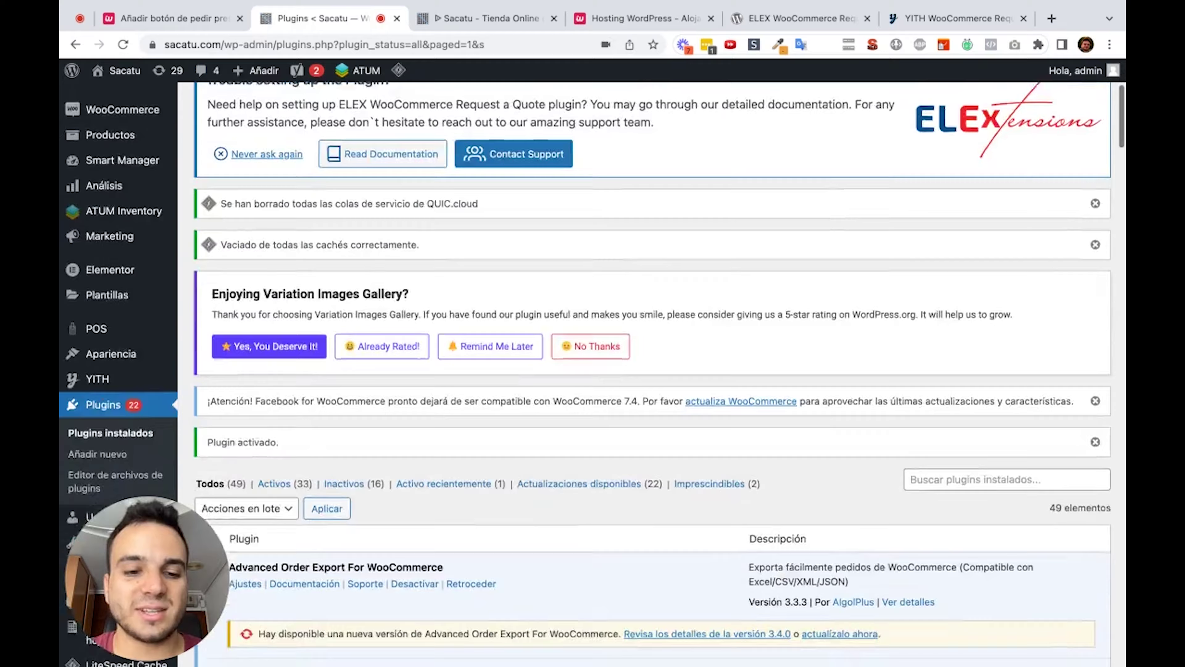
Step: Find "elex" in the installed plugins list and open the settings of ELEX WooCommerce Request a Quote
{"action": "scroll", "coordinate": [653, 373], "scroll_direction": "down", "scroll_amount": 3}
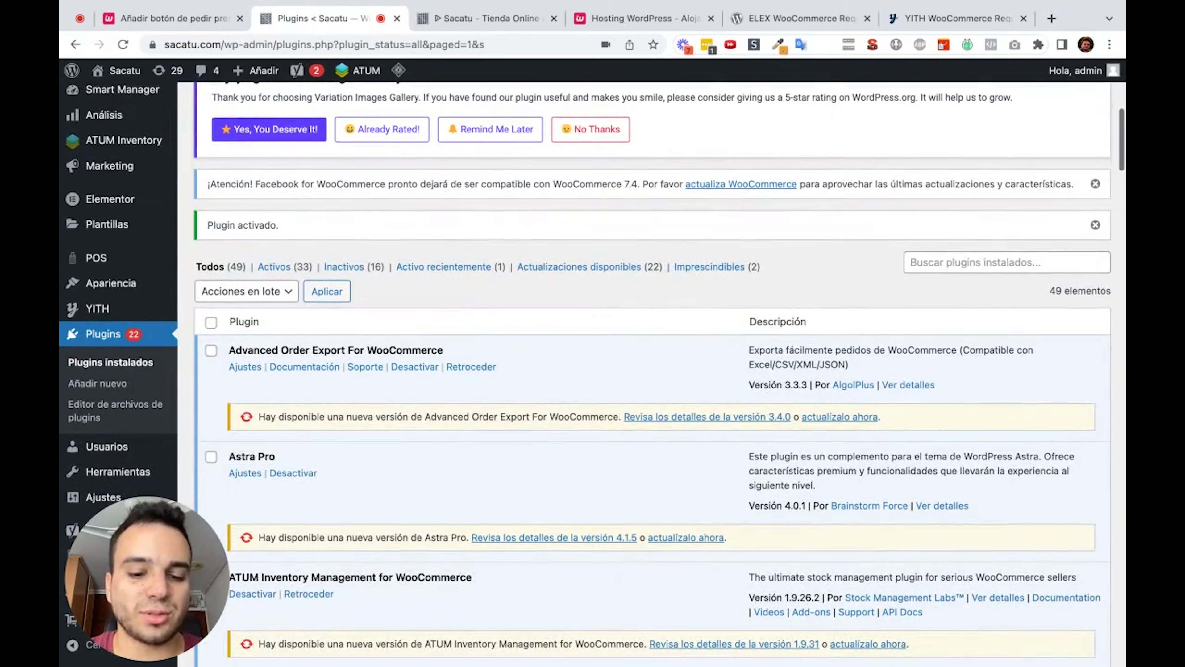
{"action": "type", "text": "elex"}
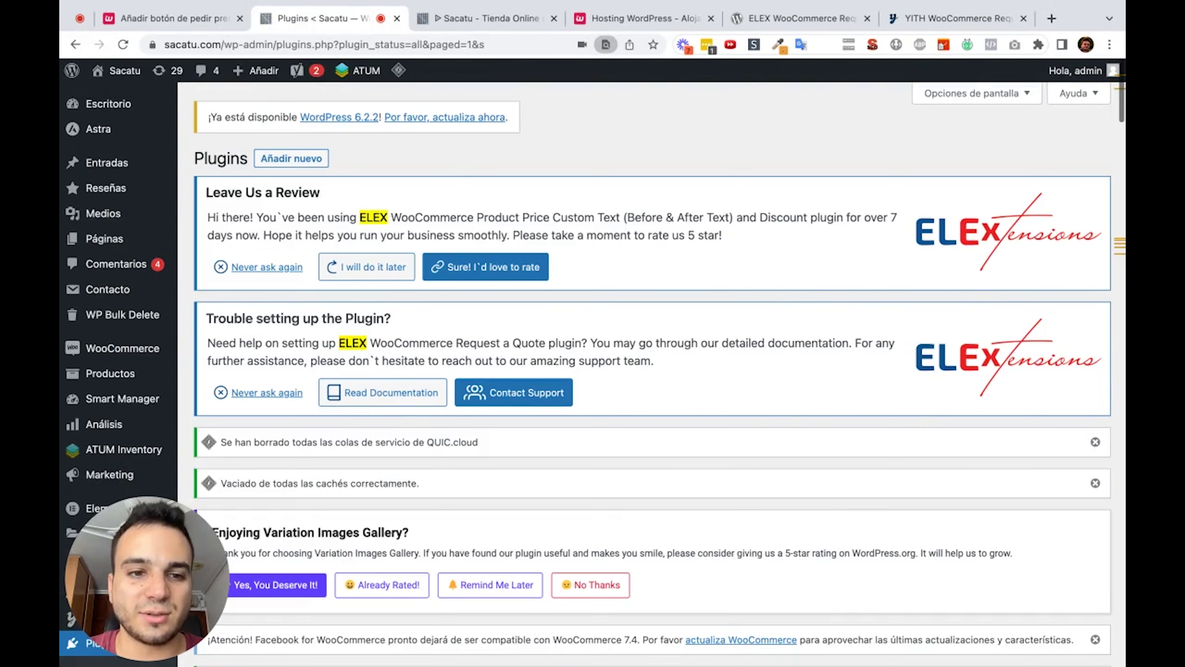
{"action": "key", "text": "Return"}
{"action": "scroll", "coordinate": [403, 434], "scroll_direction": "down", "scroll_amount": 2}
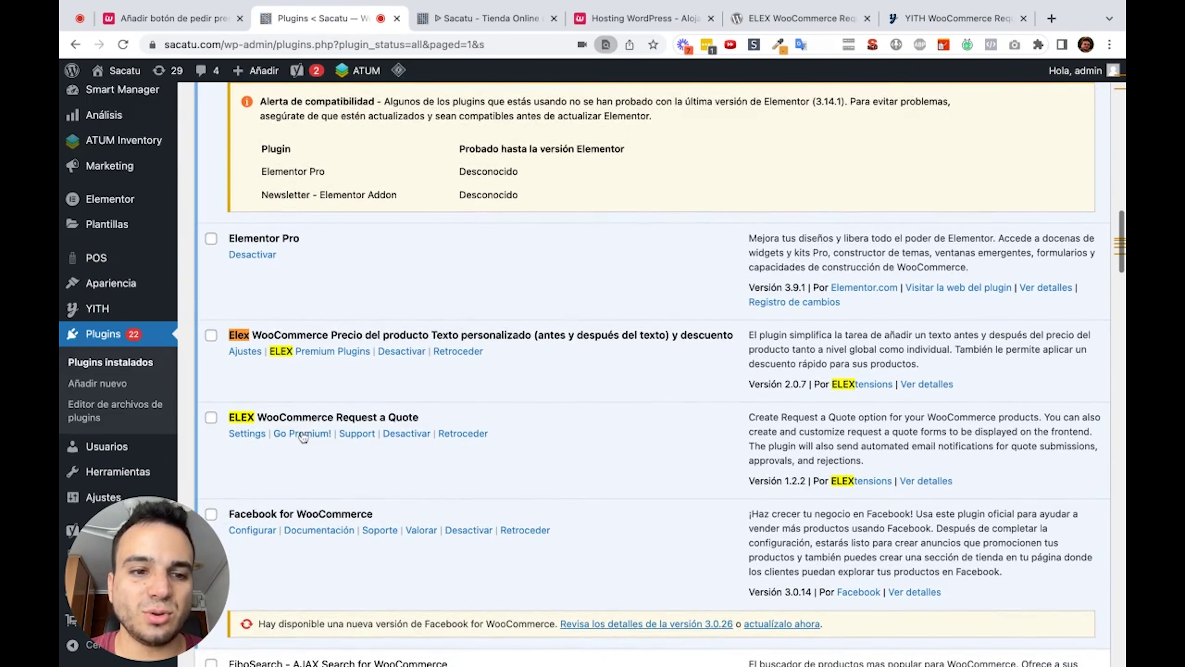
{"action": "left_click", "coordinate": [246, 435]}
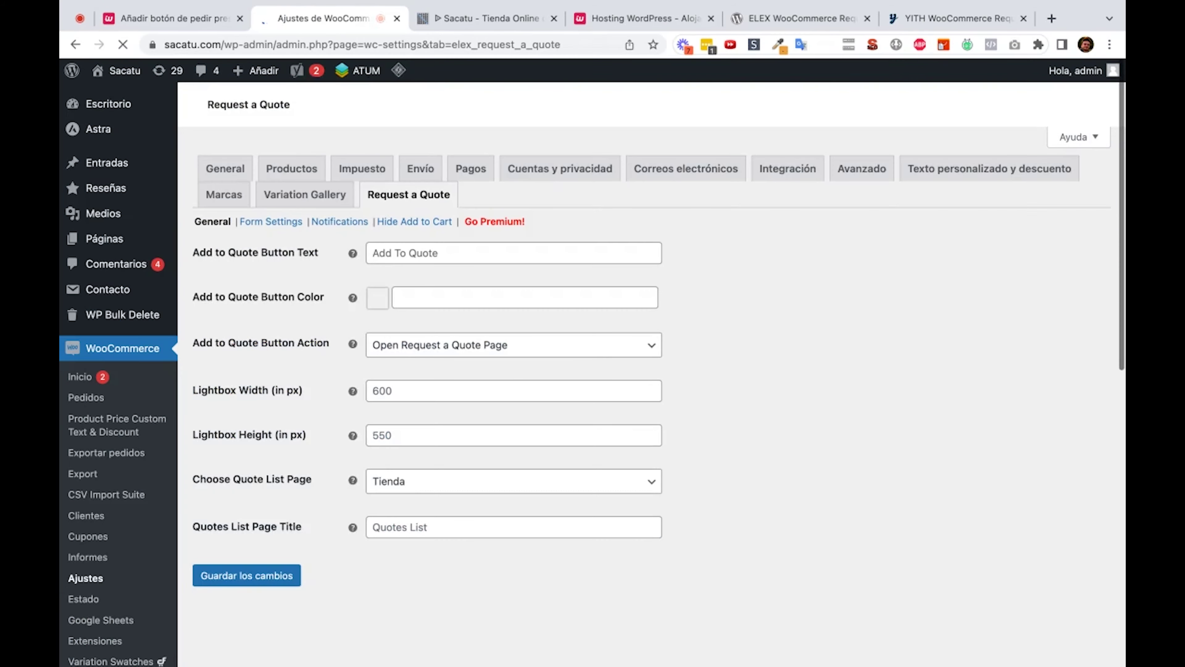
Step: Examine the general Request a Quote settings and where they sit among the WooCommerce settings
{"action": "scroll", "coordinate": [147, 579], "scroll_direction": "down", "scroll_amount": 4}
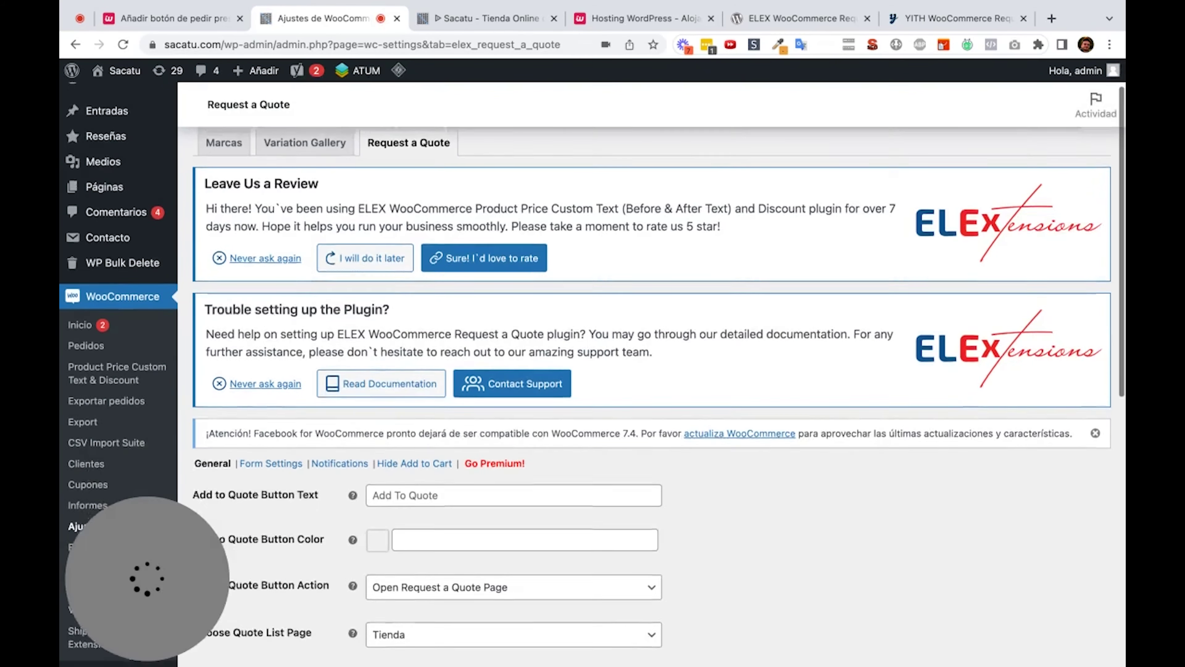
{"action": "scroll", "coordinate": [261, 245], "scroll_direction": "down", "scroll_amount": 4}
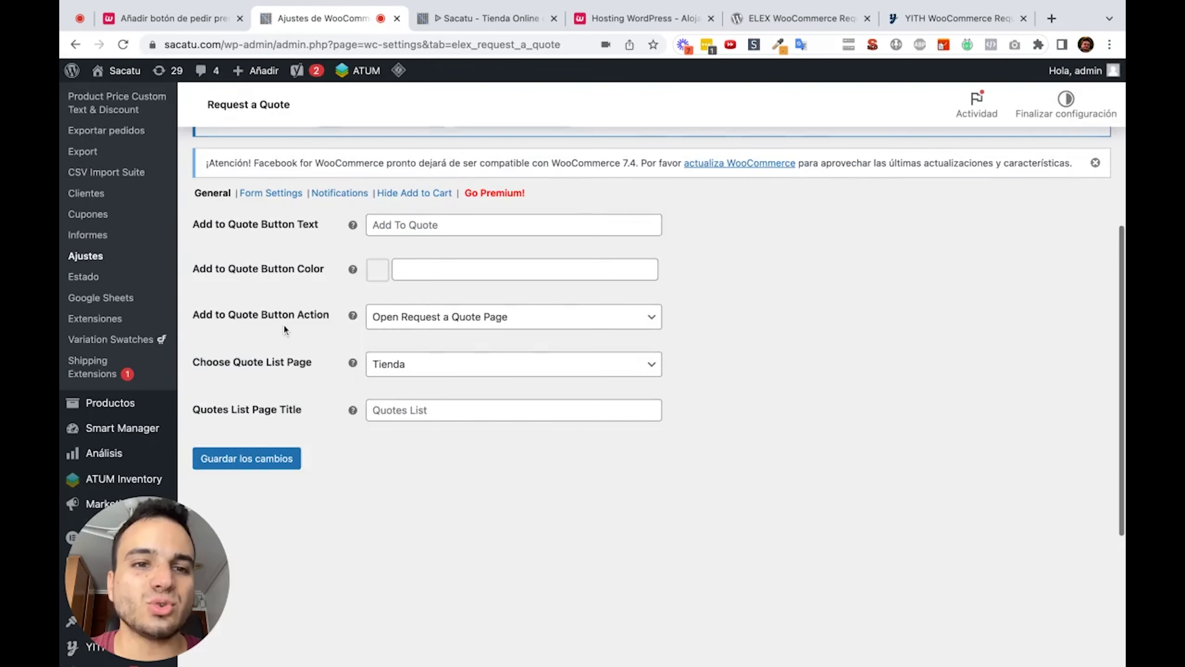
{"action": "scroll", "coordinate": [285, 329], "scroll_direction": "up", "scroll_amount": 6}
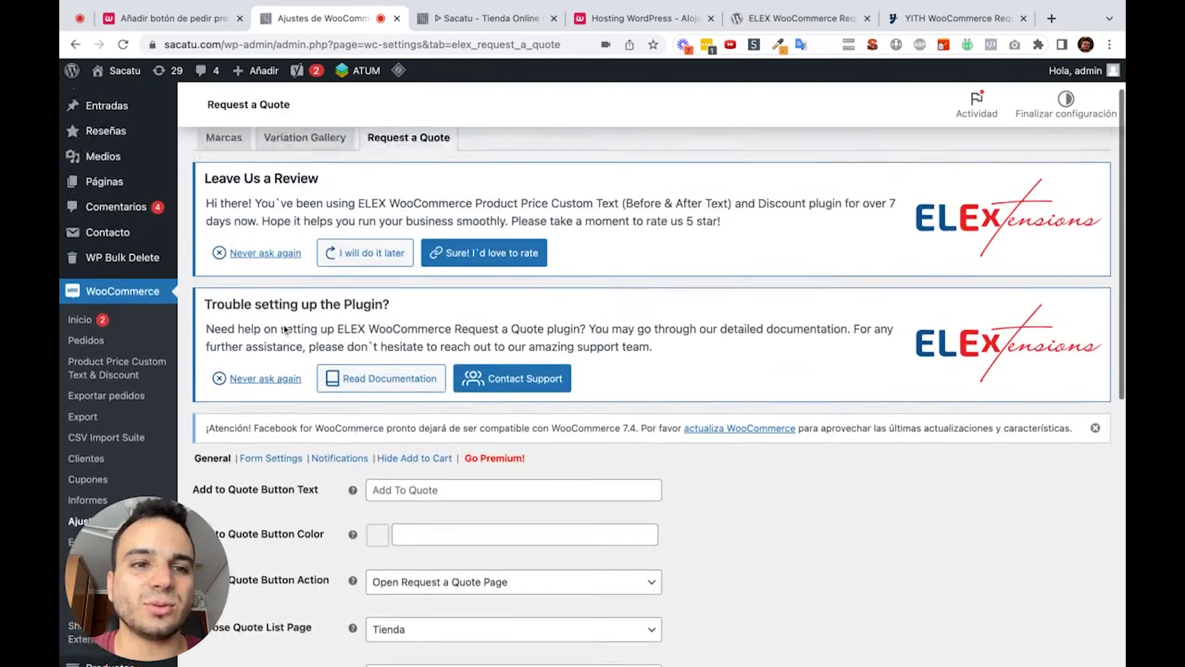
{"action": "scroll", "coordinate": [285, 328], "scroll_direction": "up", "scroll_amount": 2}
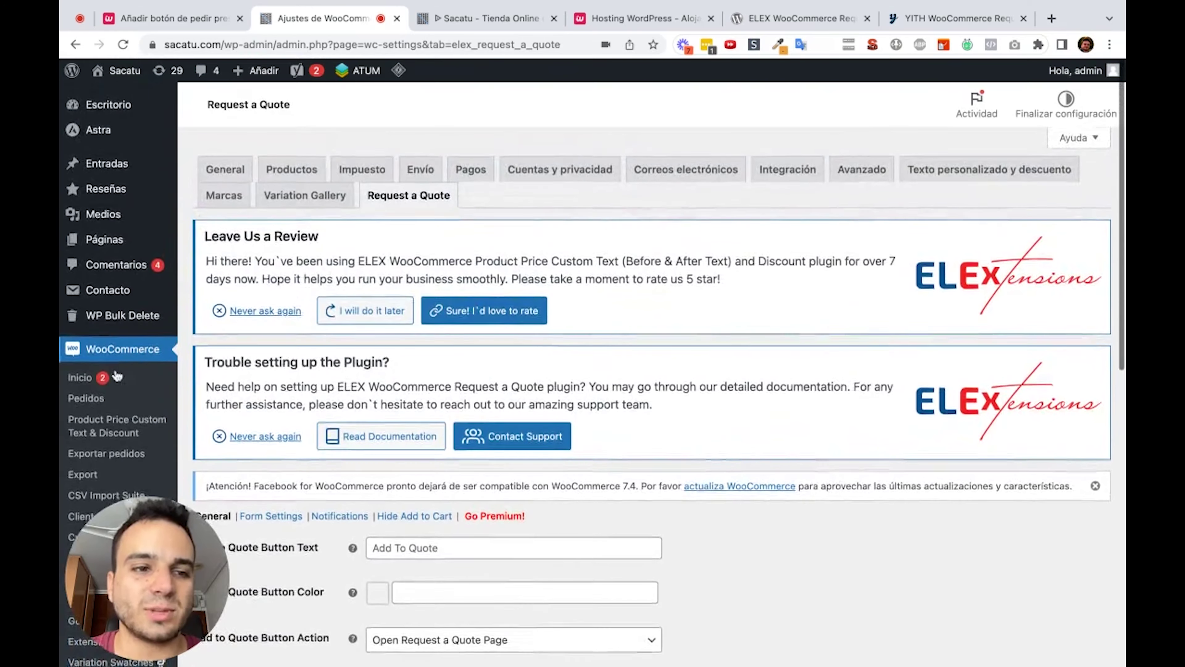
{"action": "scroll", "coordinate": [240, 428], "scroll_direction": "down", "scroll_amount": 2}
{"action": "scroll", "coordinate": [266, 396], "scroll_direction": "up", "scroll_amount": 2}
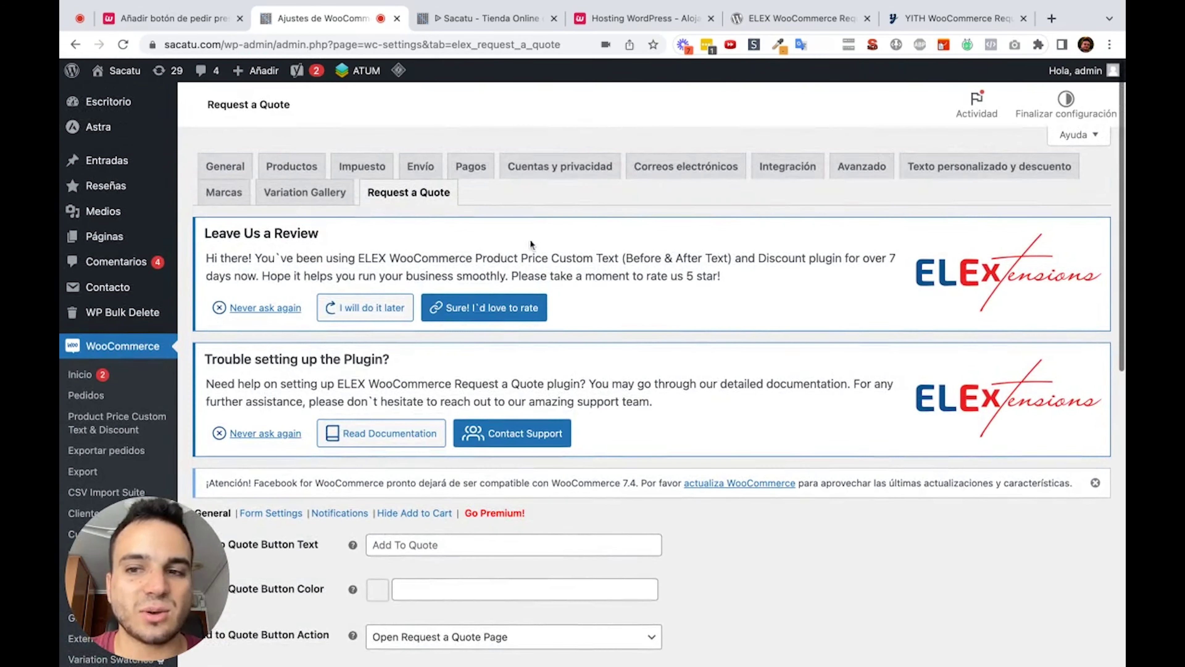
{"action": "scroll", "coordinate": [839, 478], "scroll_direction": "down", "scroll_amount": 7}
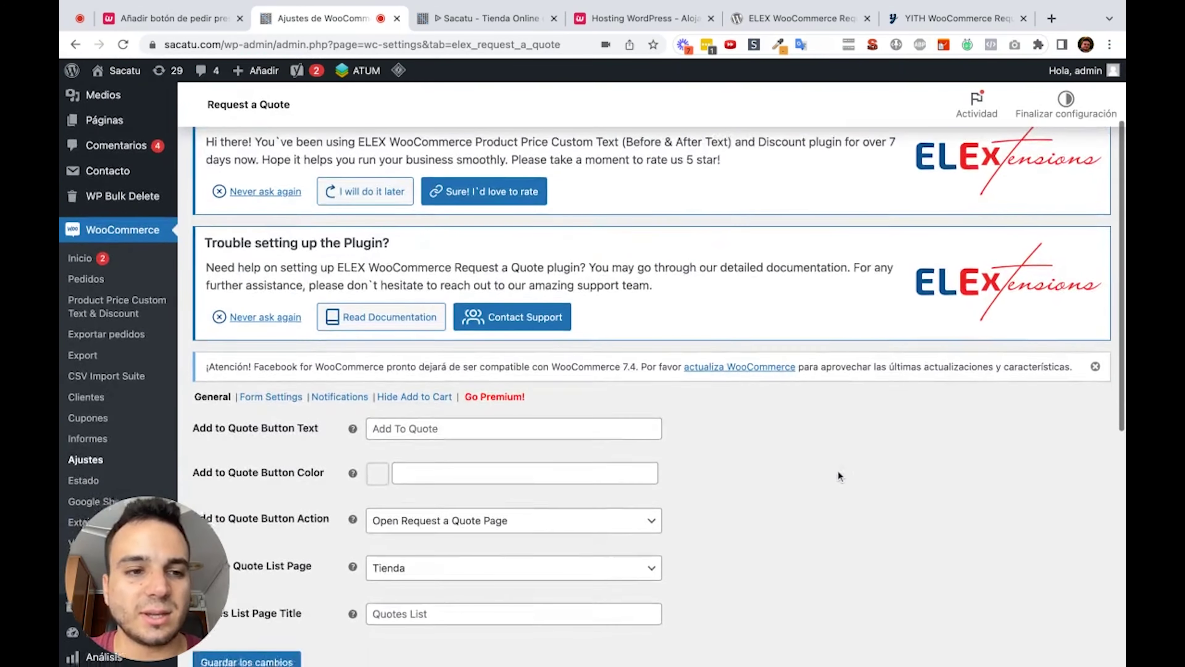
{"action": "scroll", "coordinate": [218, 330], "scroll_direction": "up", "scroll_amount": 7}
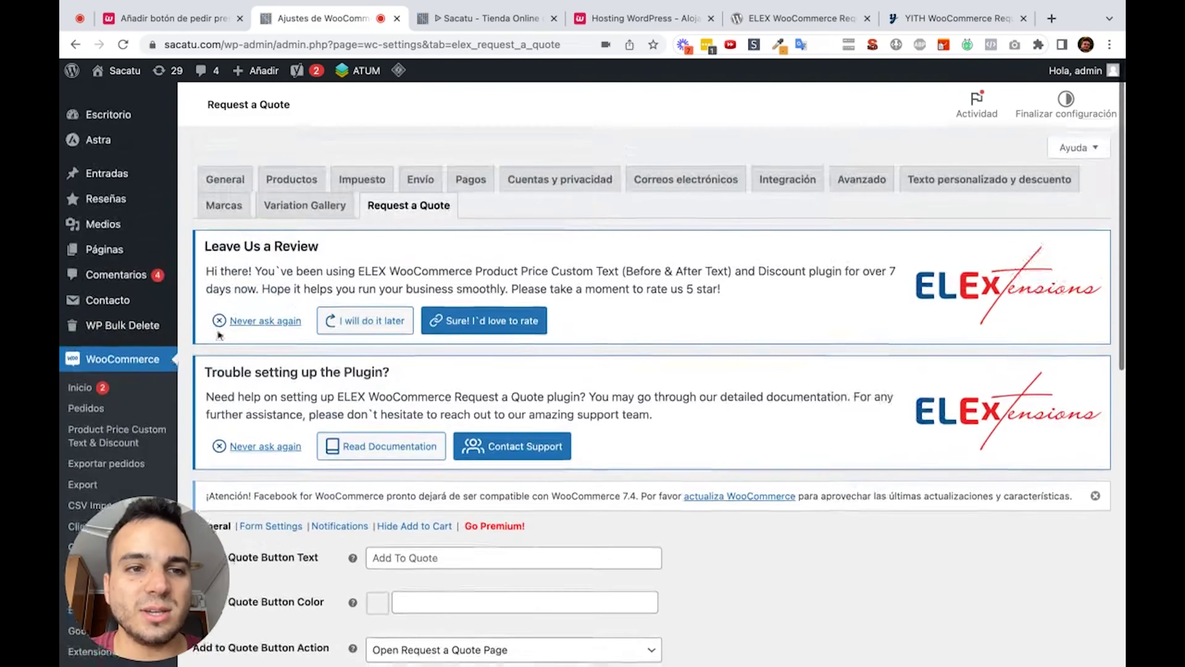
{"action": "scroll", "coordinate": [421, 242], "scroll_direction": "down", "scroll_amount": 10}
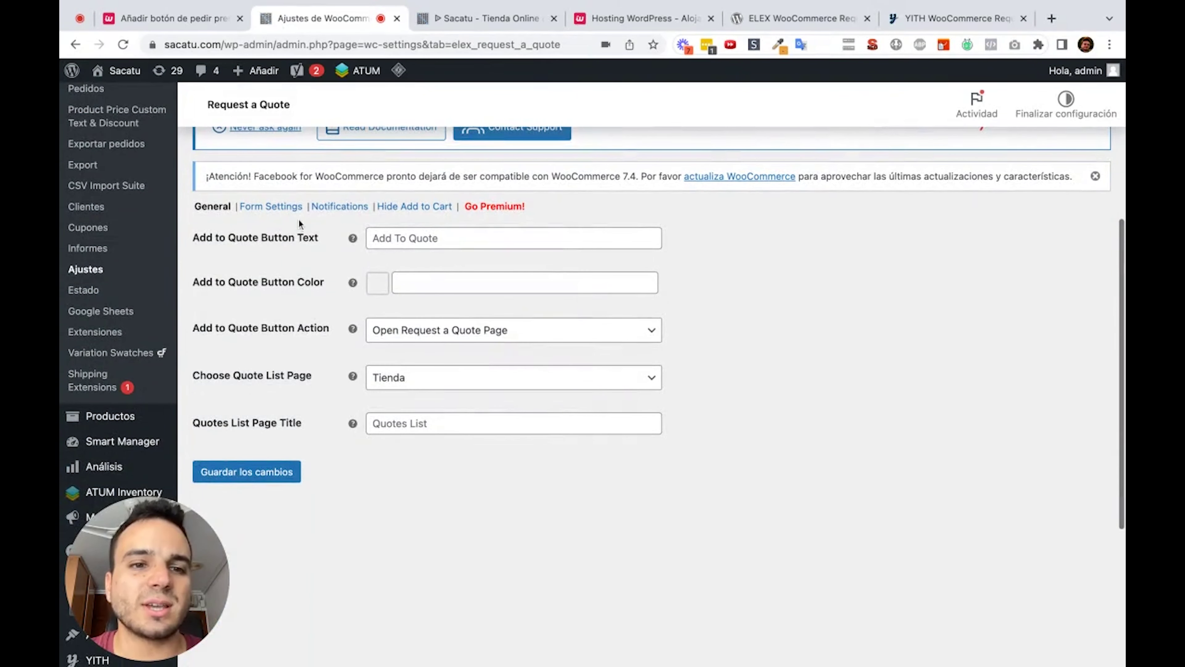
{"action": "left_click", "coordinate": [417, 237]}
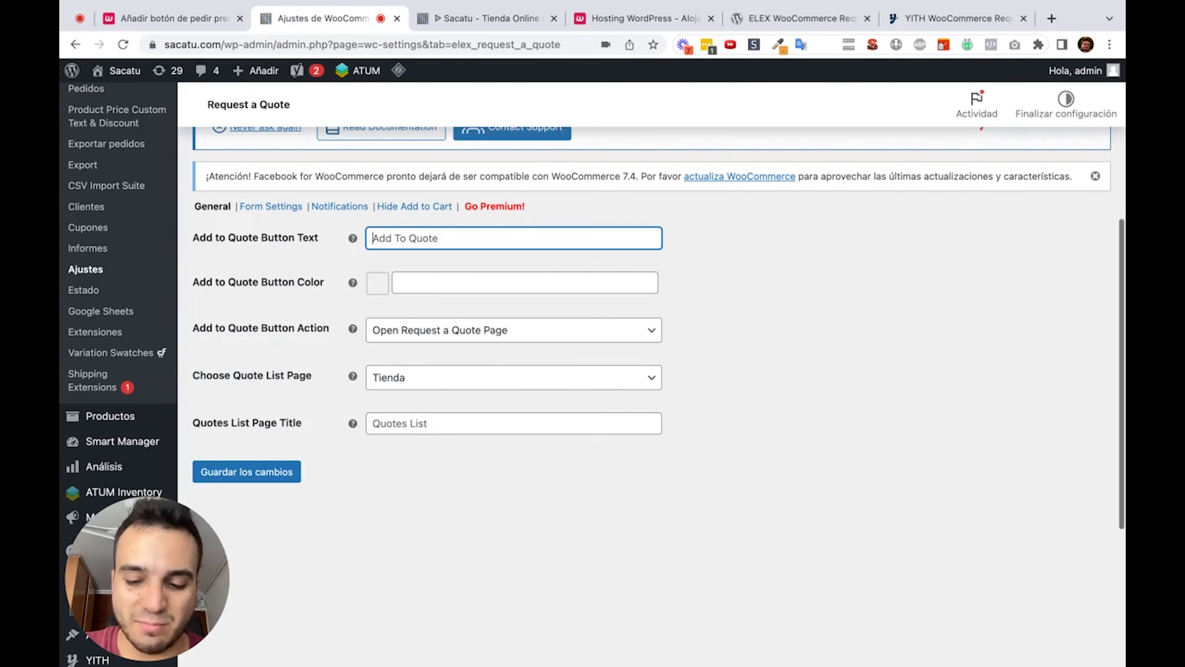
{"action": "type", "text": "Añadir p"}
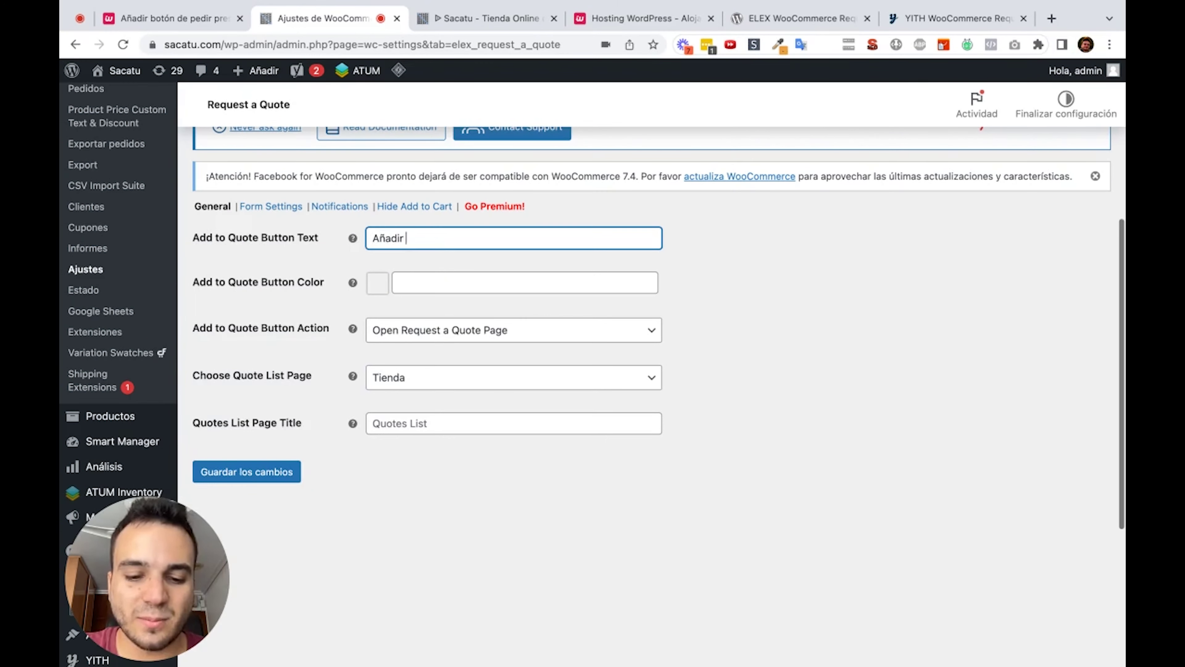
{"action": "key", "text": "BackSpace"}
{"action": "key", "text": "BackSpace"}
{"action": "key", "text": "BackSpace"}
{"action": "key", "text": "BackSpace"}
{"action": "key", "text": "BackSpace"}
{"action": "key", "text": "BackSpace"}
{"action": "key", "text": "BackSpace"}
{"action": "key", "text": "BackSpace"}
Step: Set the Add to Quote button's text to "Pedir Presupuesto" and its color to blue #267df7
{"action": "type", "text": "P"}
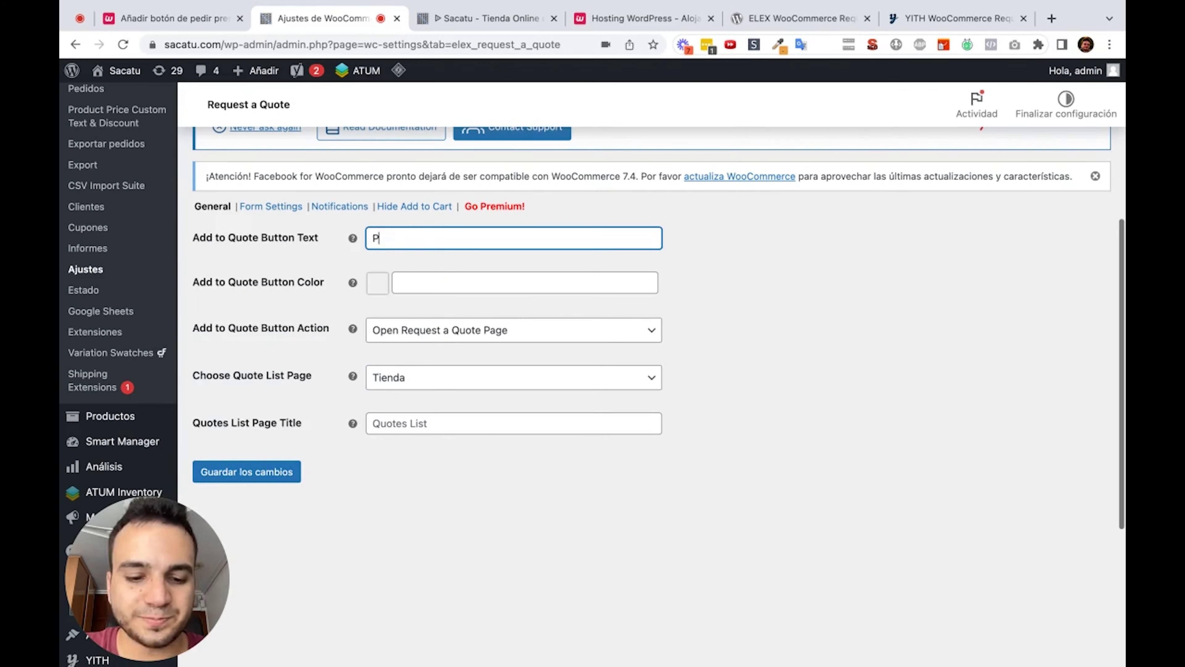
{"action": "type", "text": "edir Presupuesto"}
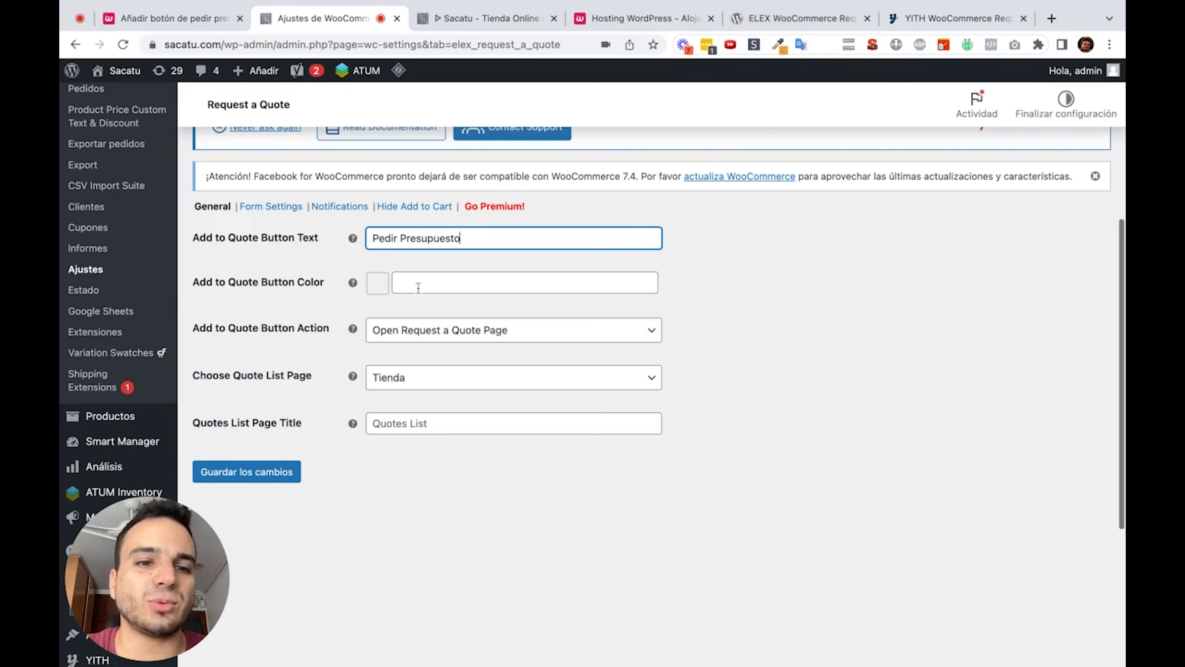
{"action": "left_click", "coordinate": [376, 284]}
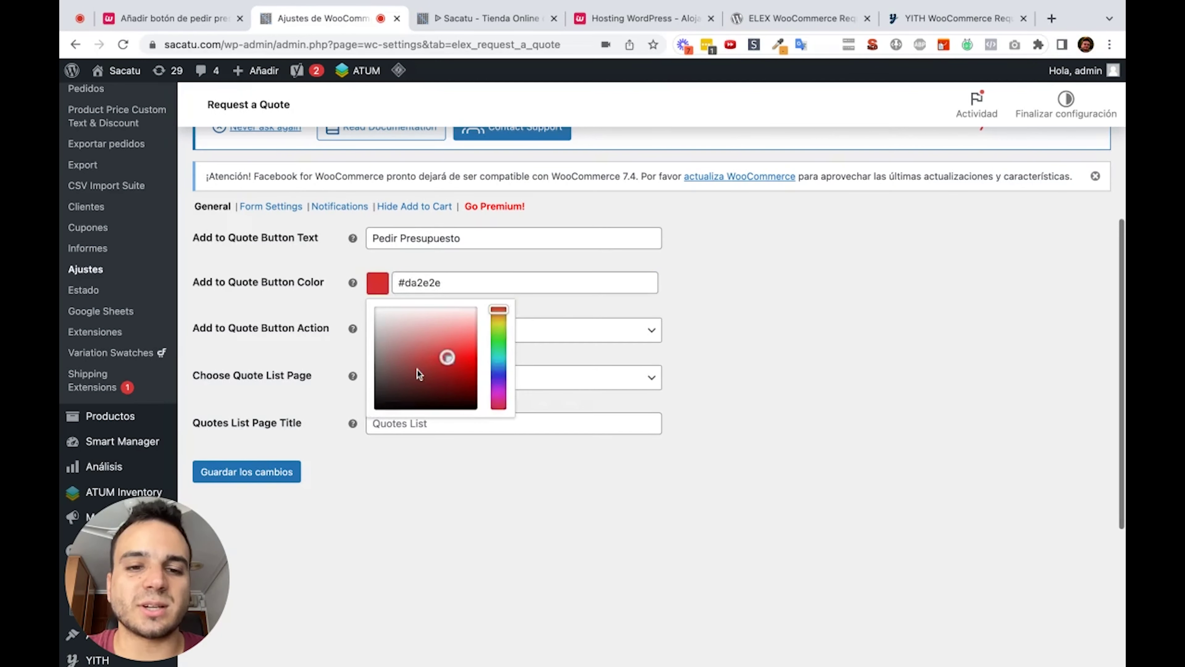
{"action": "left_click", "coordinate": [510, 349]}
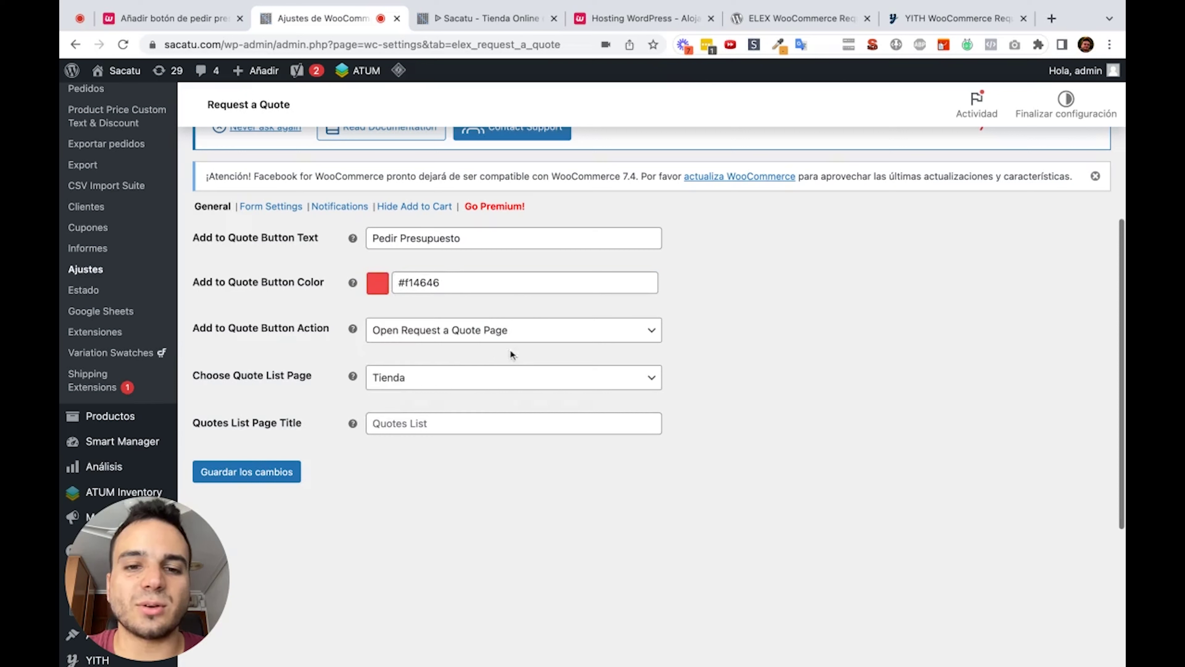
{"action": "left_click", "coordinate": [378, 283]}
{"action": "left_click", "coordinate": [499, 368]}
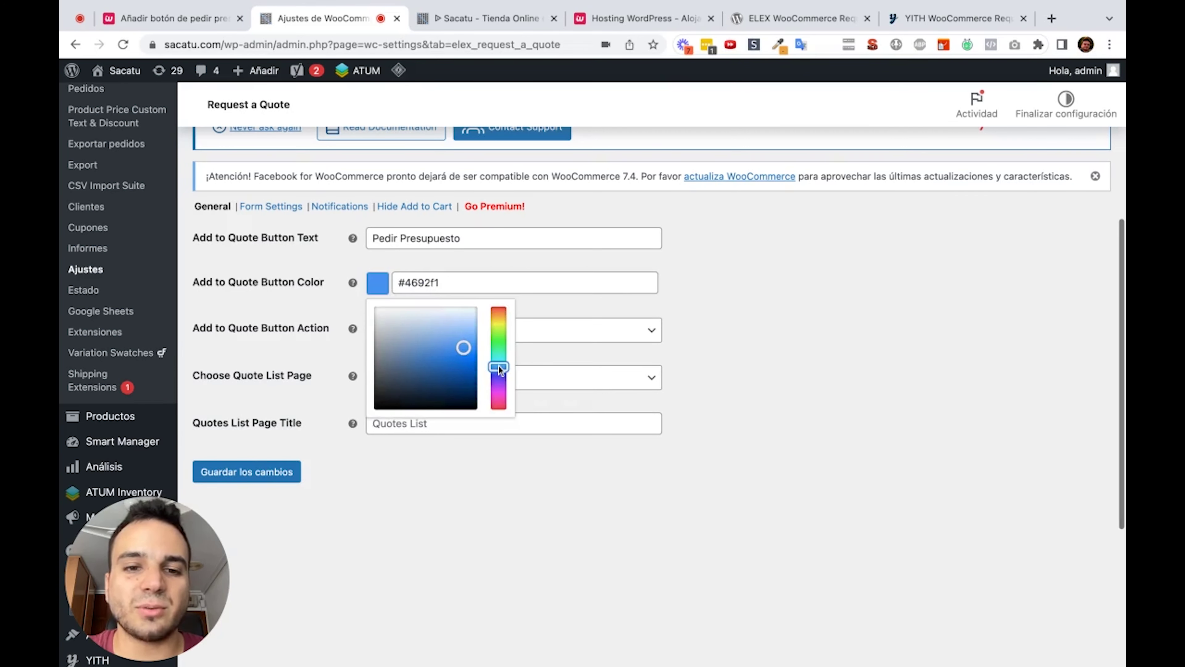
{"action": "left_click", "coordinate": [471, 352]}
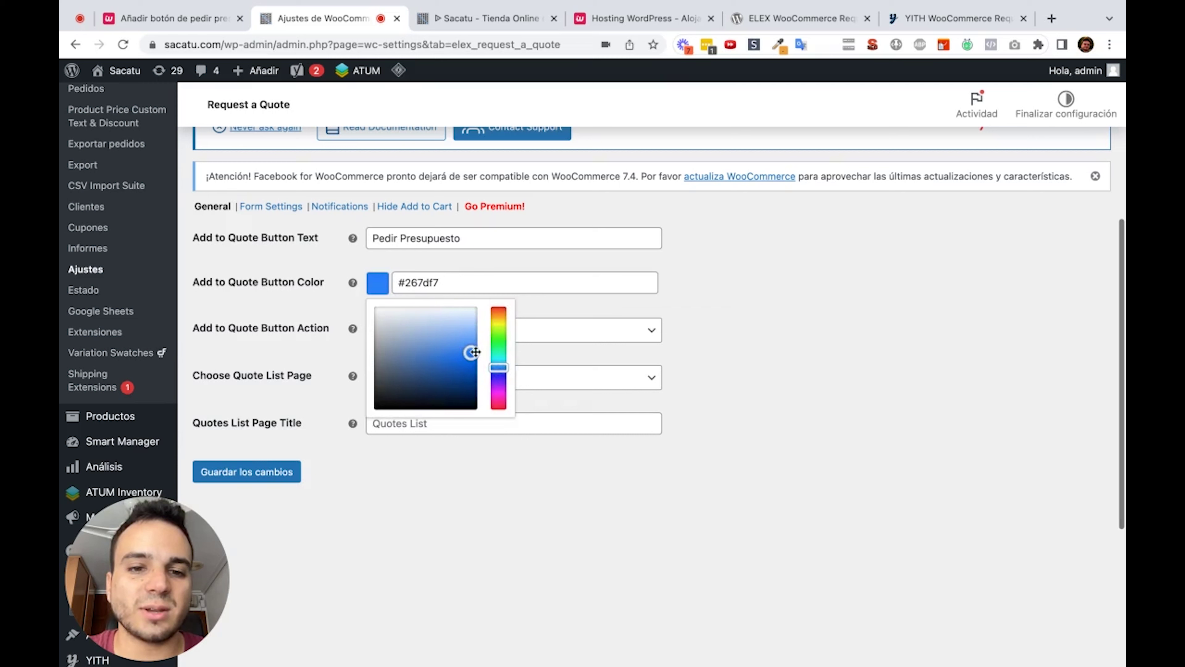
{"action": "left_click", "coordinate": [724, 391]}
Step: Set the Add to Quote button's action to "Open in a Lightbox"
{"action": "scroll", "coordinate": [470, 361], "scroll_direction": "down", "scroll_amount": 1}
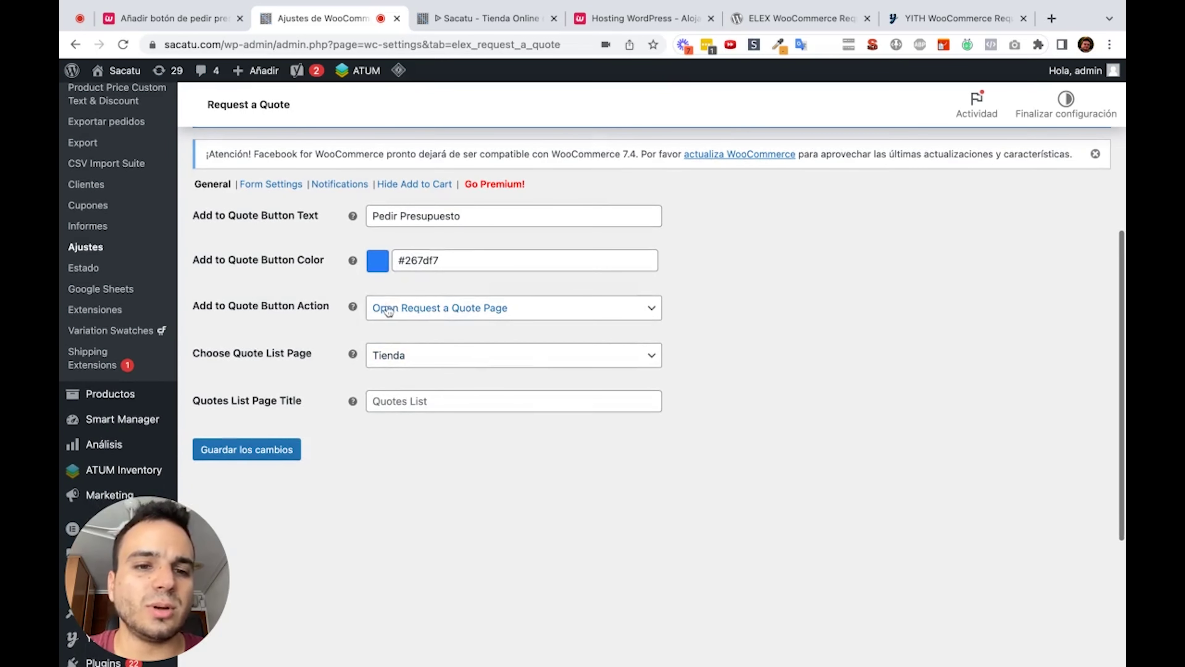
{"action": "left_click", "coordinate": [401, 312]}
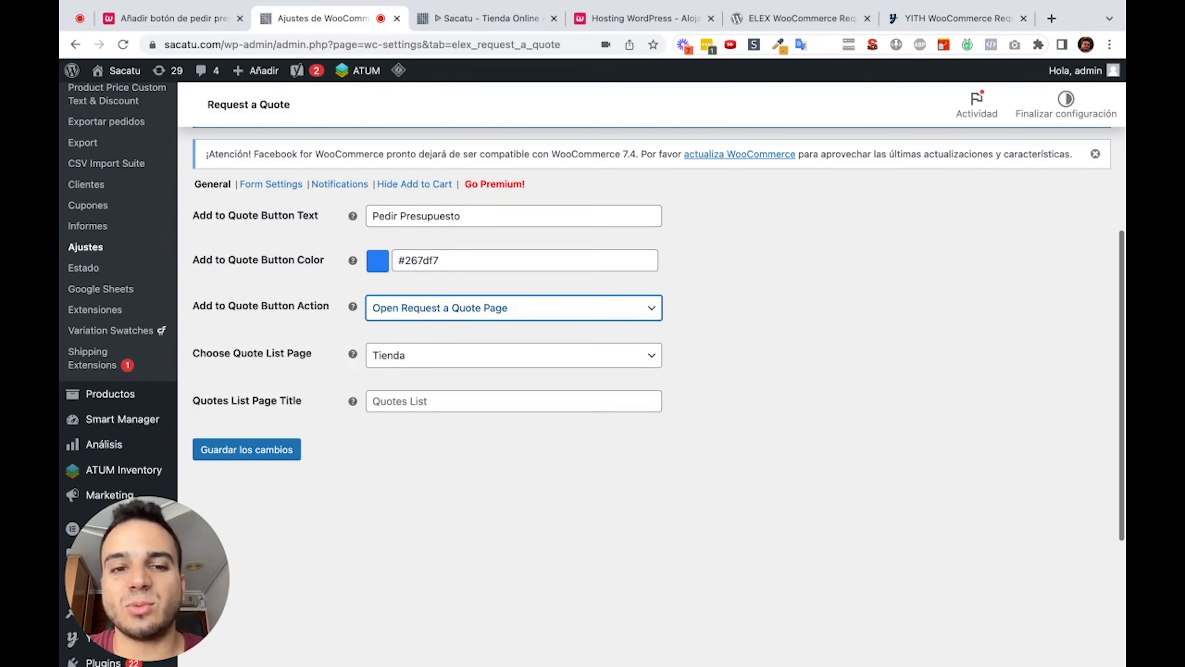
{"action": "left_click", "coordinate": [399, 321]}
{"action": "scroll", "coordinate": [399, 322], "scroll_direction": "down", "scroll_amount": 1}
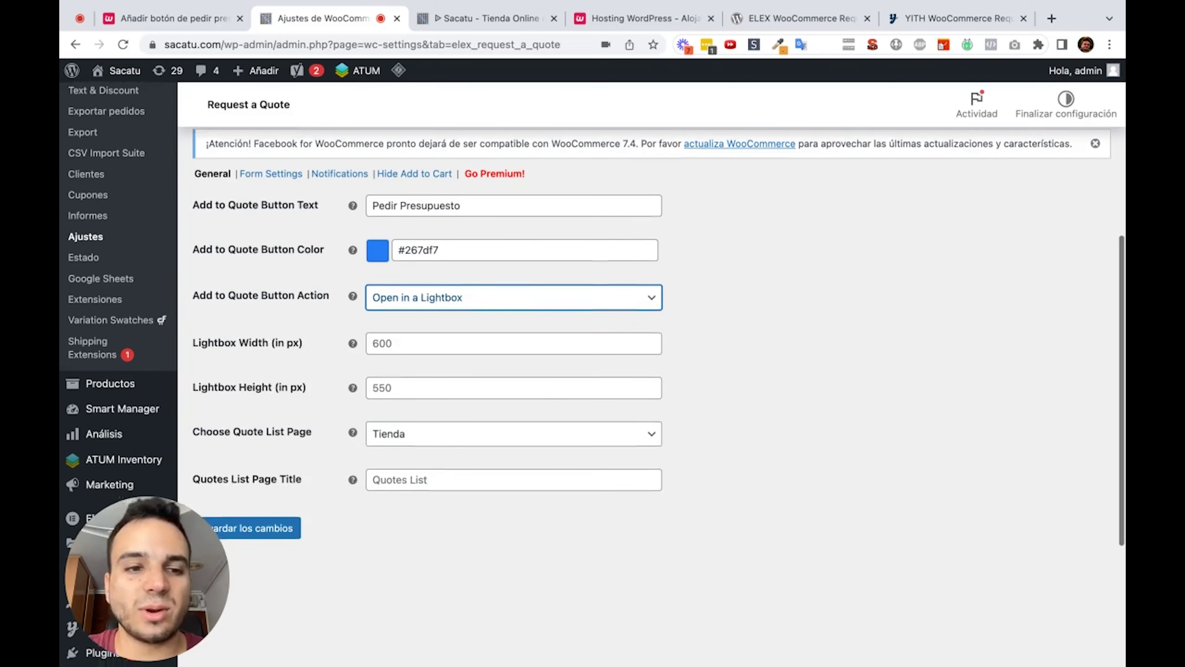
Step: Choose "Request a Quote" as the quote list page in the general Request a Quote settings
{"action": "scroll", "coordinate": [403, 443], "scroll_direction": "down", "scroll_amount": 1}
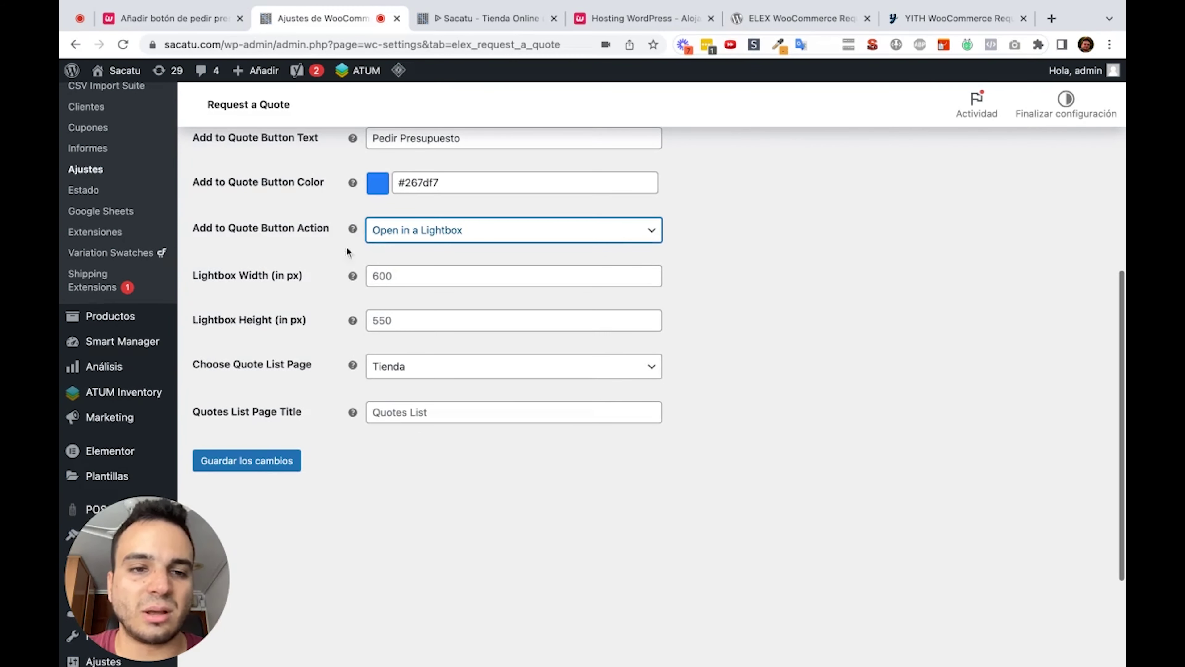
{"action": "scroll", "coordinate": [401, 369], "scroll_direction": "down", "scroll_amount": 1}
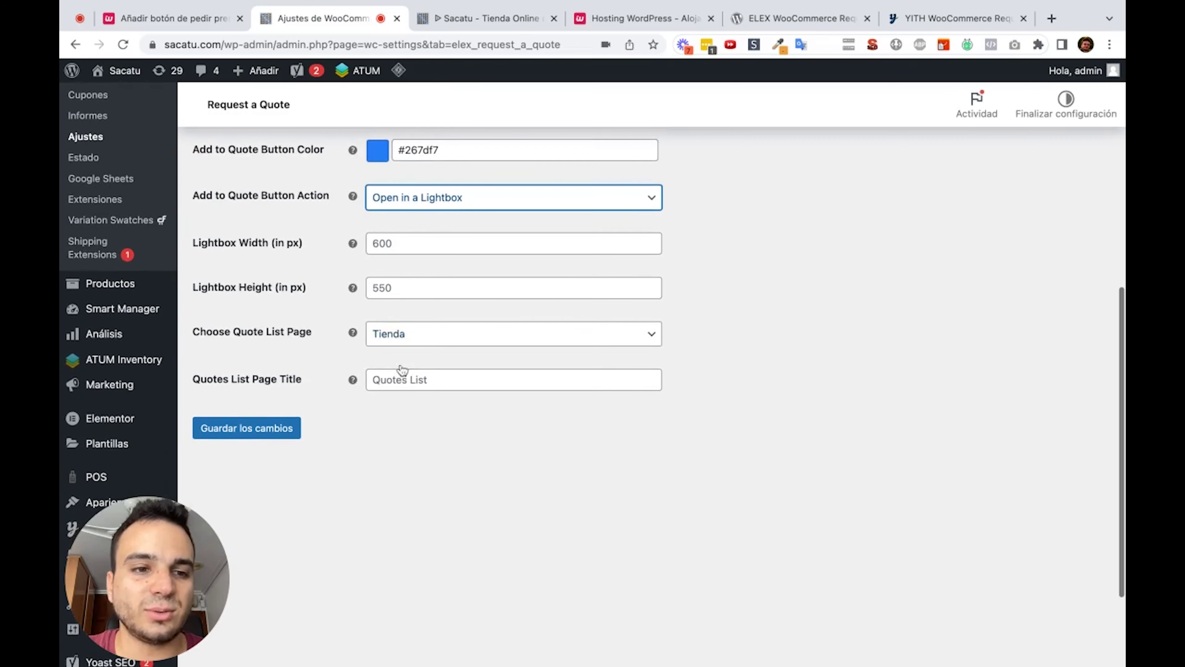
{"action": "left_click", "coordinate": [409, 340]}
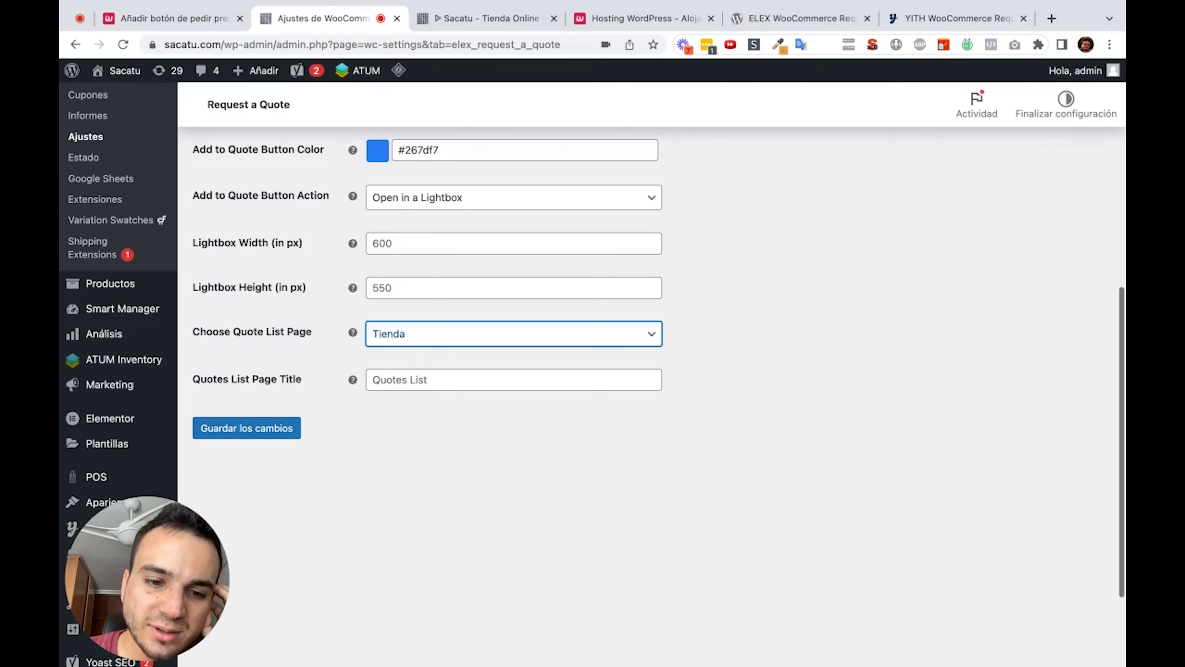
{"action": "left_click", "coordinate": [513, 334]}
{"action": "scroll", "coordinate": [458, 489], "scroll_direction": "up", "scroll_amount": 3}
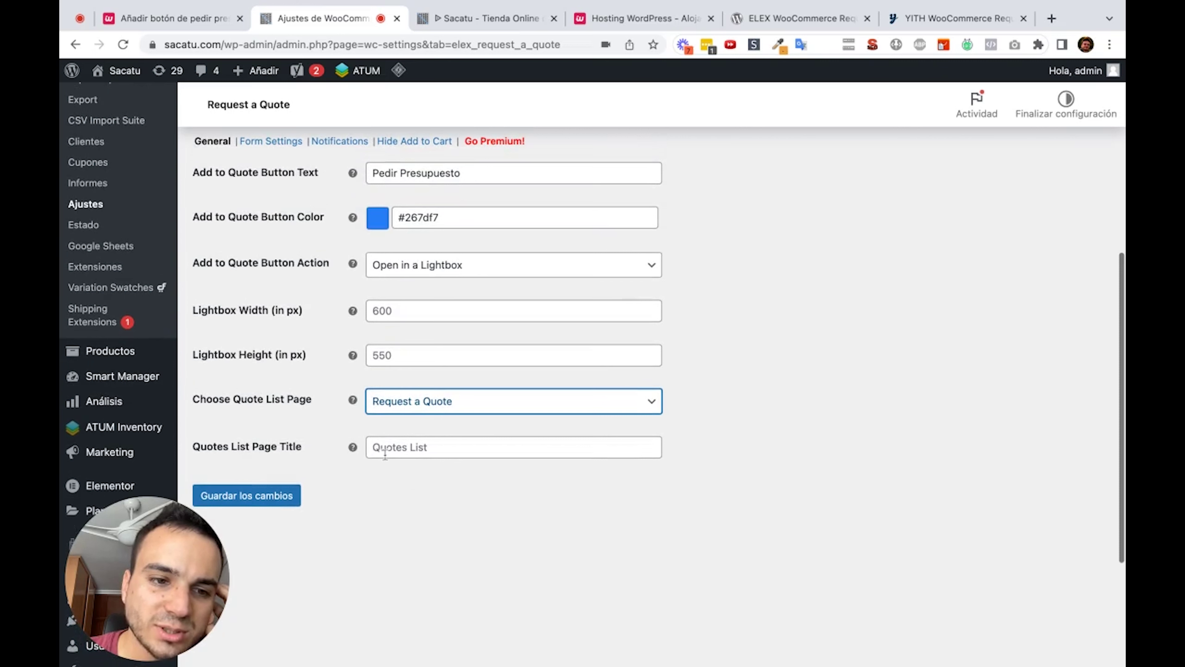
Step: Set the quotes list page title to "Presupuestos pedidos" and save the general settings
{"action": "left_click", "coordinate": [409, 447]}
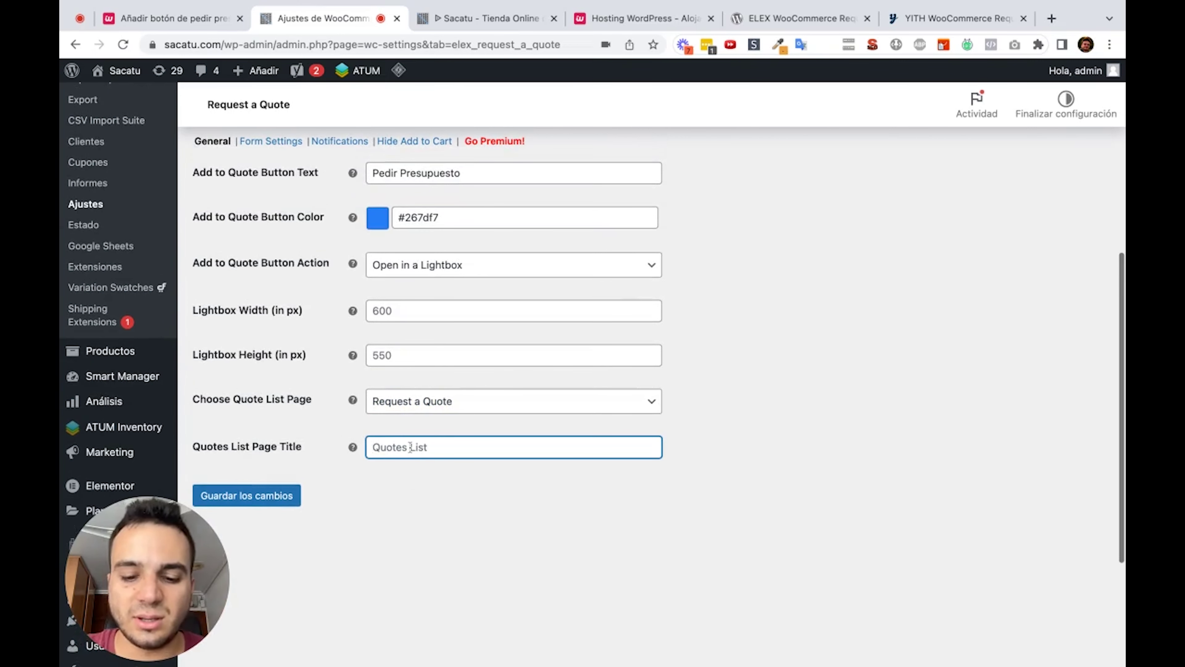
{"action": "type", "text": "Ped"}
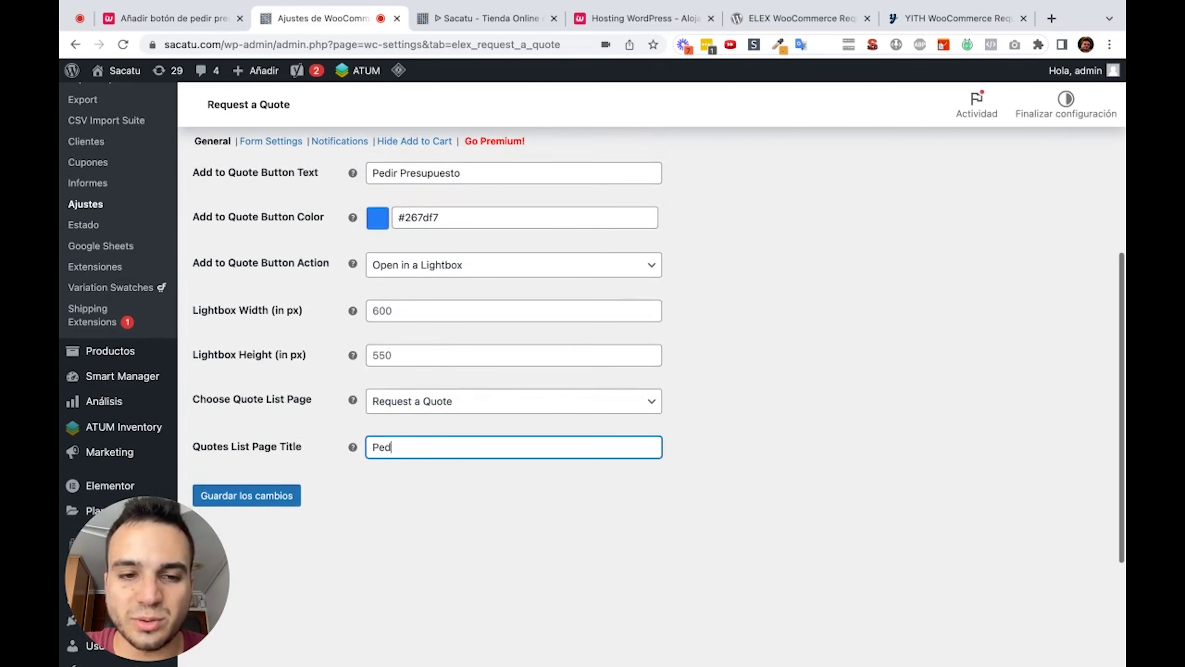
{"action": "type", "text": "resup"}
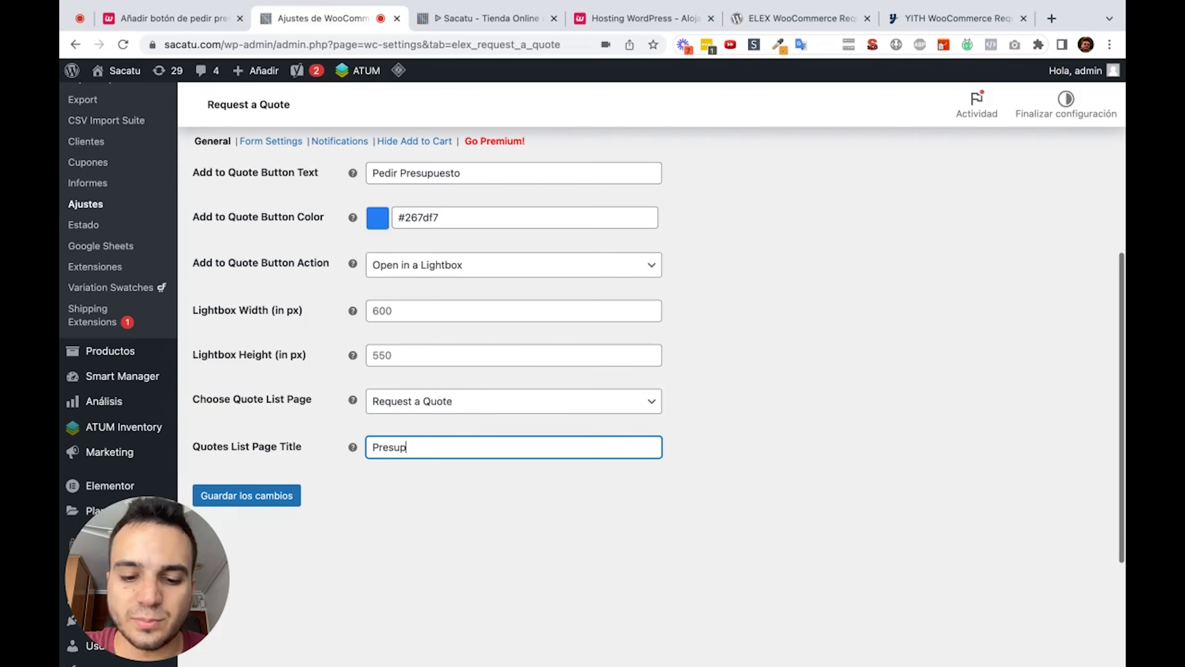
{"action": "type", "text": "uestos pedidos"}
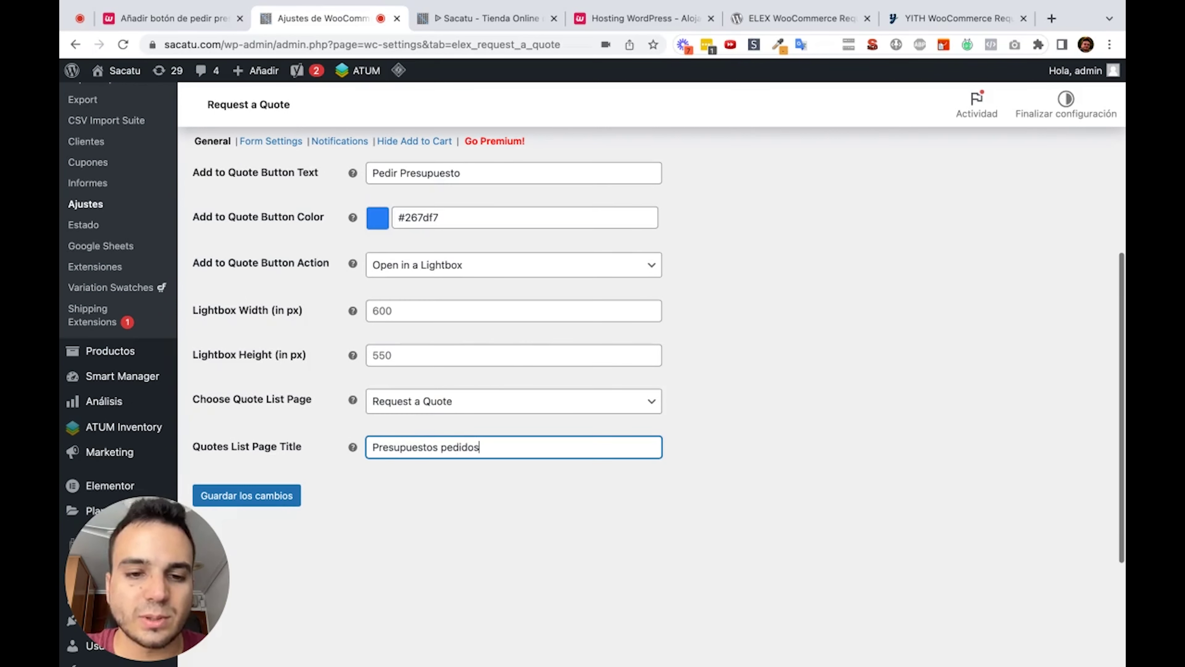
{"action": "left_click", "coordinate": [273, 496]}
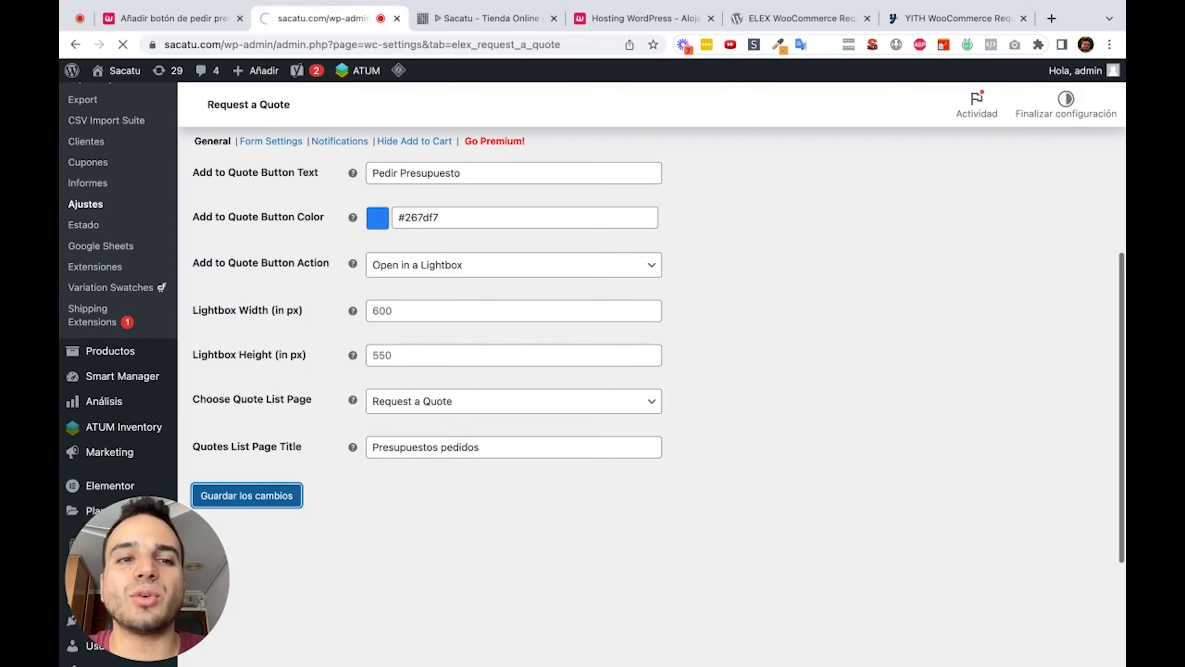
Step: In the quote form settings, relabel the First Name field as "Nombre" and set its placeholder to "Tu nombre"
{"action": "scroll", "coordinate": [265, 166], "scroll_direction": "down", "scroll_amount": 7}
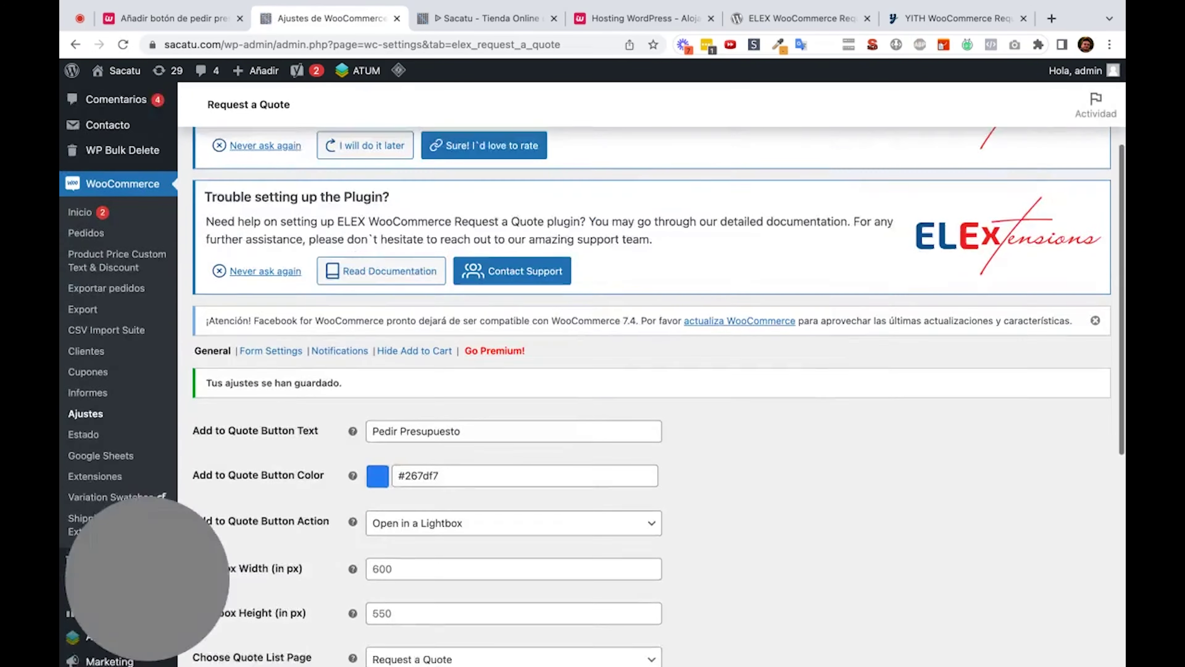
{"action": "left_click", "coordinate": [275, 144]}
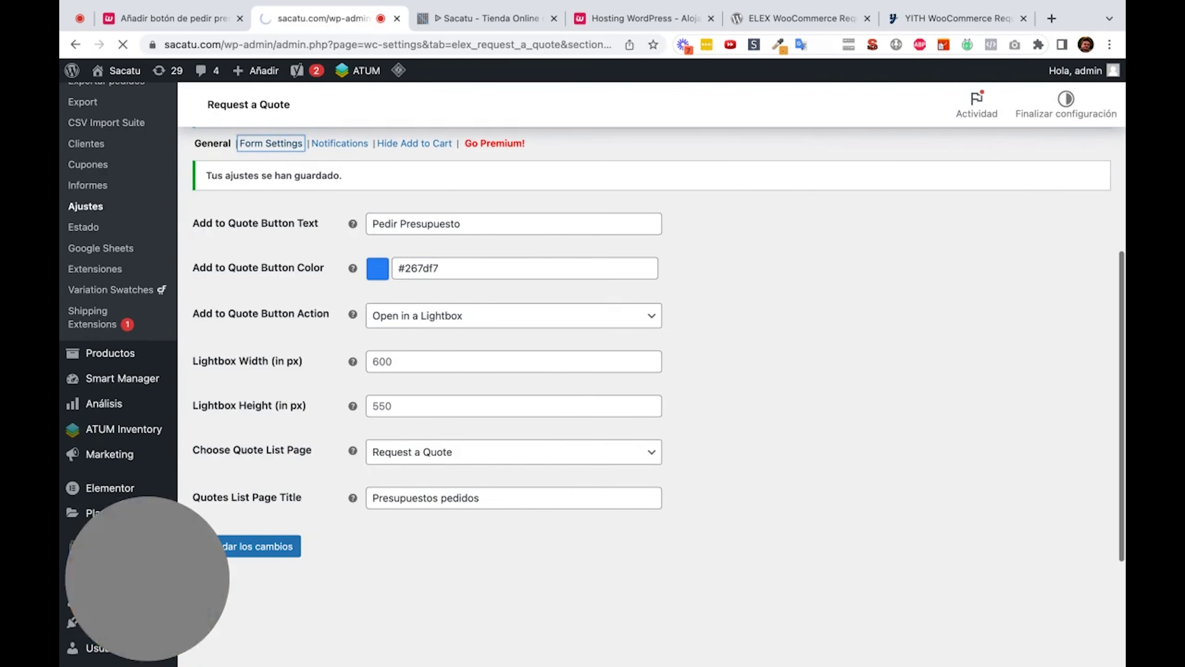
{"action": "scroll", "coordinate": [481, 395], "scroll_direction": "down", "scroll_amount": 7}
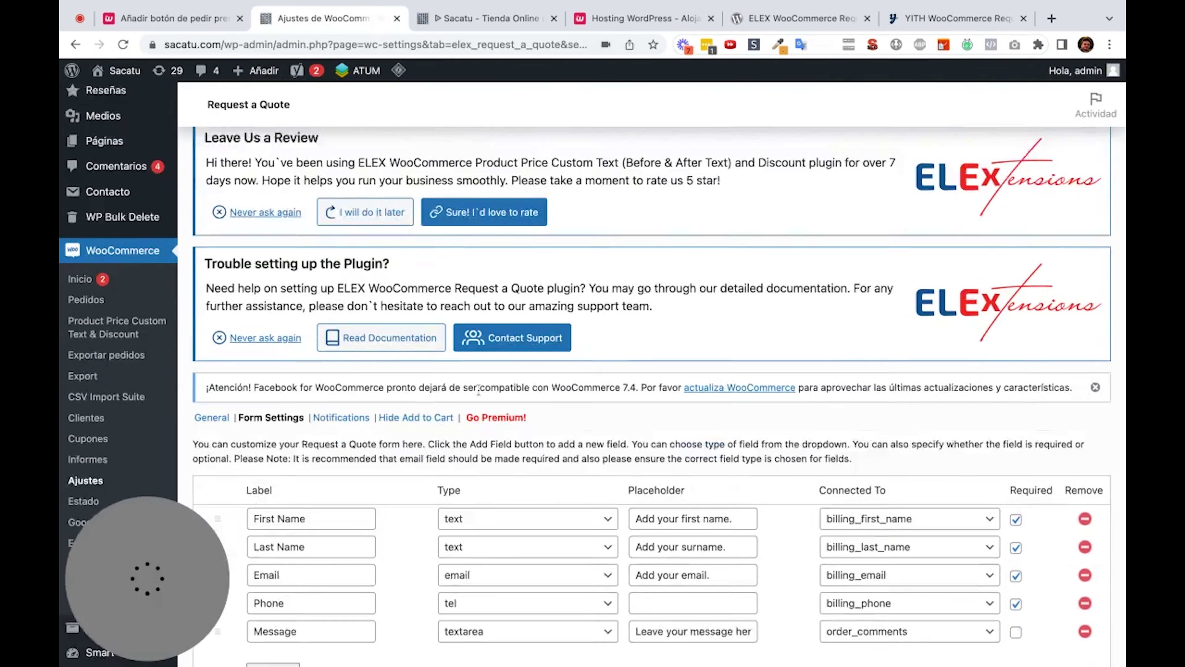
{"action": "triple_click", "coordinate": [308, 285]}
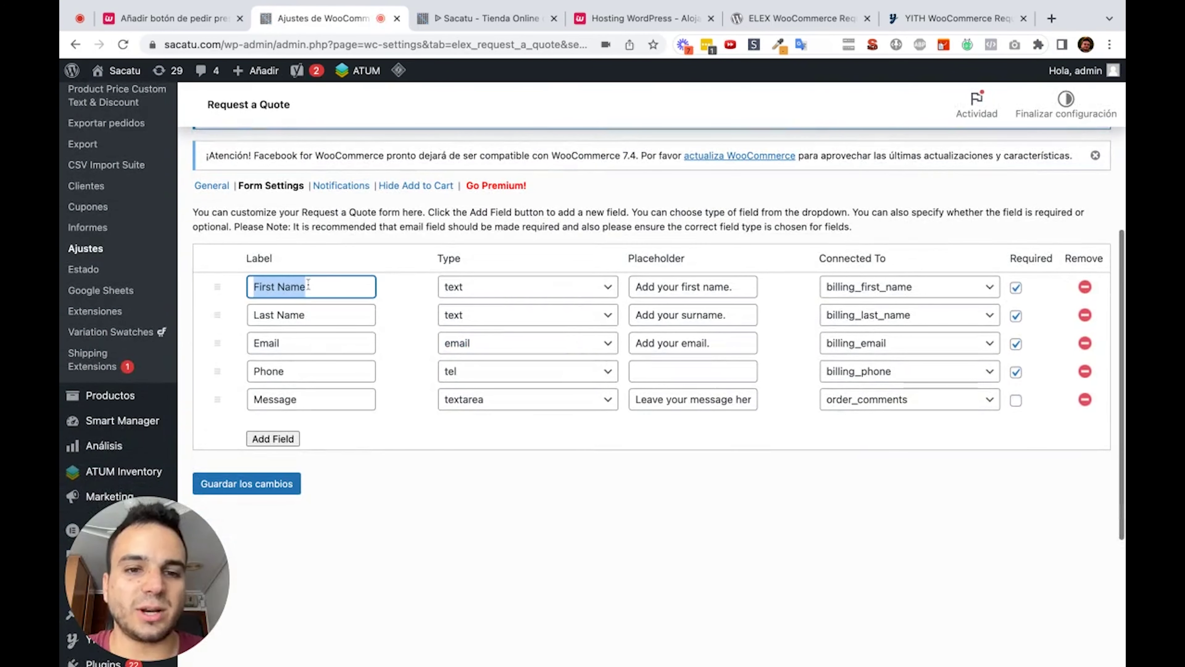
{"action": "type", "text": "Nombre"}
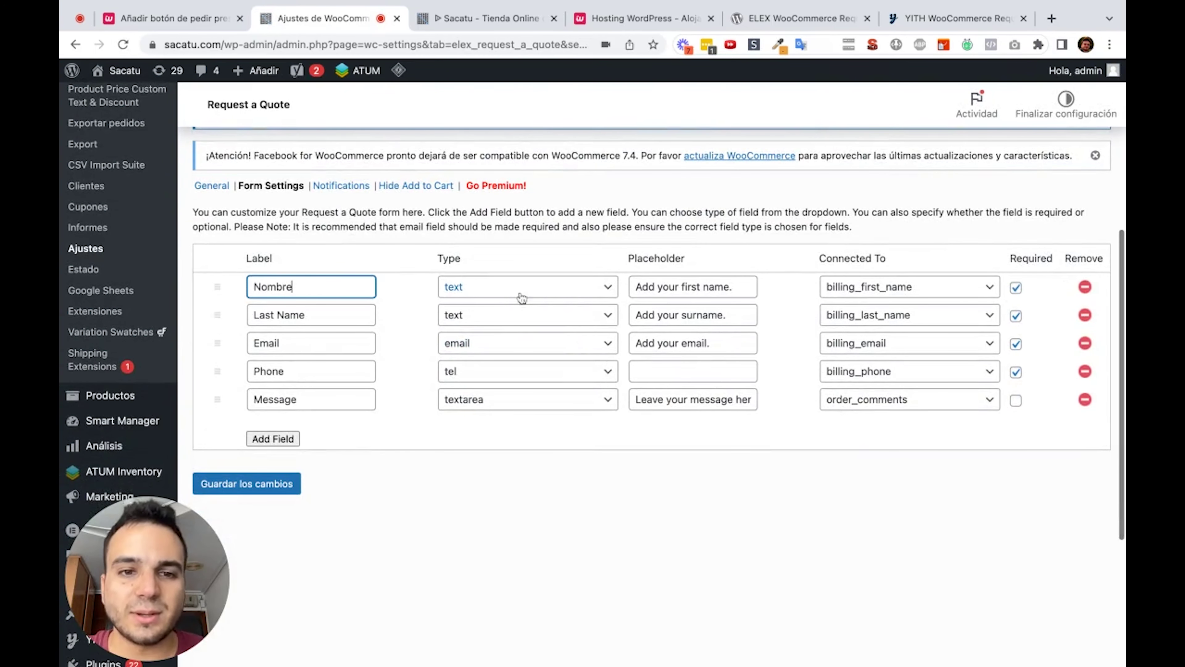
{"action": "triple_click", "coordinate": [689, 287]}
{"action": "type", "text": "A"}
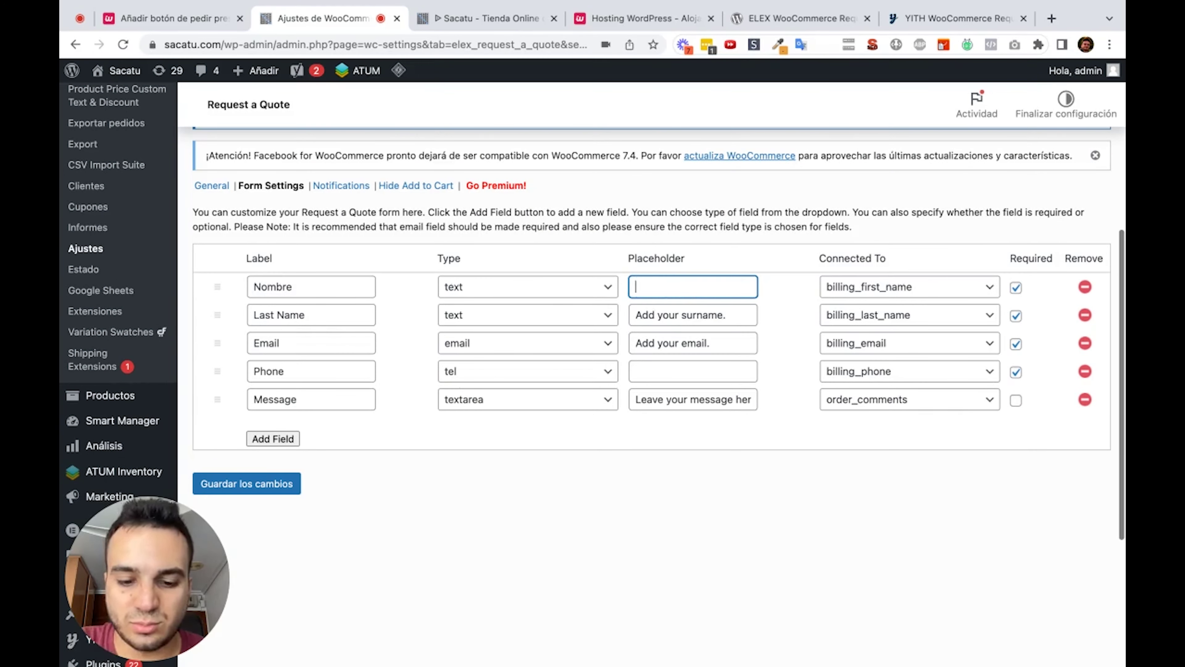
{"action": "type", "text": "u n"}
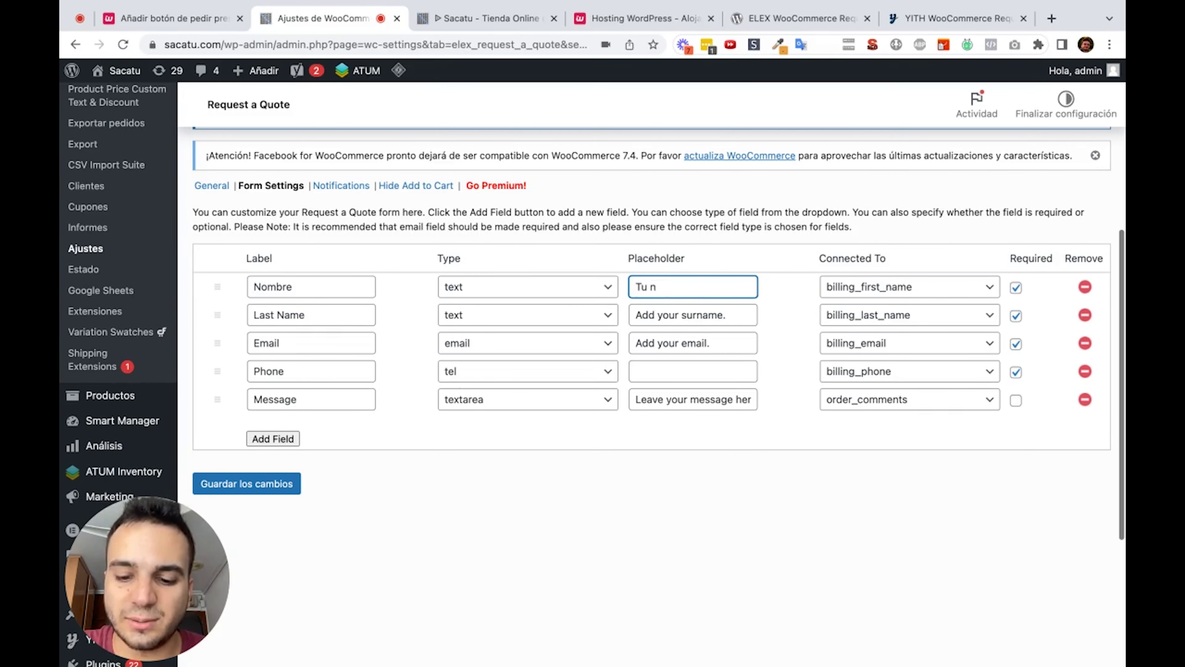
{"action": "type", "text": "iombre"}
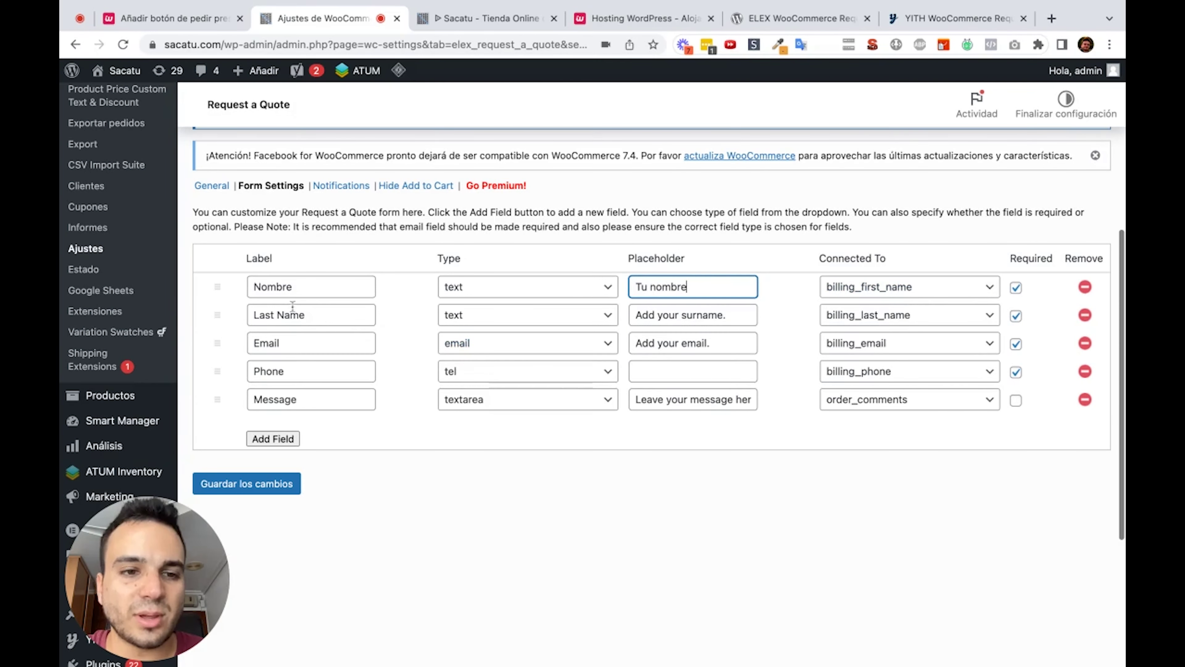
Step: Remove the Last Name field from the quote form and check which of the remaining fields are required
{"action": "left_click", "coordinate": [1085, 315]}
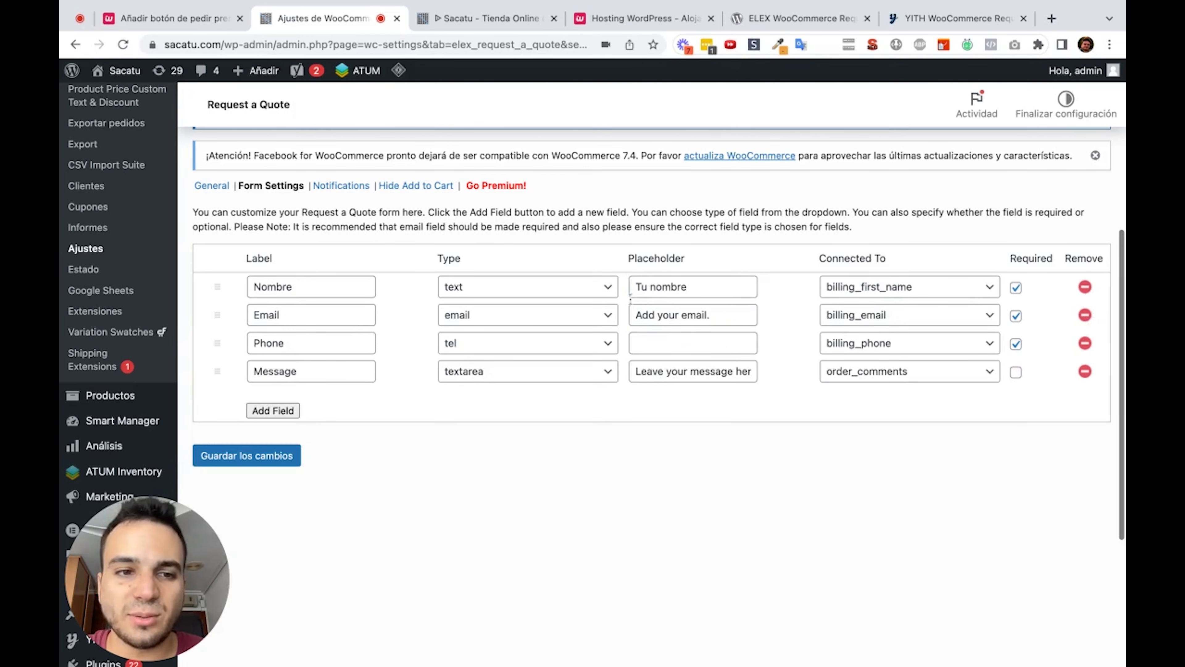
{"action": "left_click", "coordinate": [695, 315]}
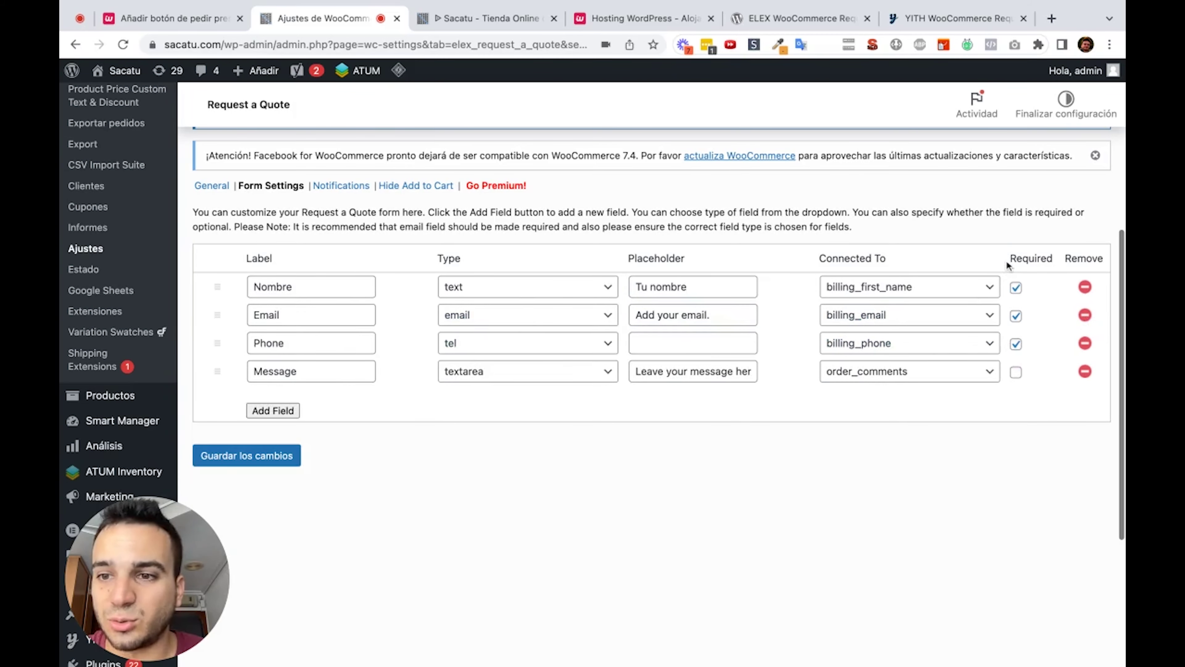
{"action": "left_click_drag", "start_coordinate": [1008, 260], "coordinate": [1045, 261]}
{"action": "scroll", "coordinate": [1045, 261], "scroll_direction": "up", "scroll_amount": 5}
{"action": "scroll", "coordinate": [1023, 265], "scroll_direction": "down", "scroll_amount": 5}
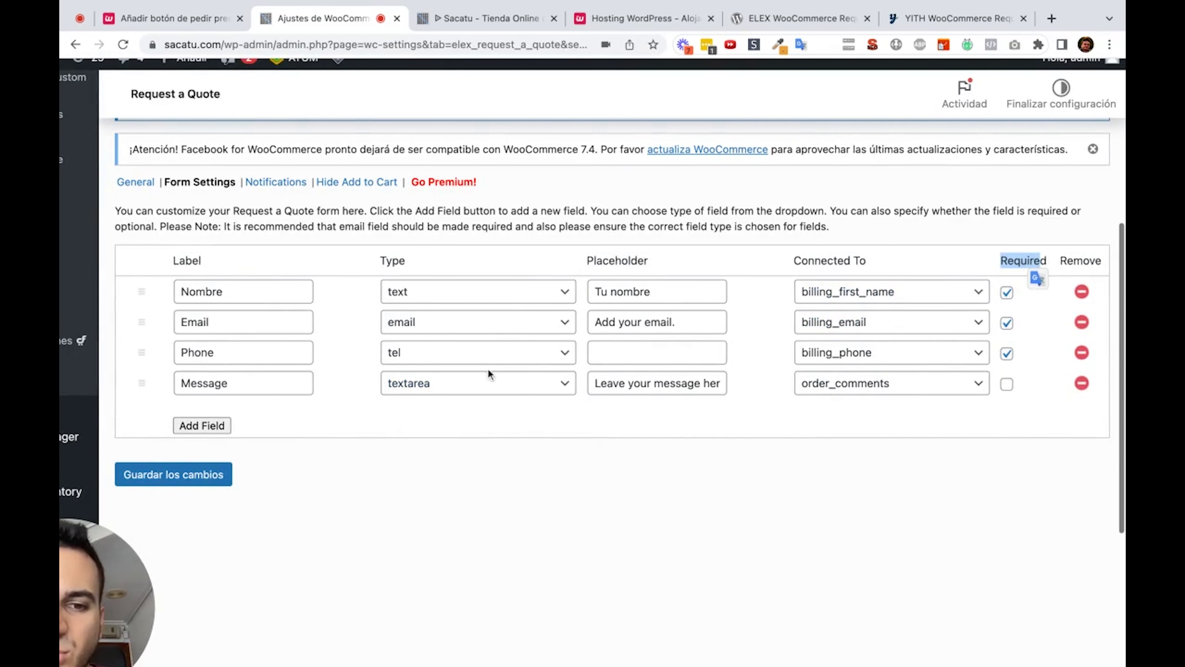
Step: Add a new field to the end of the quote form and label it "Empresa"
{"action": "left_click", "coordinate": [188, 432]}
{"action": "left_click", "coordinate": [206, 410]}
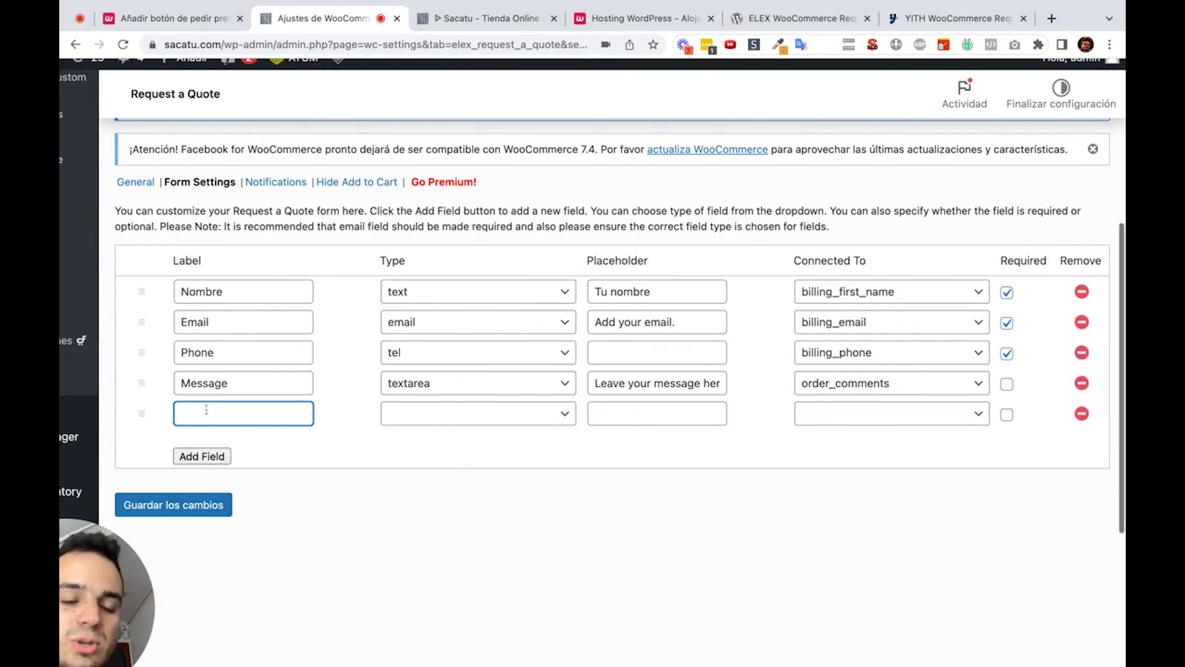
{"action": "type", "text": "D"}
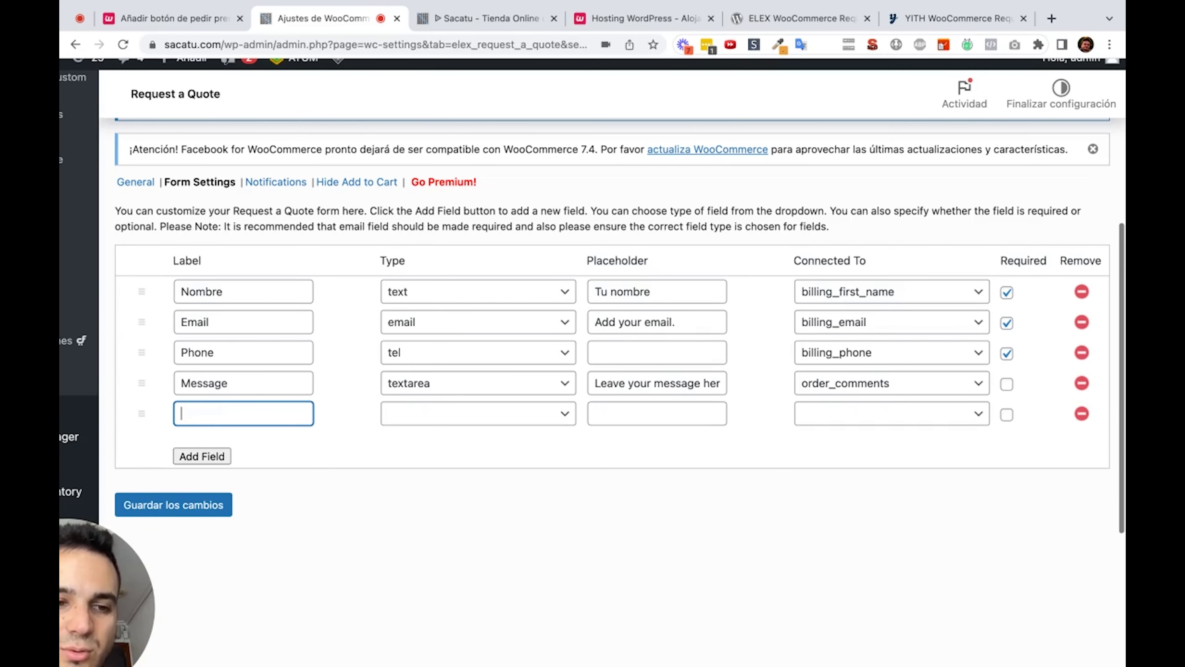
{"action": "type", "text": "if"}
{"action": "key", "text": "BackSpace"}
{"action": "key", "text": "BackSpace"}
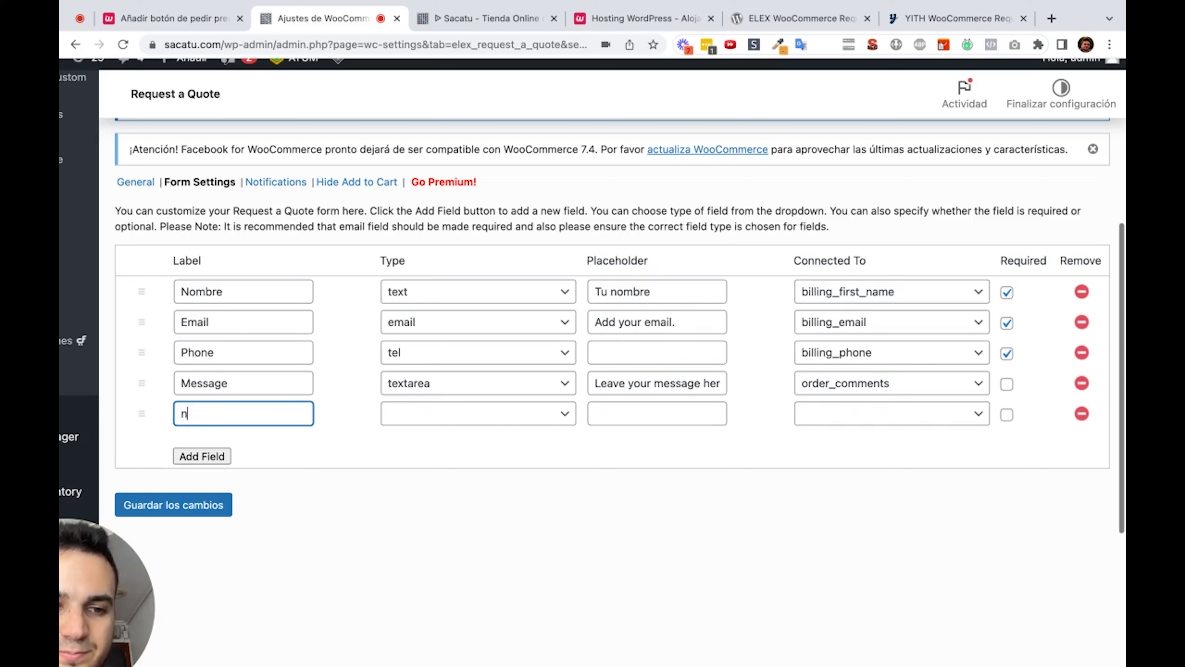
{"action": "type", "text": "mpres"}
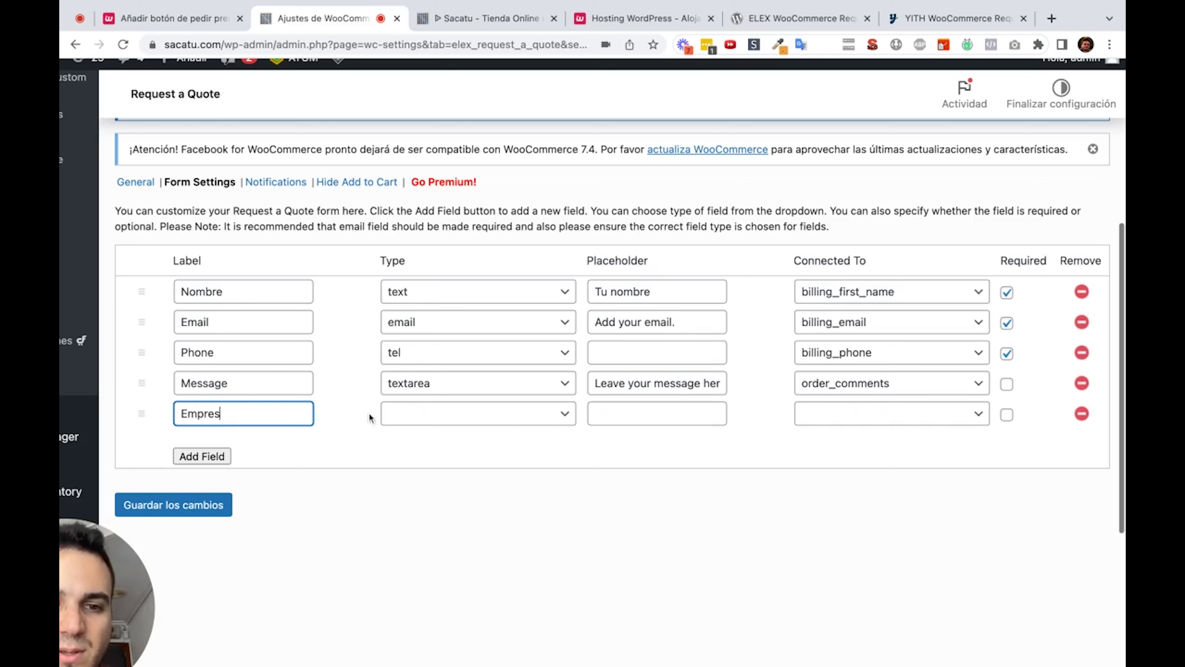
{"action": "type", "text": "a"}
Step: Set the Empresa field's type to text and its placeholder to "Tu empresa"
{"action": "left_click", "coordinate": [448, 417]}
{"action": "key", "text": "t"}
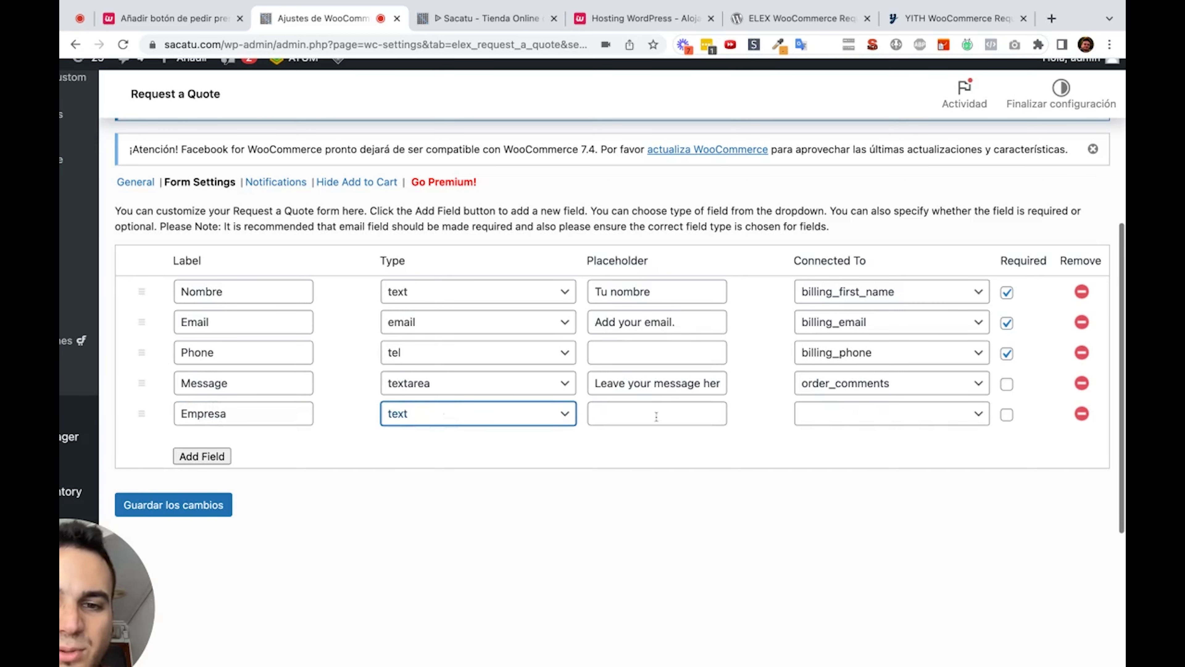
{"action": "left_click", "coordinate": [660, 417]}
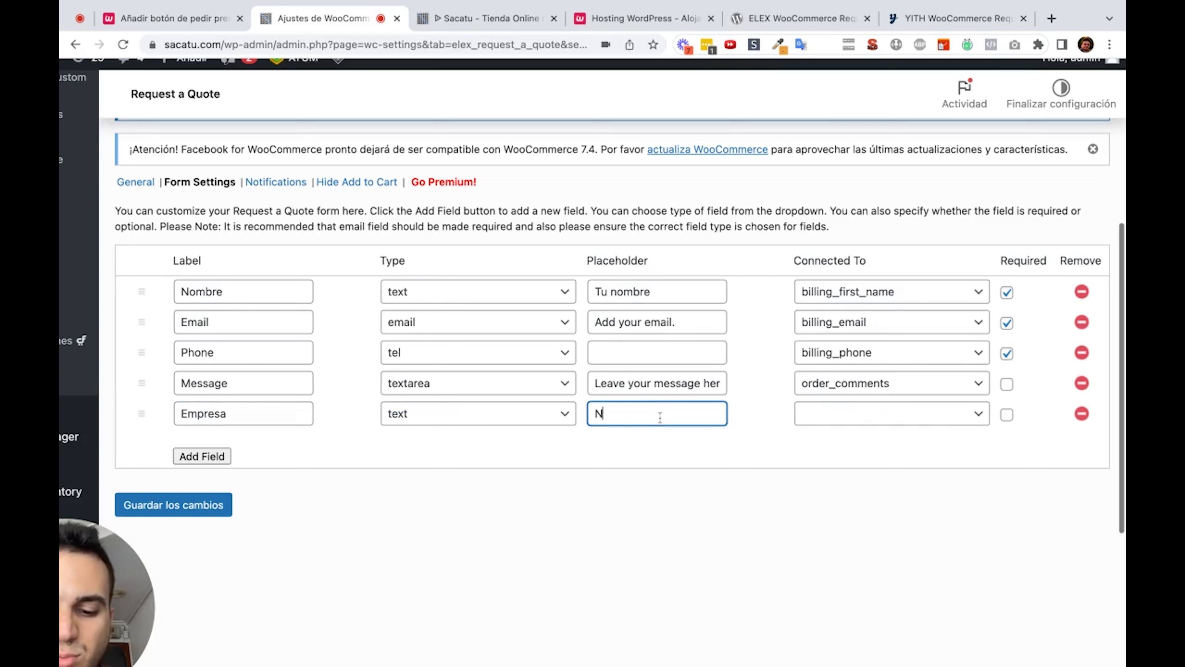
{"action": "type", "text": "Tu empresa"}
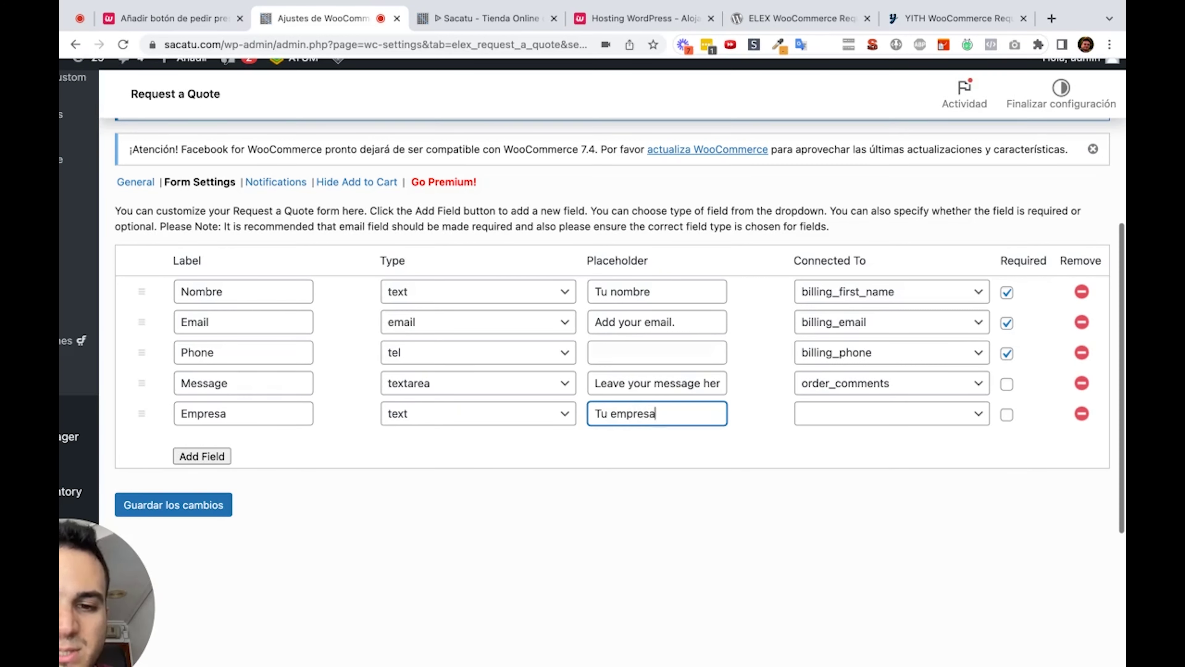
Step: Try to move the Empresa field to a higher position in the quote form's field order
{"action": "left_click", "coordinate": [510, 441]}
{"action": "left_click_drag", "start_coordinate": [146, 417], "coordinate": [143, 416]}
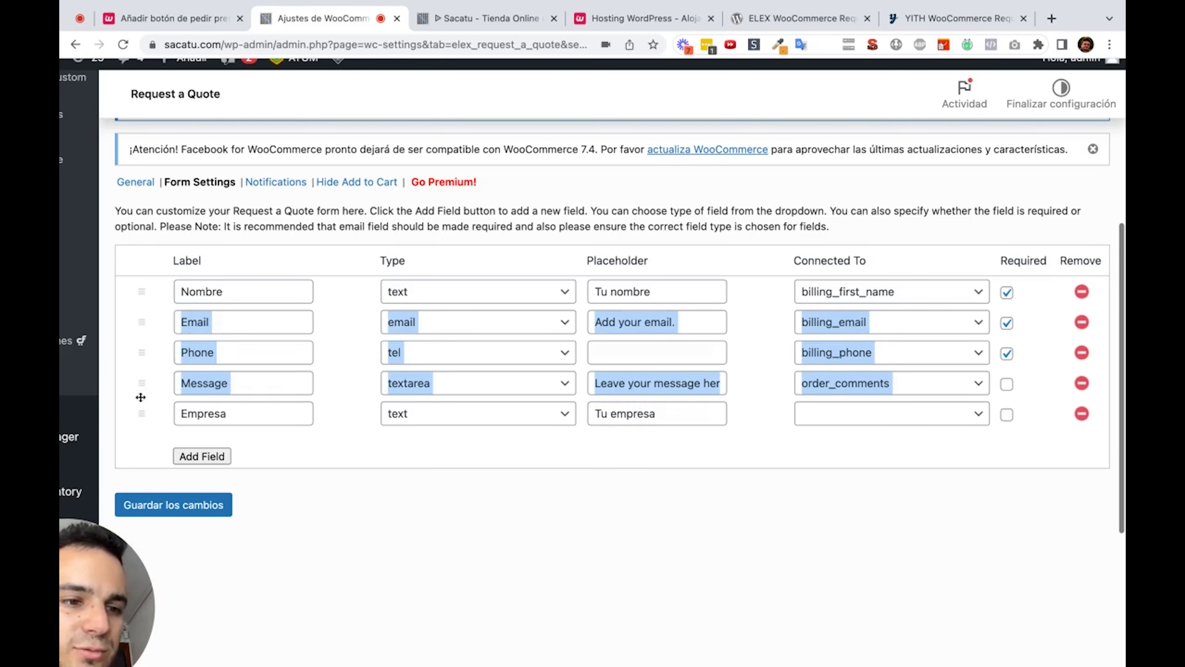
{"action": "left_click", "coordinate": [140, 420]}
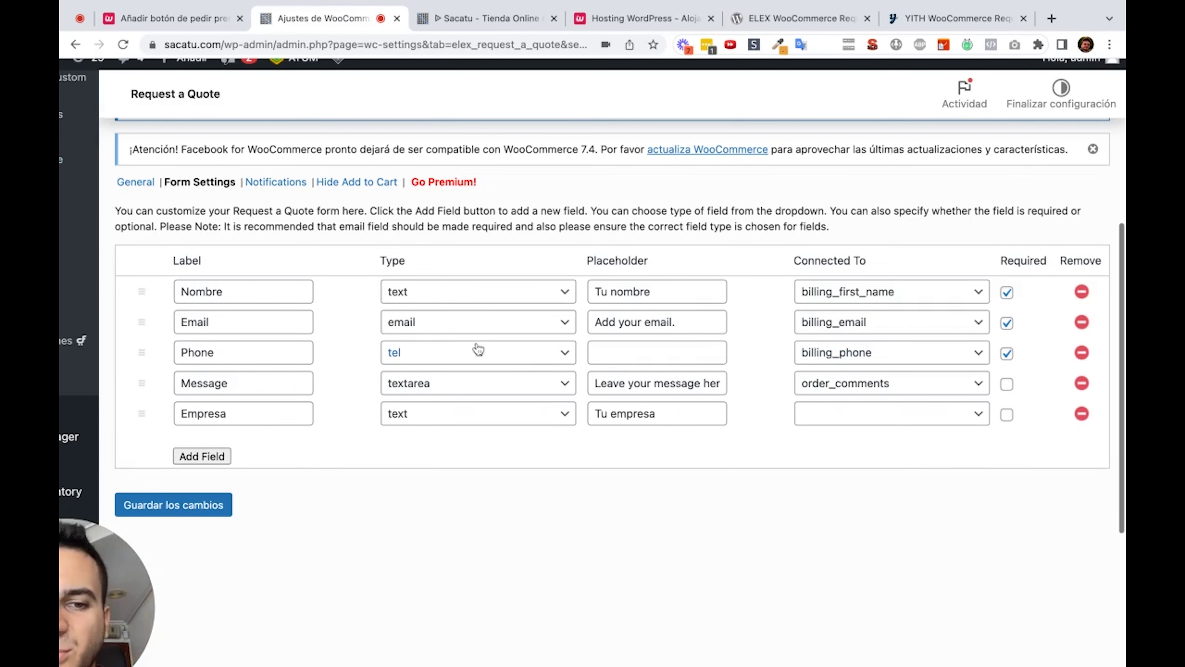
Step: Connect the Empresa field to billing_company and save the quote form settings
{"action": "left_click", "coordinate": [195, 515]}
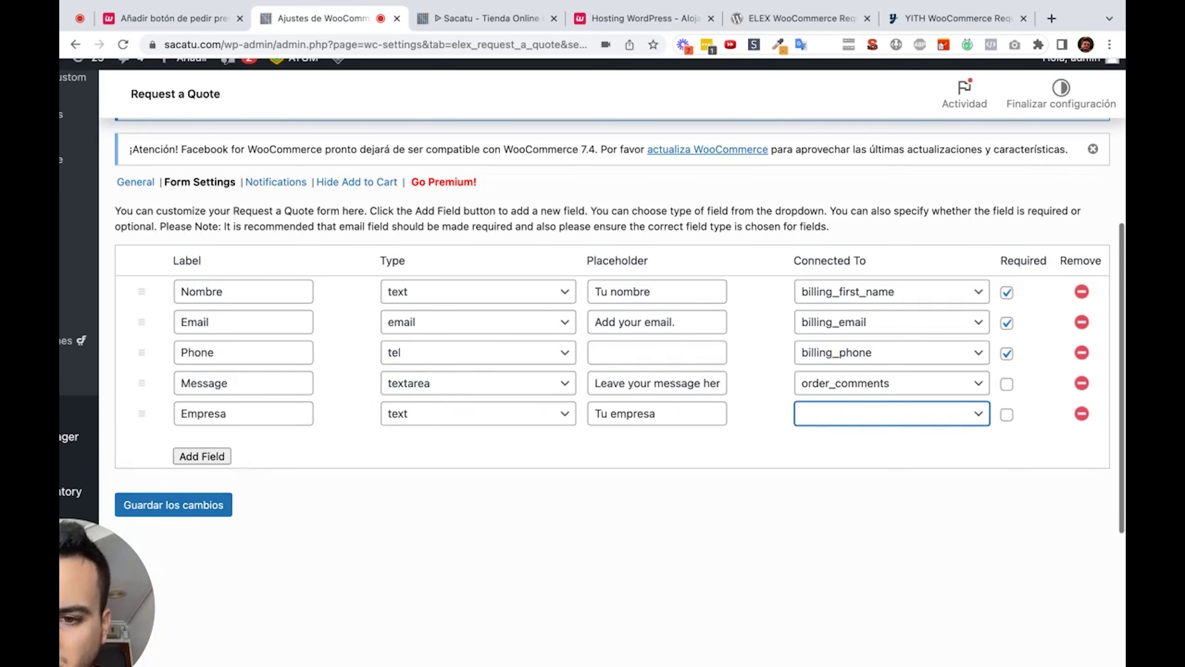
{"action": "type", "text": "billing_company"}
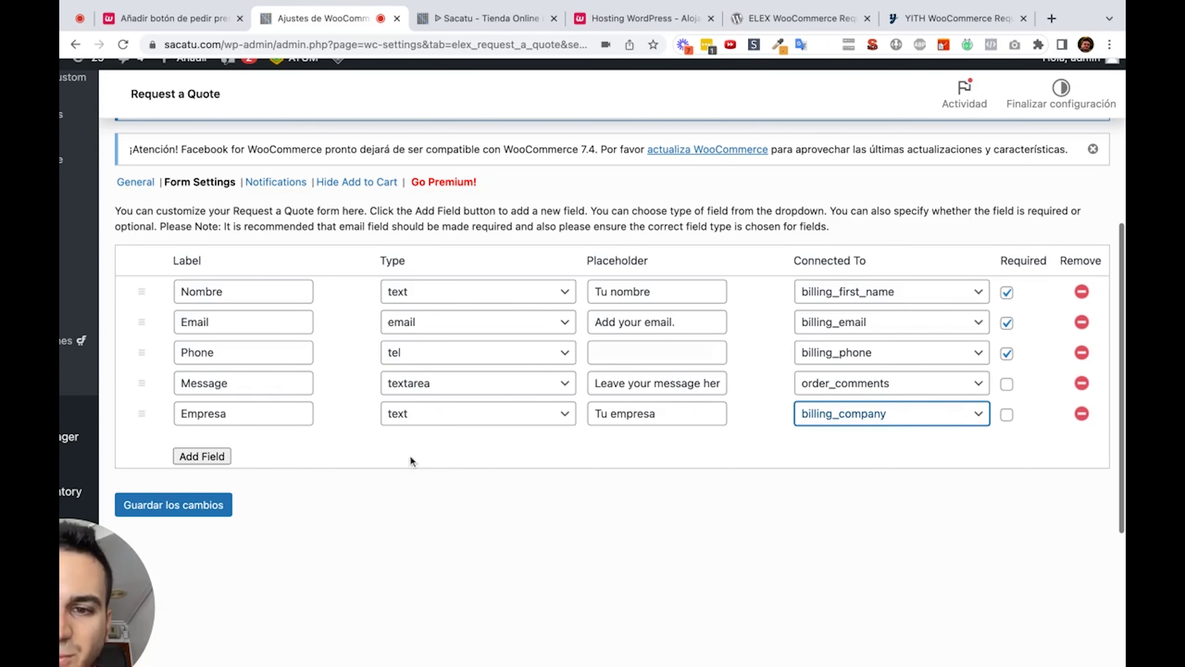
{"action": "left_click", "coordinate": [205, 504]}
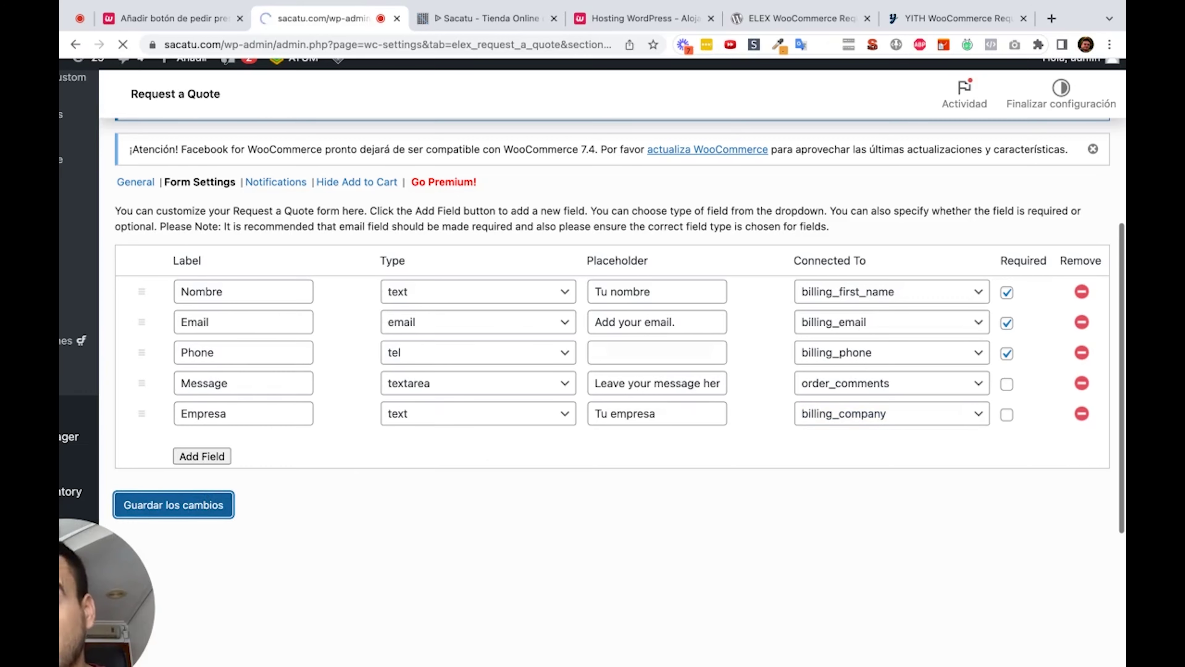
Step: Open the Notifications settings of Request a Quote and view the notification options
{"action": "scroll", "coordinate": [345, 197], "scroll_direction": "down", "scroll_amount": 4}
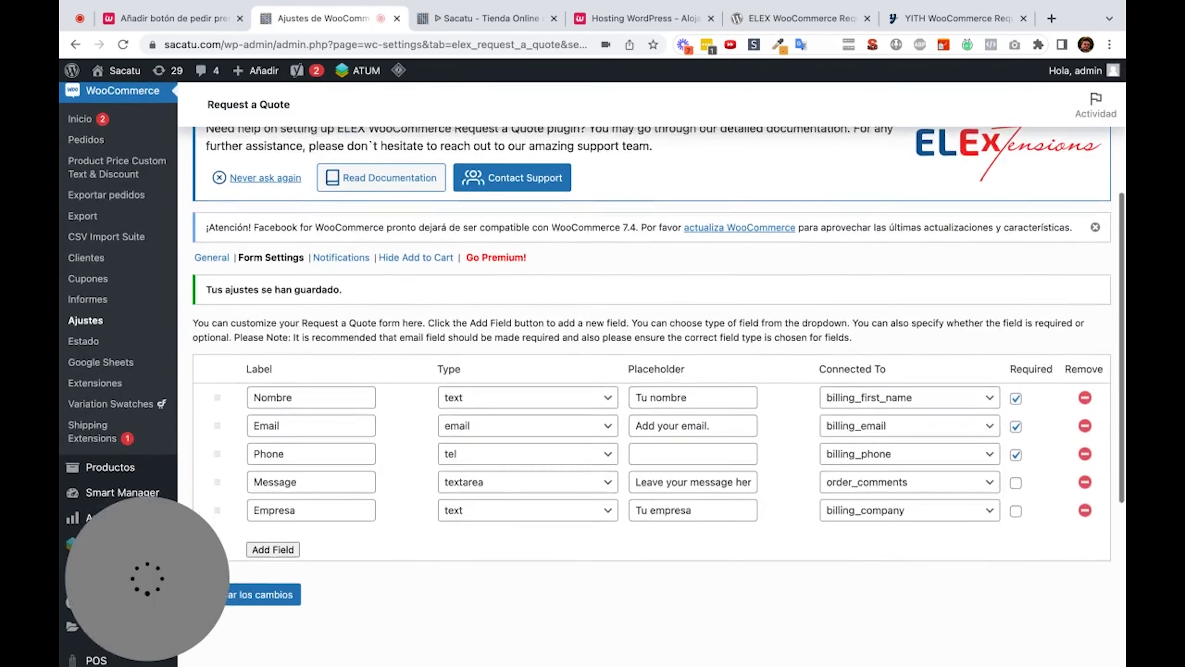
{"action": "left_click", "coordinate": [344, 190]}
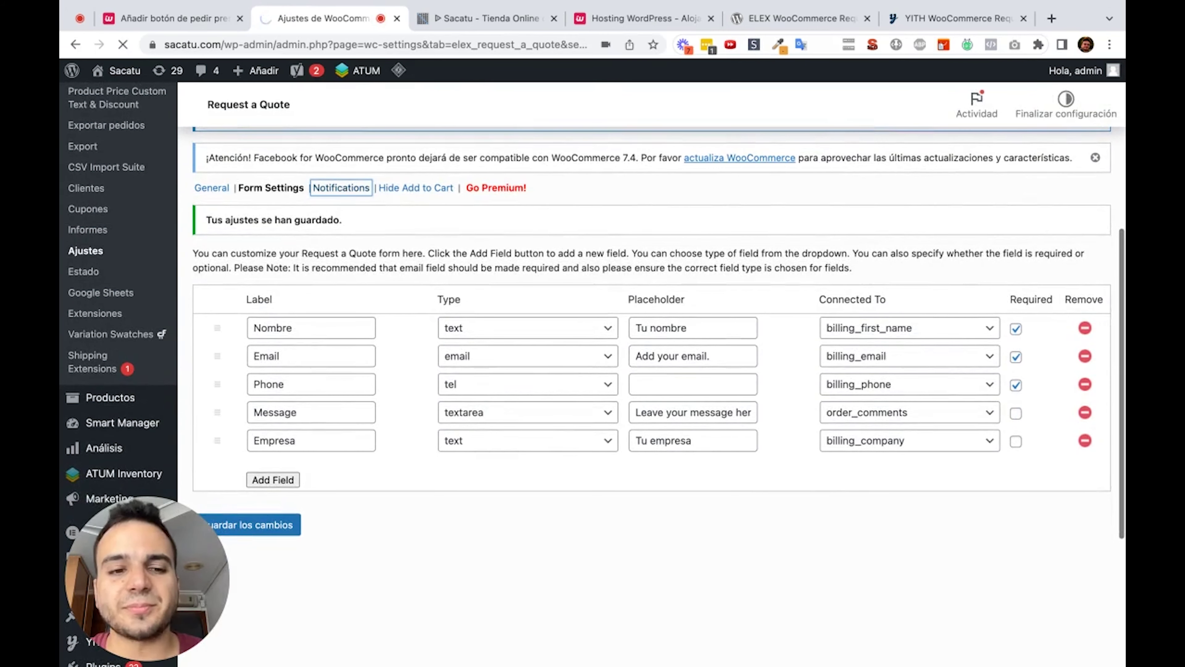
{"action": "scroll", "coordinate": [539, 465], "scroll_direction": "down", "scroll_amount": 4}
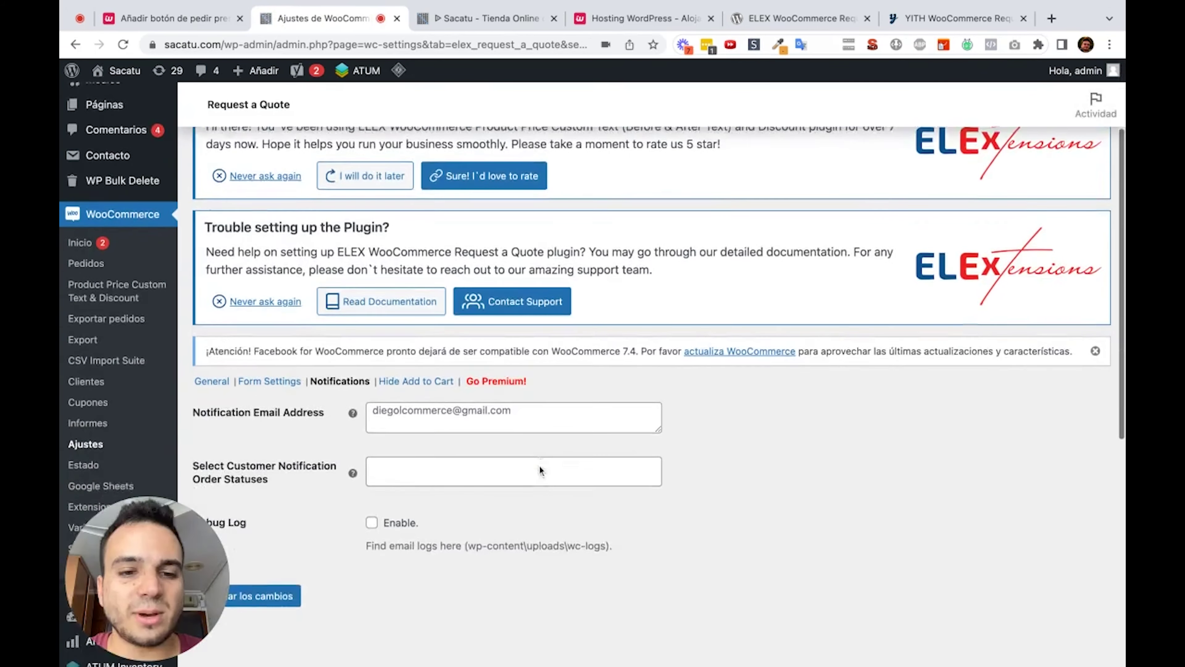
Step: Set the customer notification order status to Quote Requested and save the notification settings
{"action": "left_click", "coordinate": [405, 379]}
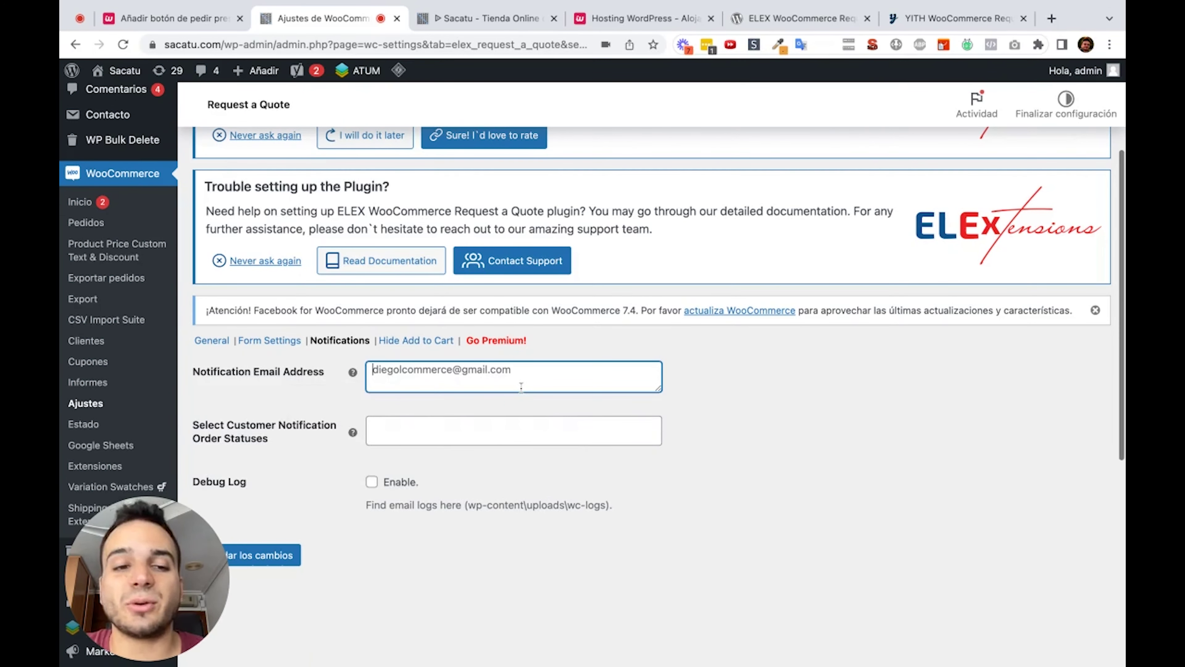
{"action": "scroll", "coordinate": [450, 437], "scroll_direction": "down", "scroll_amount": 2}
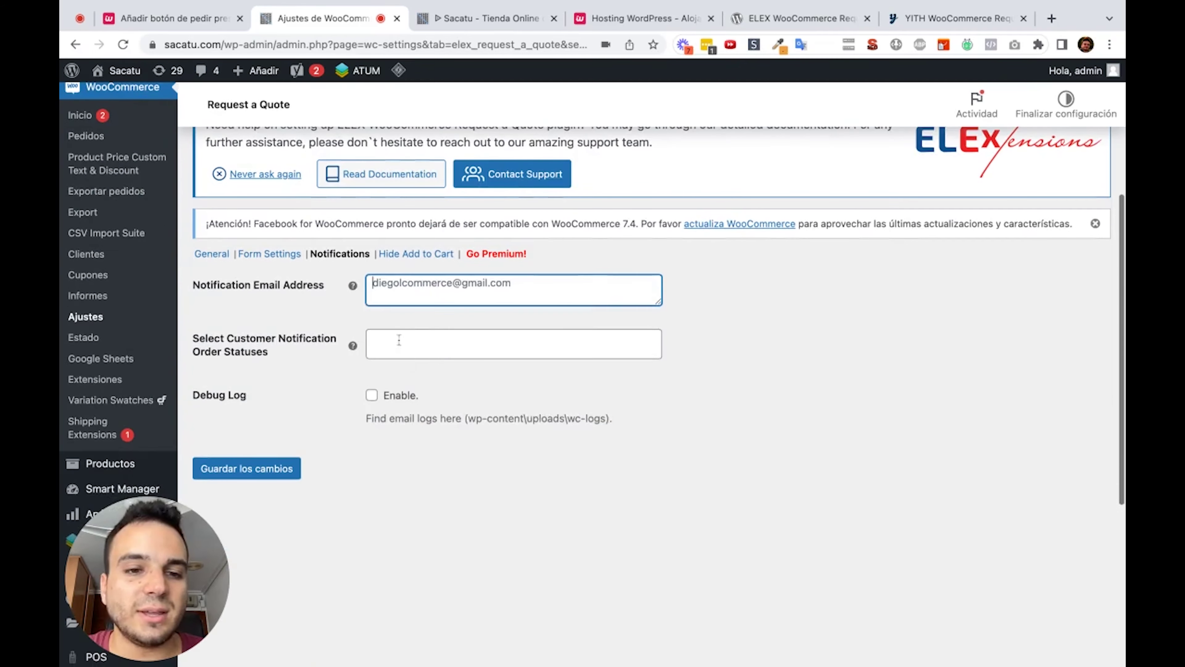
{"action": "left_click", "coordinate": [399, 340]}
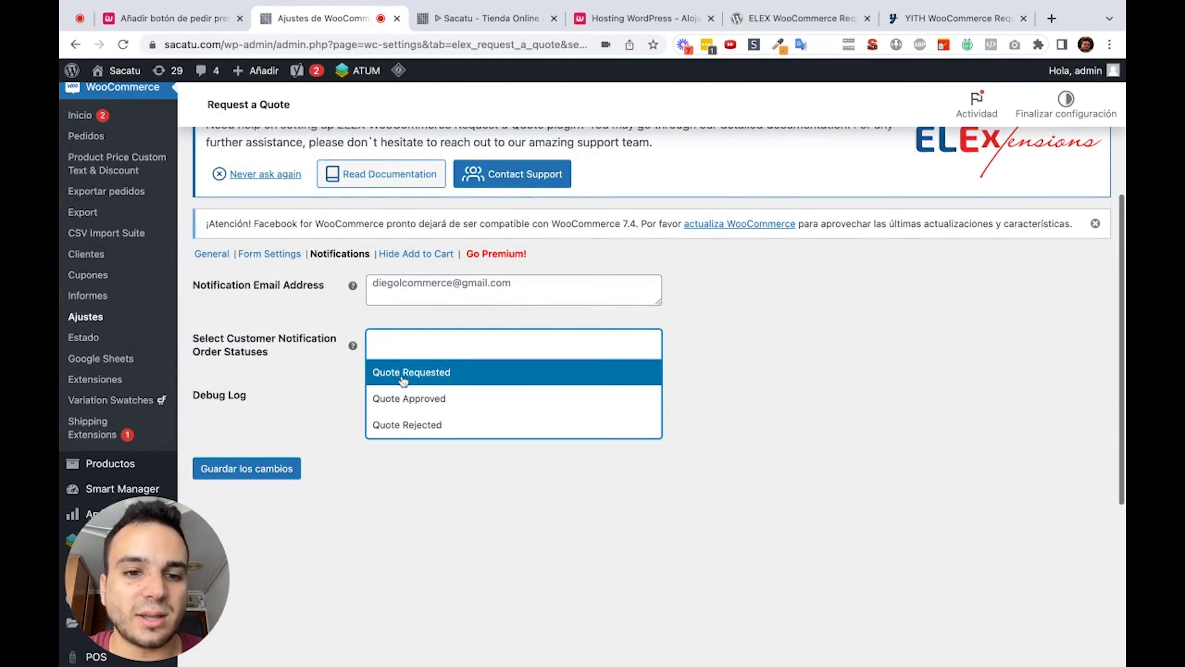
{"action": "left_click", "coordinate": [426, 374]}
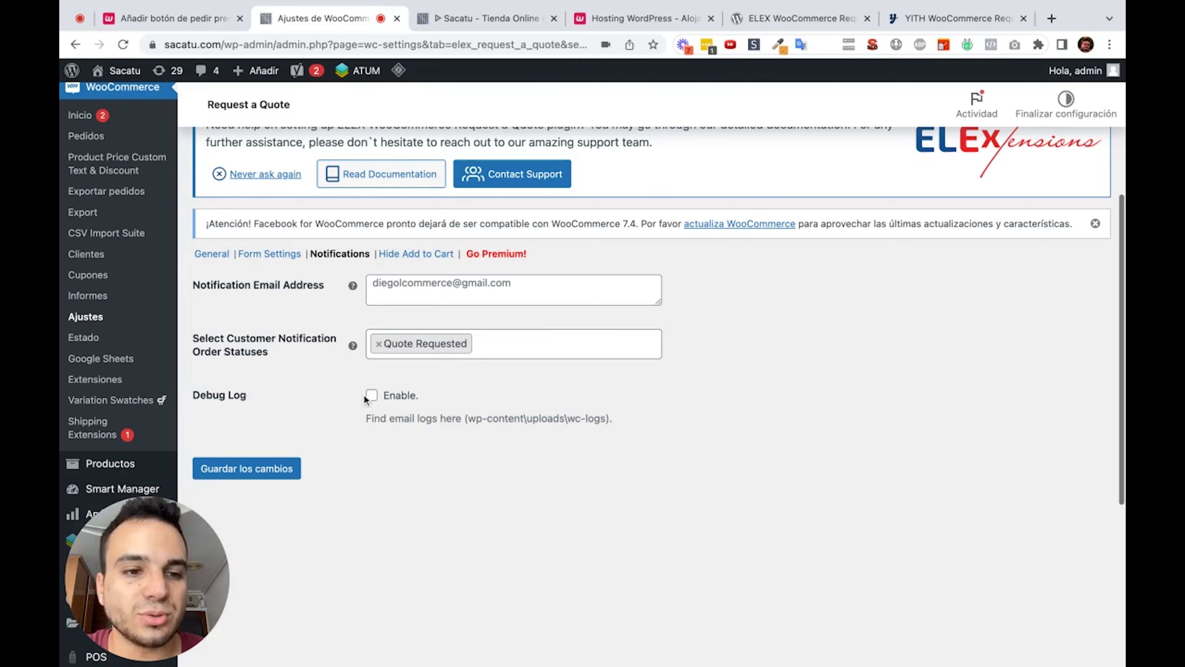
{"action": "left_click", "coordinate": [266, 468]}
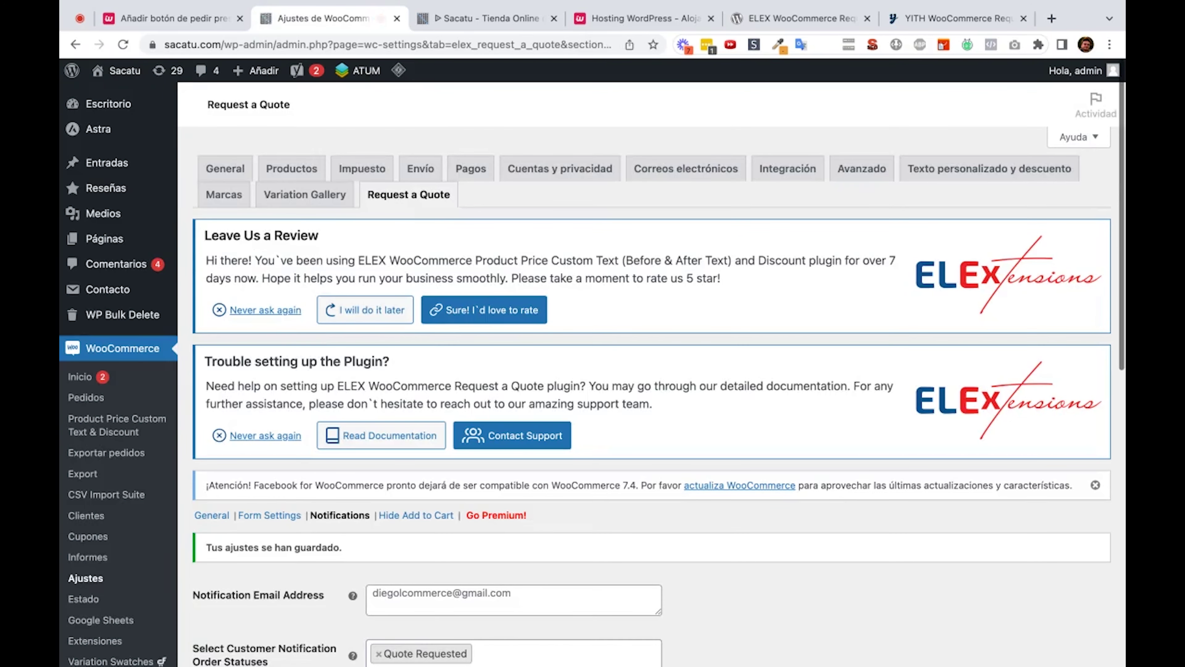
Step: Open the Hide Add to Cart settings of Request a Quote and view the available option
{"action": "scroll", "coordinate": [453, 275], "scroll_direction": "down", "scroll_amount": 5}
{"action": "left_click", "coordinate": [440, 292]}
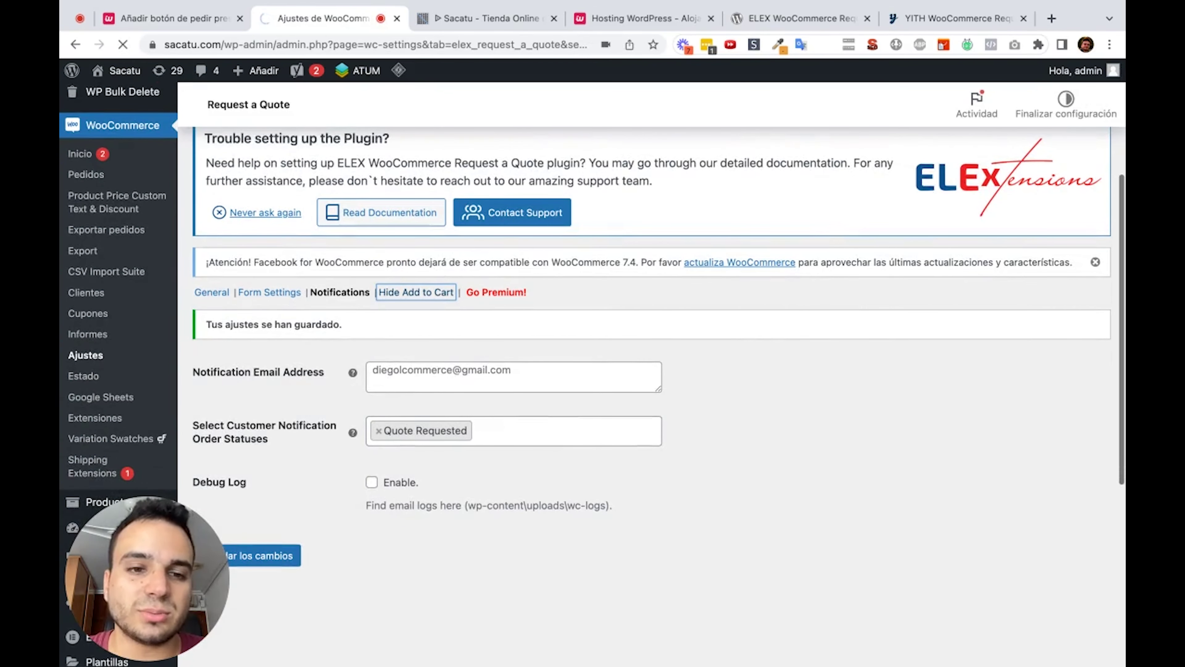
{"action": "scroll", "coordinate": [593, 374], "scroll_direction": "down", "scroll_amount": 3}
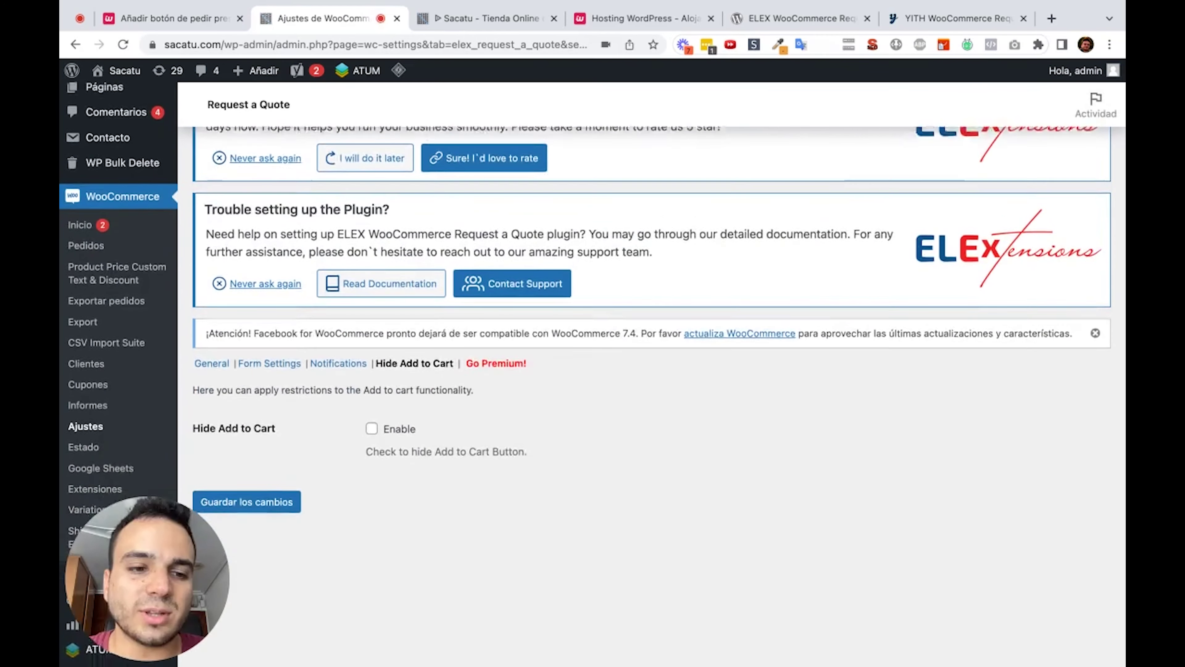
{"action": "scroll", "coordinate": [151, 528], "scroll_direction": "down", "scroll_amount": 1}
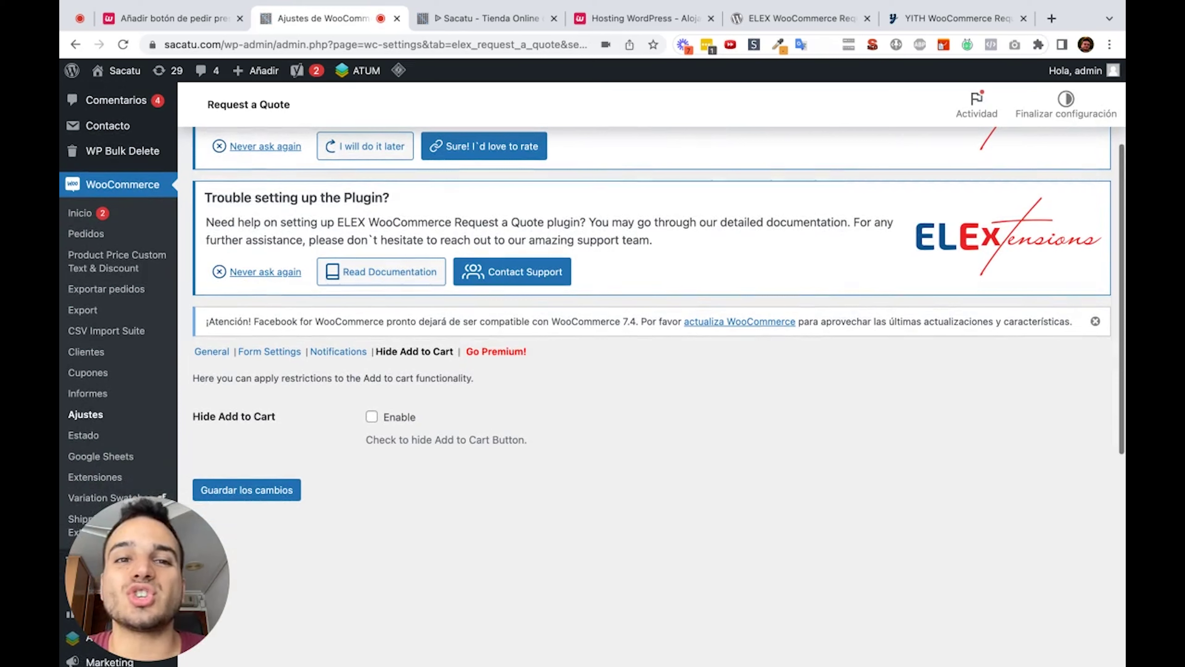
Step: Open the "mi producto" page from the storefront's latest products and view its cart and quote buttons
{"action": "left_click", "coordinate": [485, 18]}
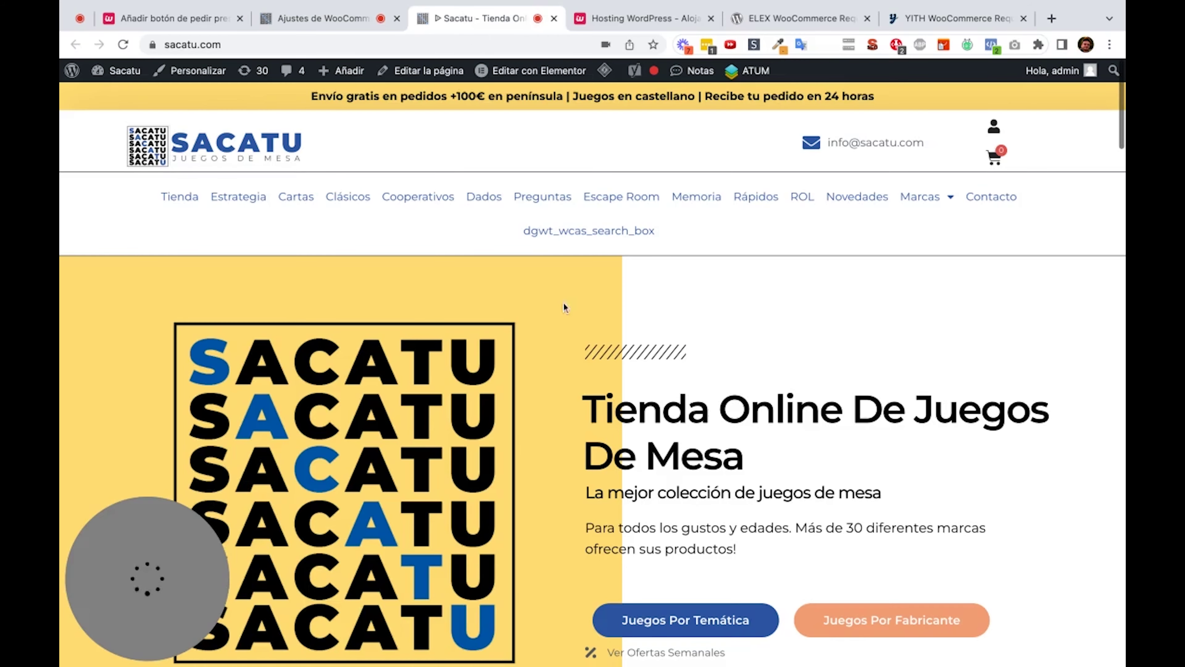
{"action": "scroll", "coordinate": [584, 364], "scroll_direction": "down", "scroll_amount": 10}
{"action": "scroll", "coordinate": [587, 374], "scroll_direction": "down", "scroll_amount": 15}
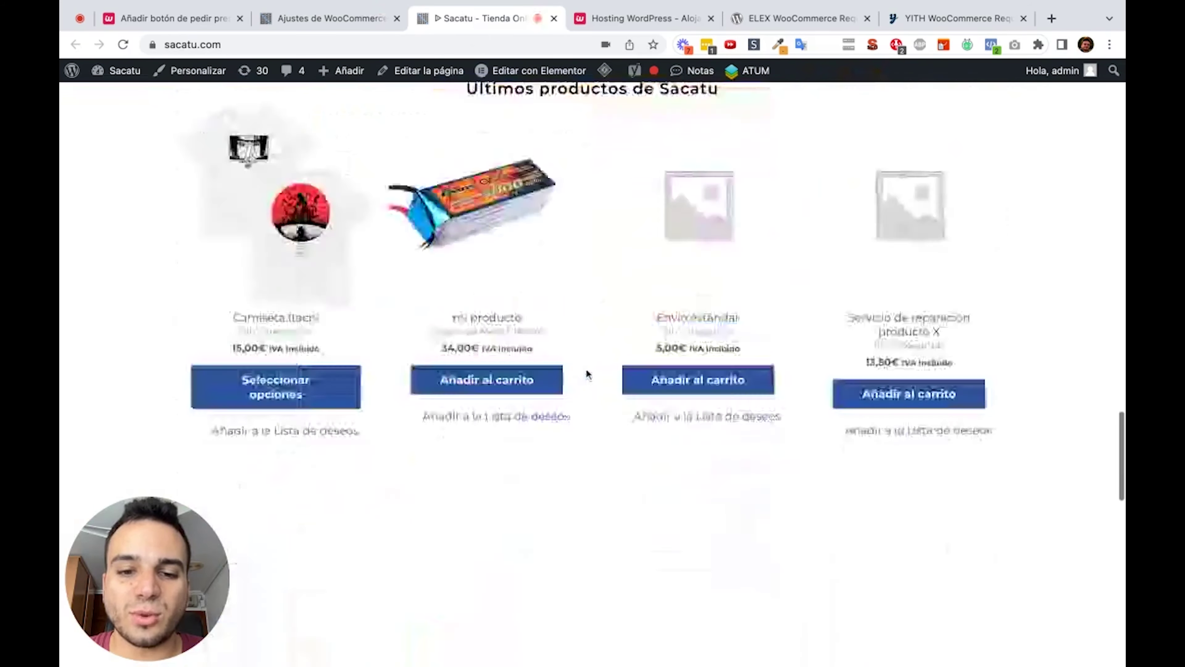
{"action": "scroll", "coordinate": [587, 374], "scroll_direction": "up", "scroll_amount": 2}
{"action": "left_click", "coordinate": [522, 242]}
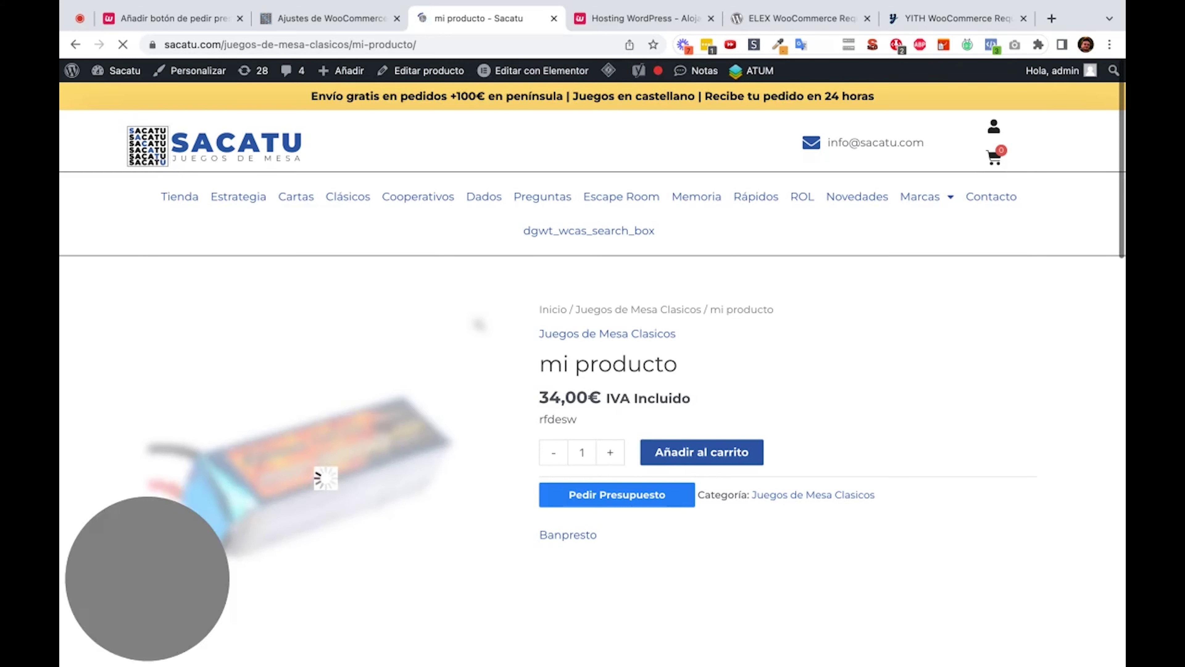
{"action": "scroll", "coordinate": [631, 330], "scroll_direction": "down", "scroll_amount": 2}
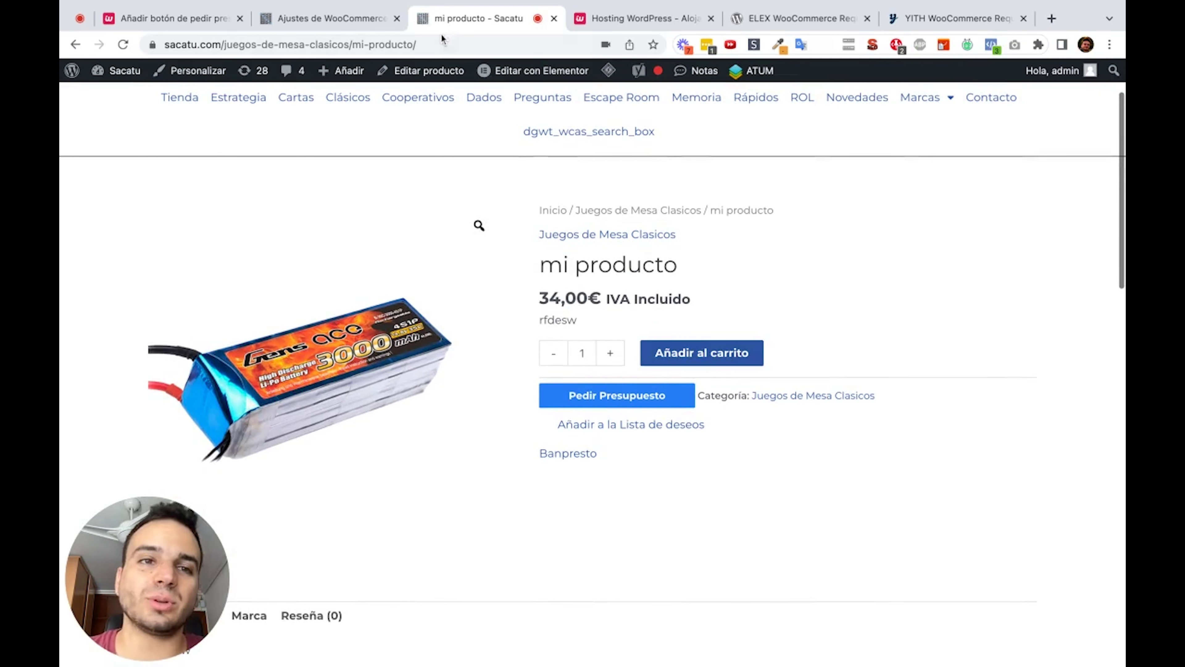
Step: Enable Hide Add to Cart for the Shop Page and Product Page in the plugin settings and save
{"action": "left_click", "coordinate": [381, 20]}
{"action": "left_click", "coordinate": [371, 417]}
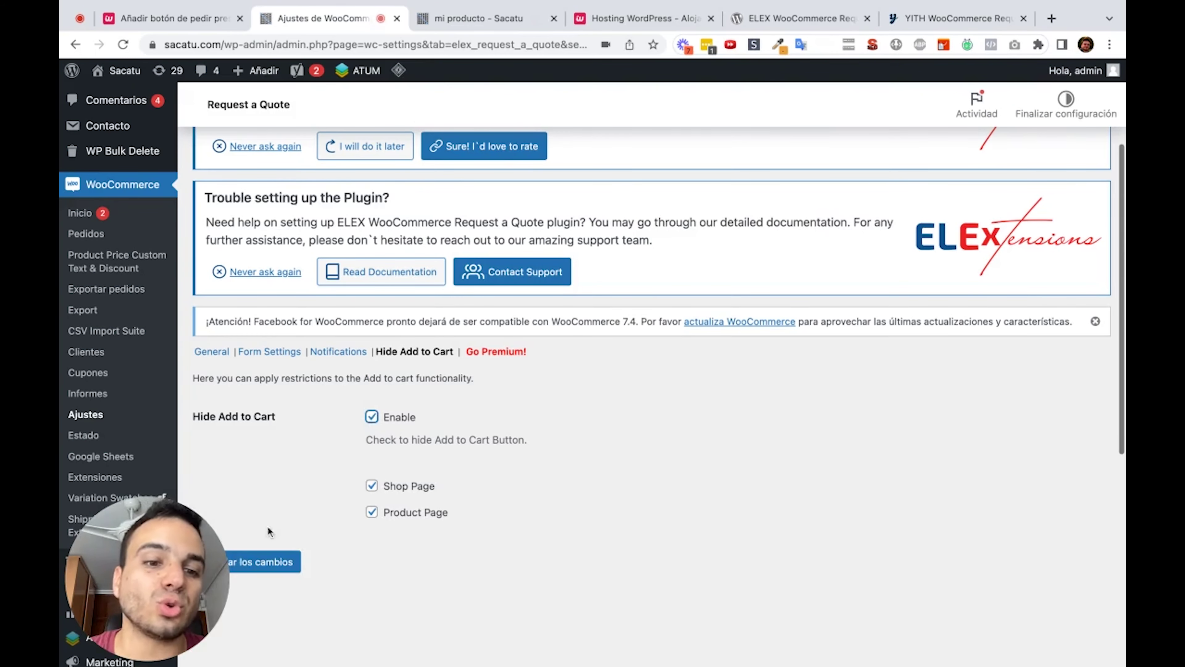
{"action": "scroll", "coordinate": [331, 501], "scroll_direction": "down", "scroll_amount": 2}
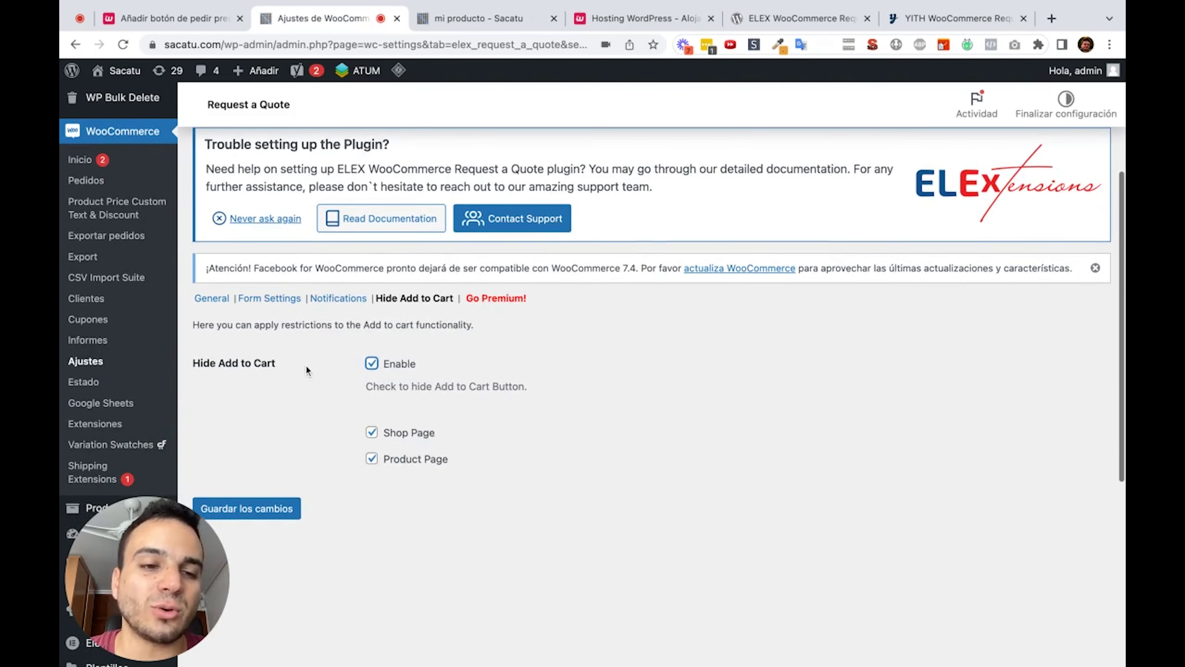
{"action": "left_click", "coordinate": [244, 509]}
Step: Examine the buttons on the related products of the "mi producto" page and return to the store's home page
{"action": "left_click", "coordinate": [443, 24]}
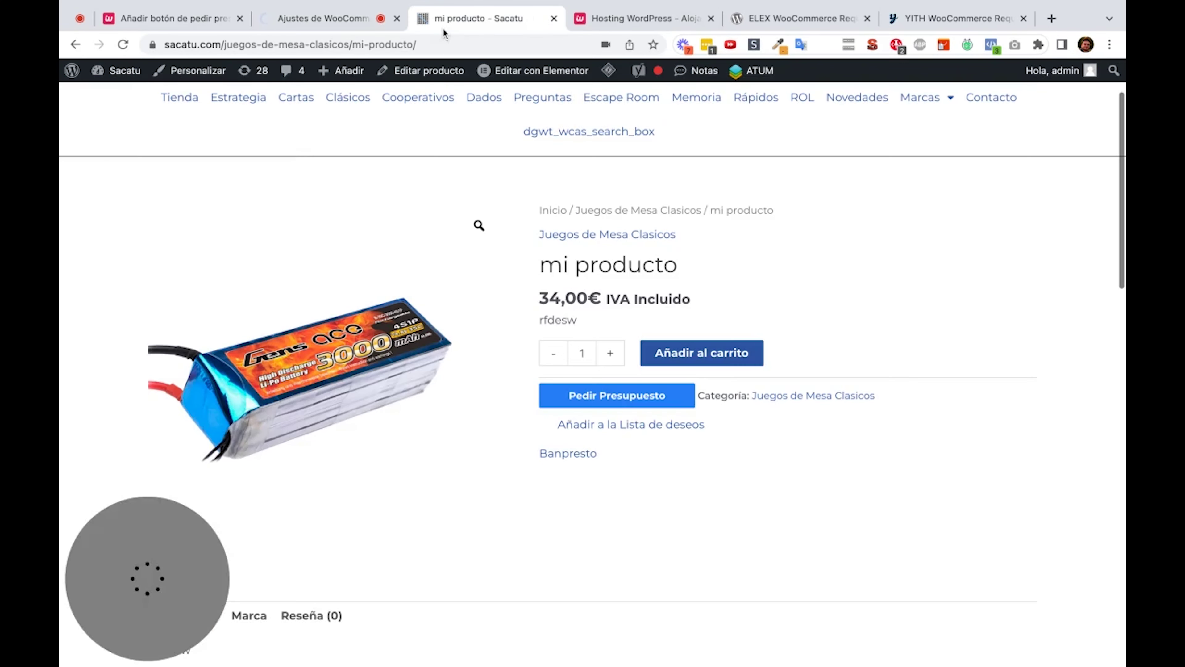
{"action": "scroll", "coordinate": [504, 282], "scroll_direction": "down", "scroll_amount": 7}
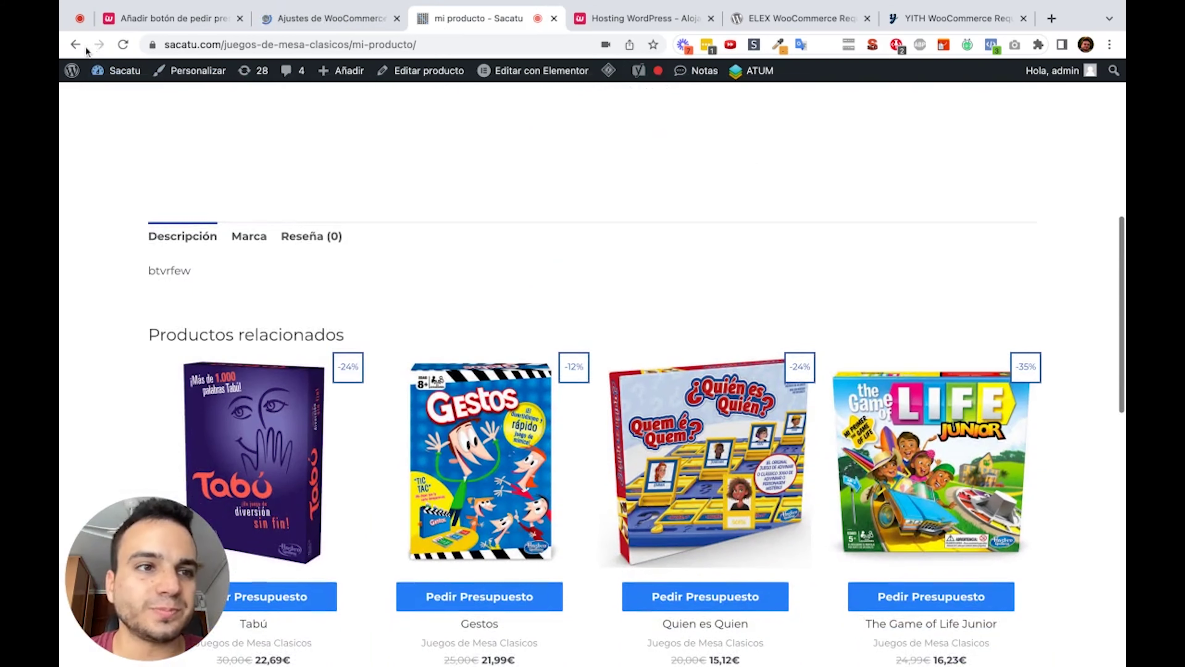
{"action": "key", "text": "alt+Left"}
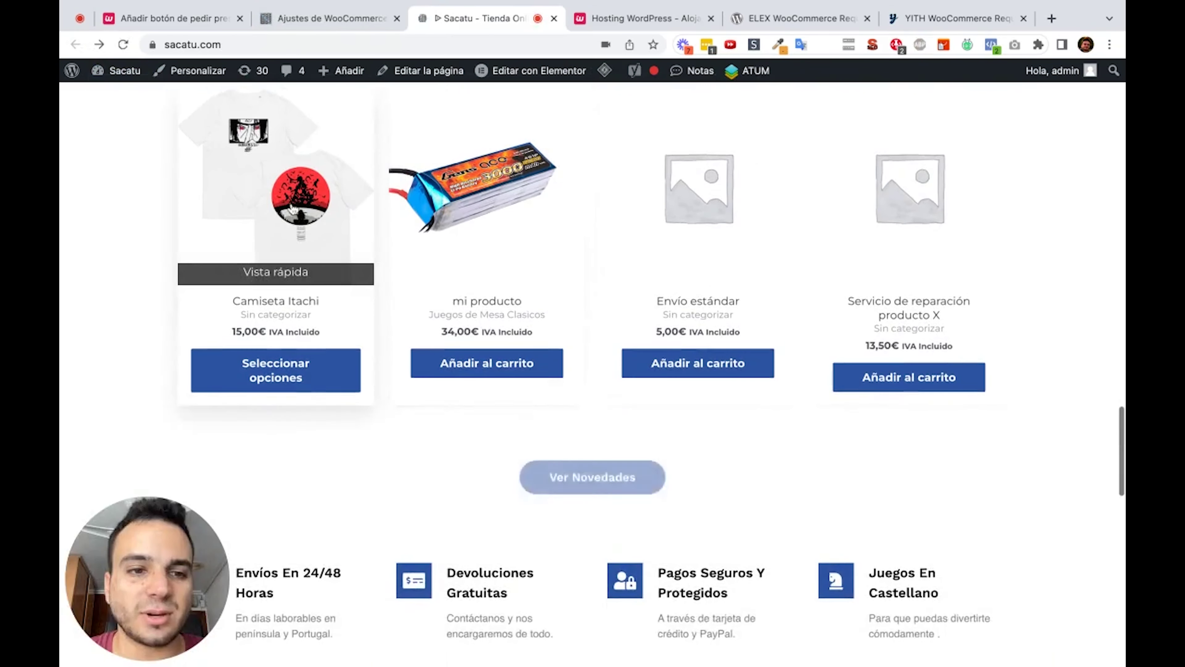
Step: Open the Camiseta Itachi product, request a quote for it in blanco, and open the quote list page
{"action": "left_click", "coordinate": [292, 208]}
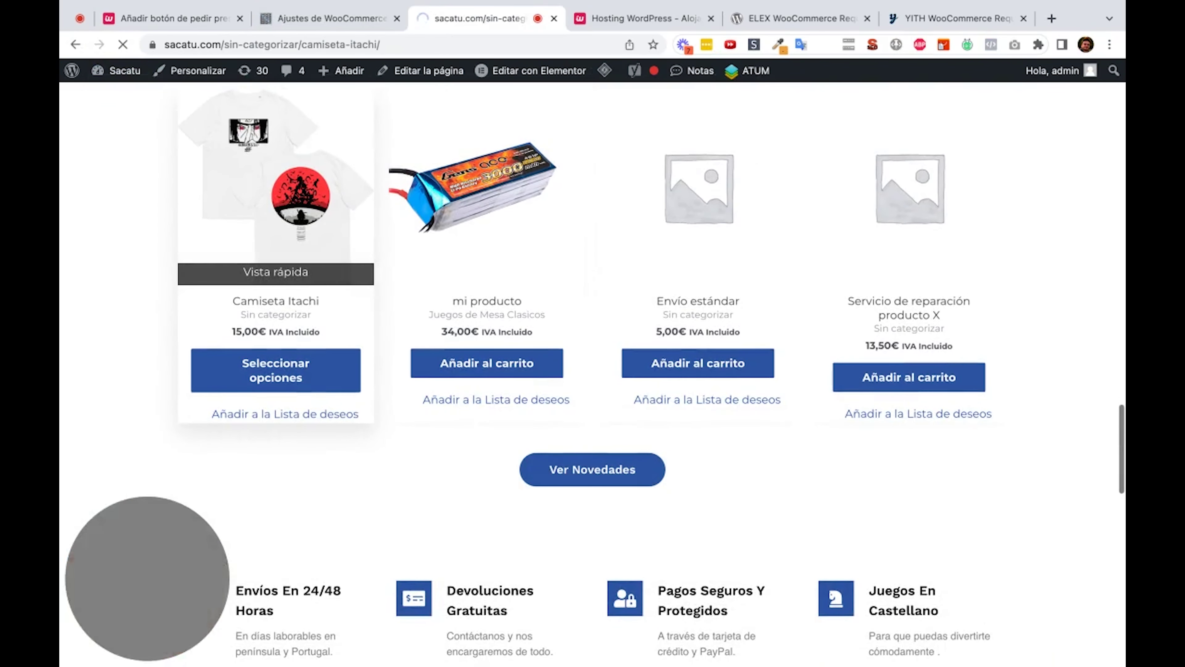
{"action": "scroll", "coordinate": [700, 252], "scroll_direction": "down", "scroll_amount": 1}
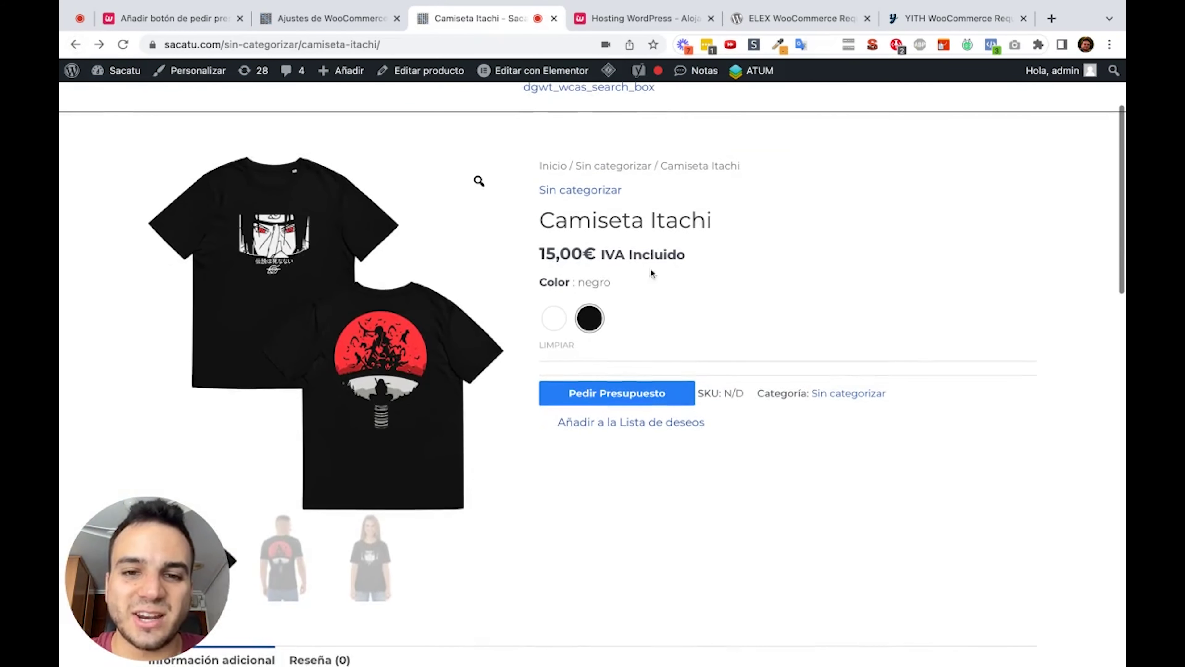
{"action": "left_click", "coordinate": [590, 318]}
{"action": "scroll", "coordinate": [665, 353], "scroll_direction": "down", "scroll_amount": 1}
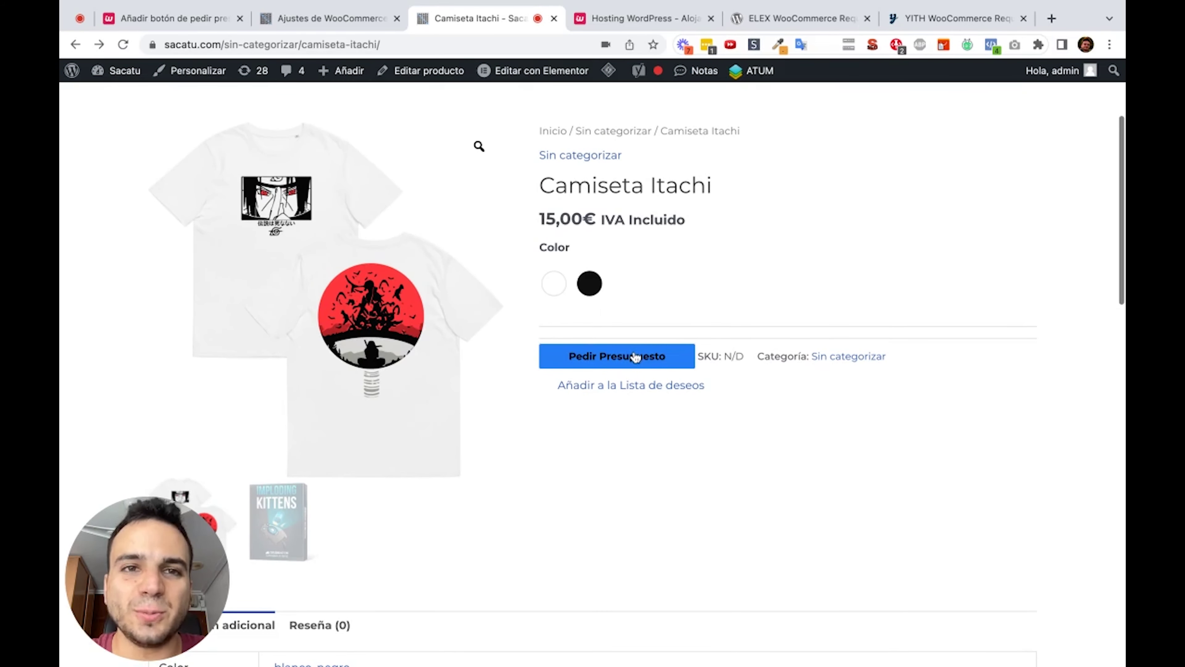
{"action": "left_click", "coordinate": [635, 357]}
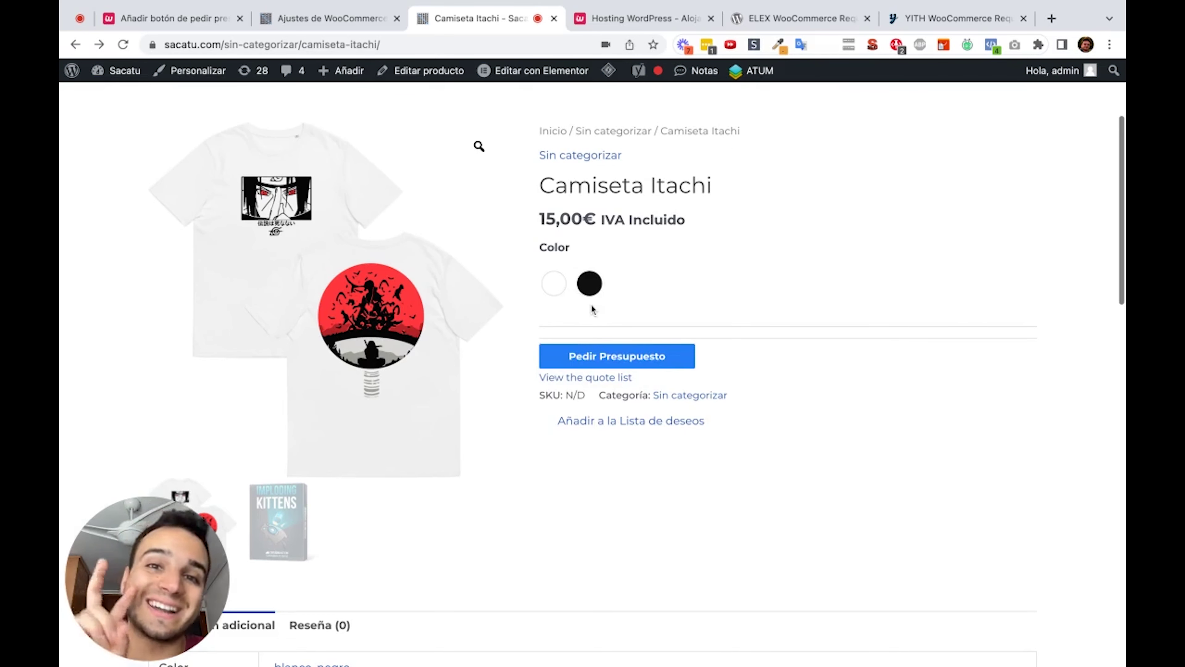
{"action": "left_click", "coordinate": [554, 283]}
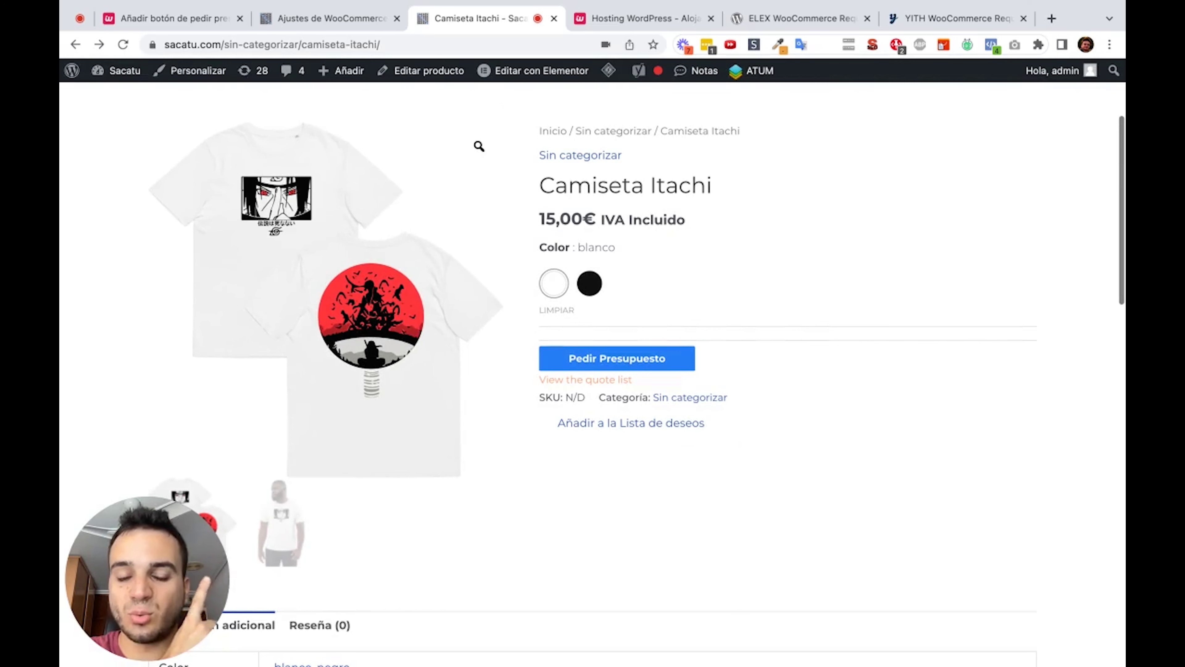
{"action": "key", "text": "super+r"}
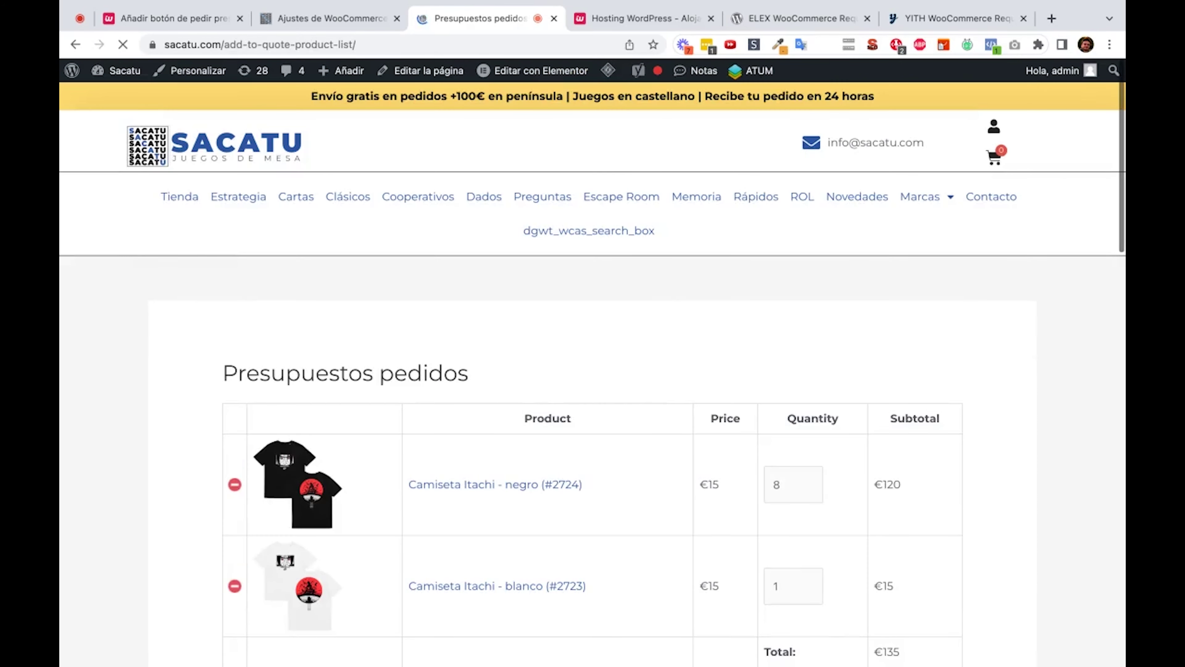
Step: Set the quote list quantities to 20 for Camiseta Itachi negro and 10 for Camiseta Itachi blanco
{"action": "scroll", "coordinate": [810, 265], "scroll_direction": "down", "scroll_amount": 4}
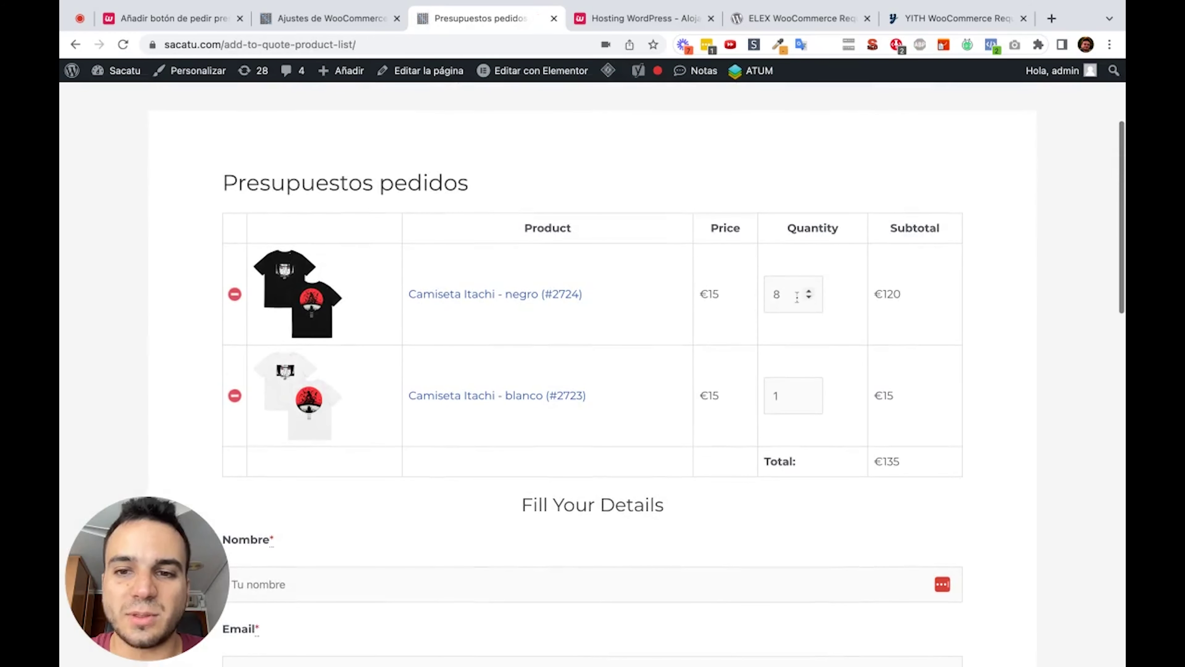
{"action": "scroll", "coordinate": [822, 336], "scroll_direction": "down", "scroll_amount": 4}
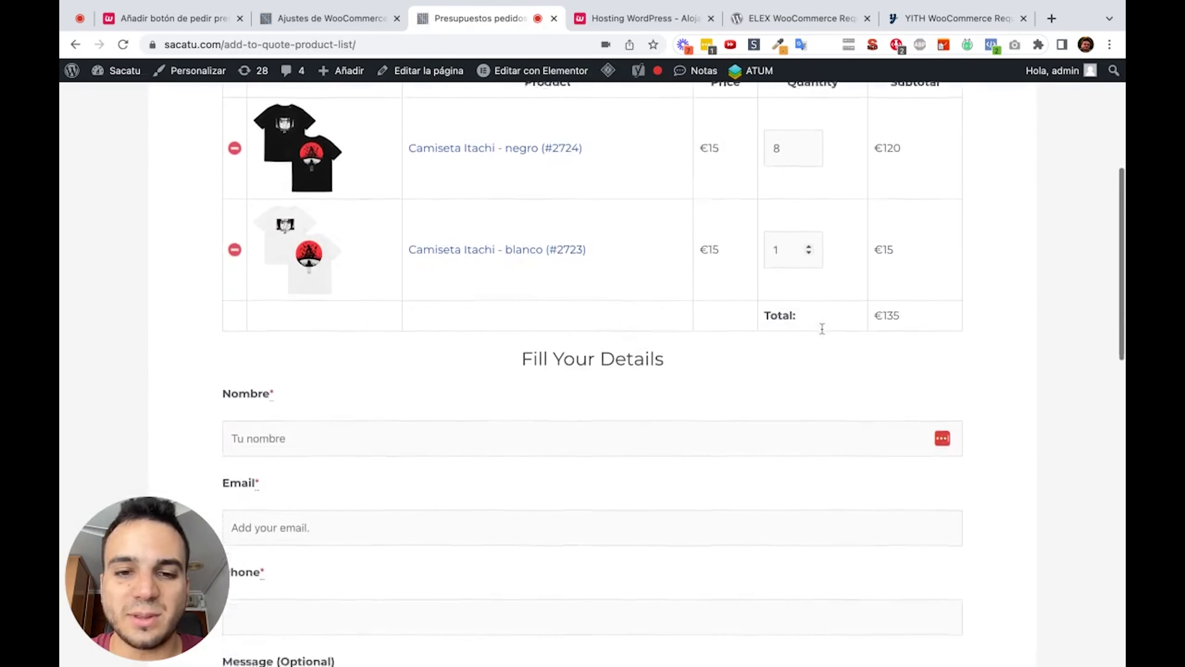
{"action": "scroll", "coordinate": [822, 328], "scroll_direction": "up", "scroll_amount": 5}
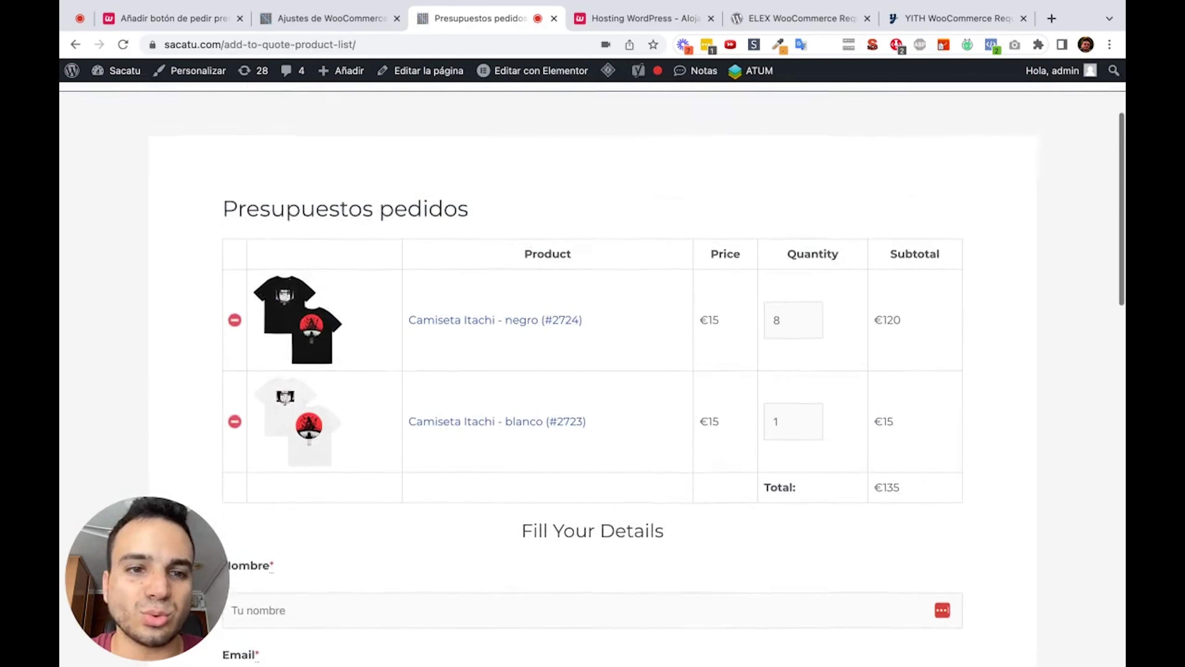
{"action": "scroll", "coordinate": [822, 328], "scroll_direction": "down", "scroll_amount": 2}
{"action": "scroll", "coordinate": [648, 240], "scroll_direction": "down", "scroll_amount": 4}
{"action": "scroll", "coordinate": [647, 240], "scroll_direction": "up", "scroll_amount": 3}
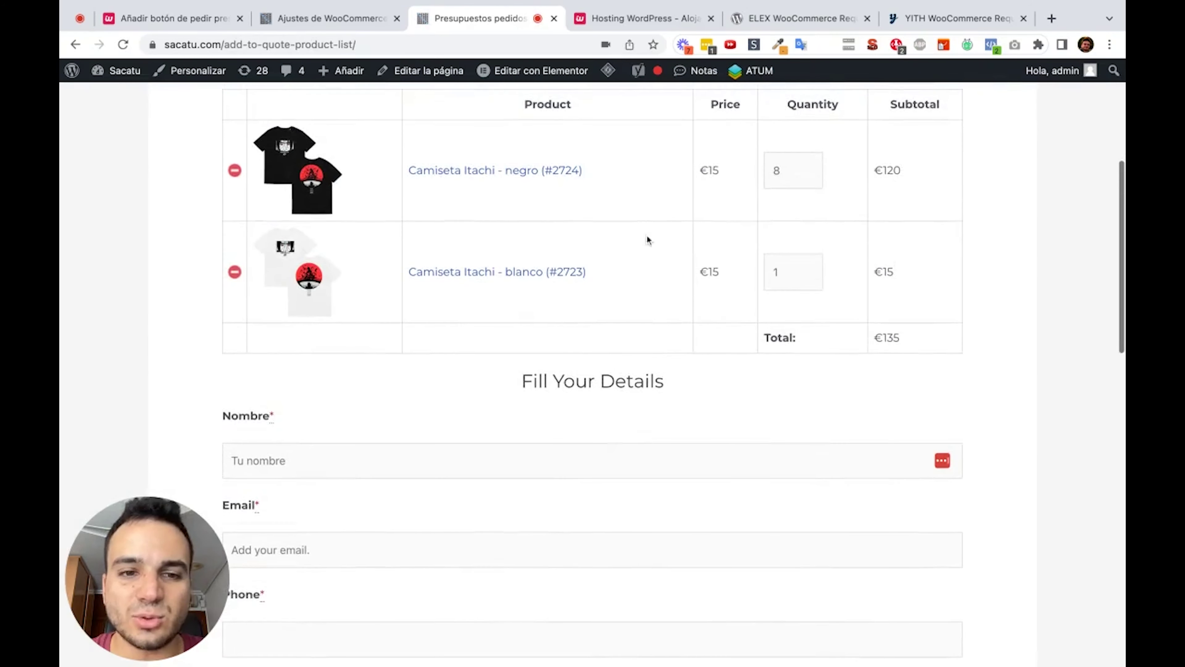
{"action": "scroll", "coordinate": [613, 321], "scroll_direction": "up", "scroll_amount": 2}
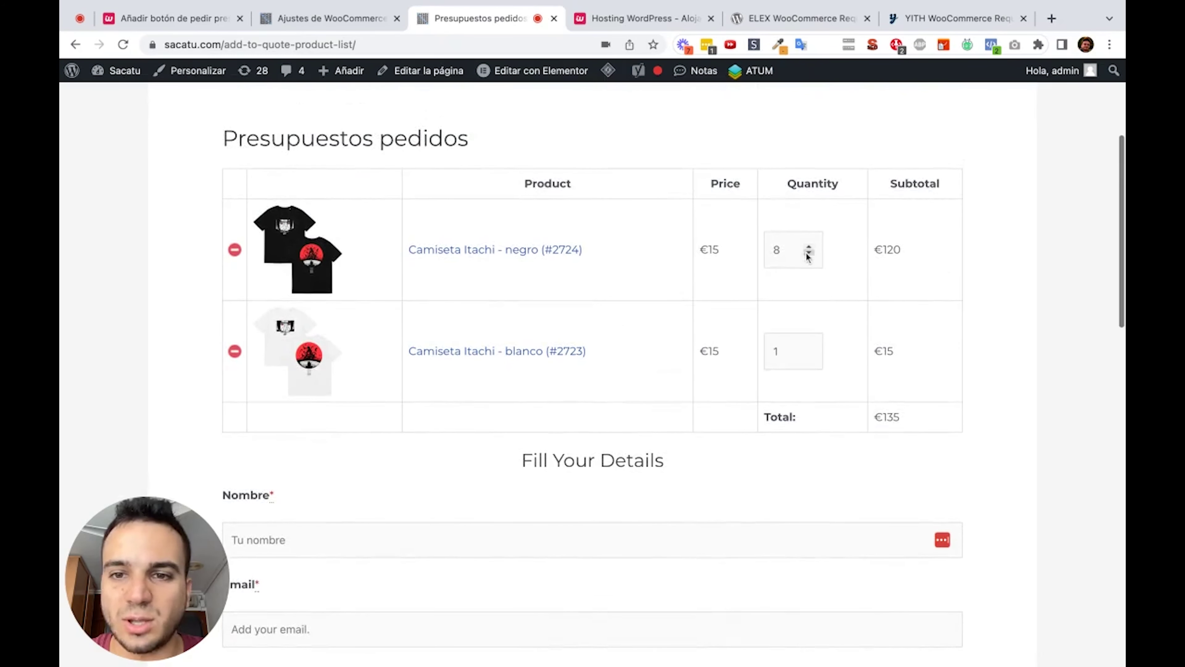
{"action": "double_click", "coordinate": [784, 249]}
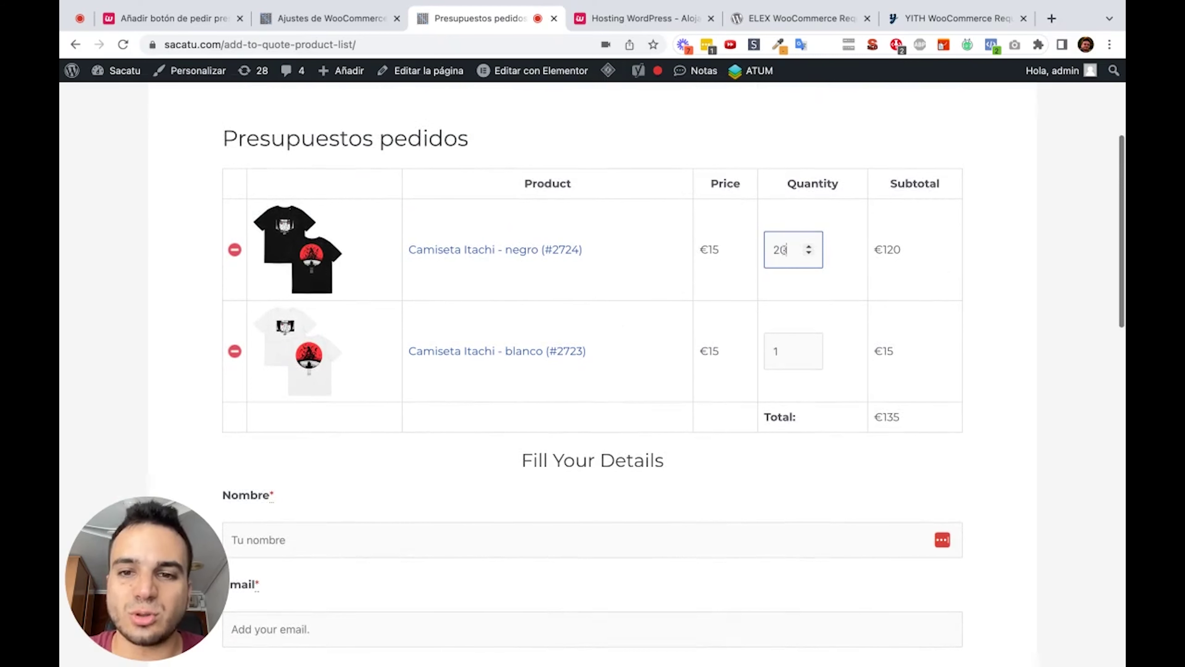
{"action": "double_click", "coordinate": [777, 364]}
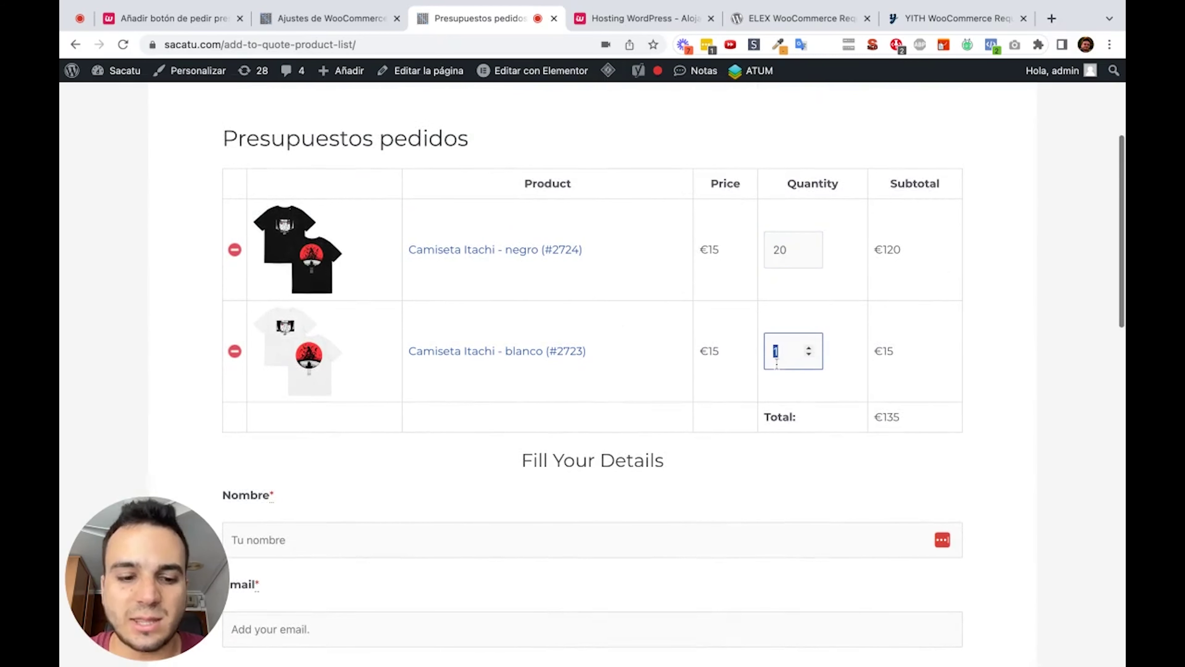
{"action": "left_click", "coordinate": [741, 433]}
Step: Examine the quote request form's fields from Nombre to Empresa and the quote list's product table
{"action": "scroll", "coordinate": [712, 468], "scroll_direction": "down", "scroll_amount": 4}
{"action": "left_click", "coordinate": [451, 349]}
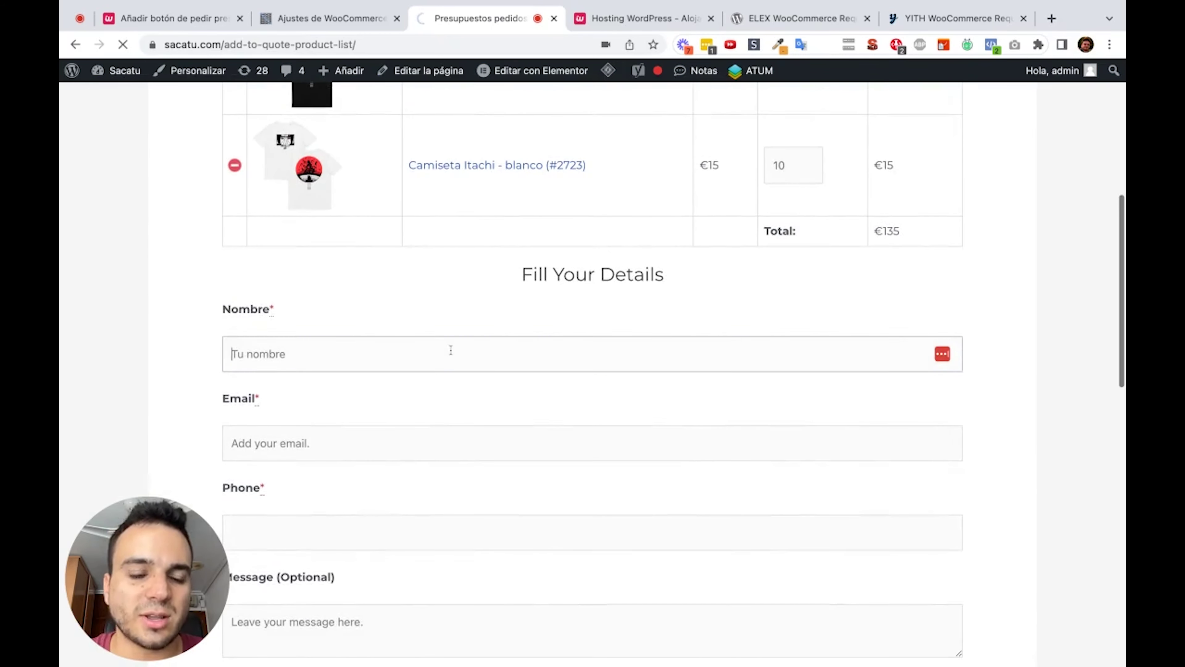
{"action": "left_click", "coordinate": [383, 454]}
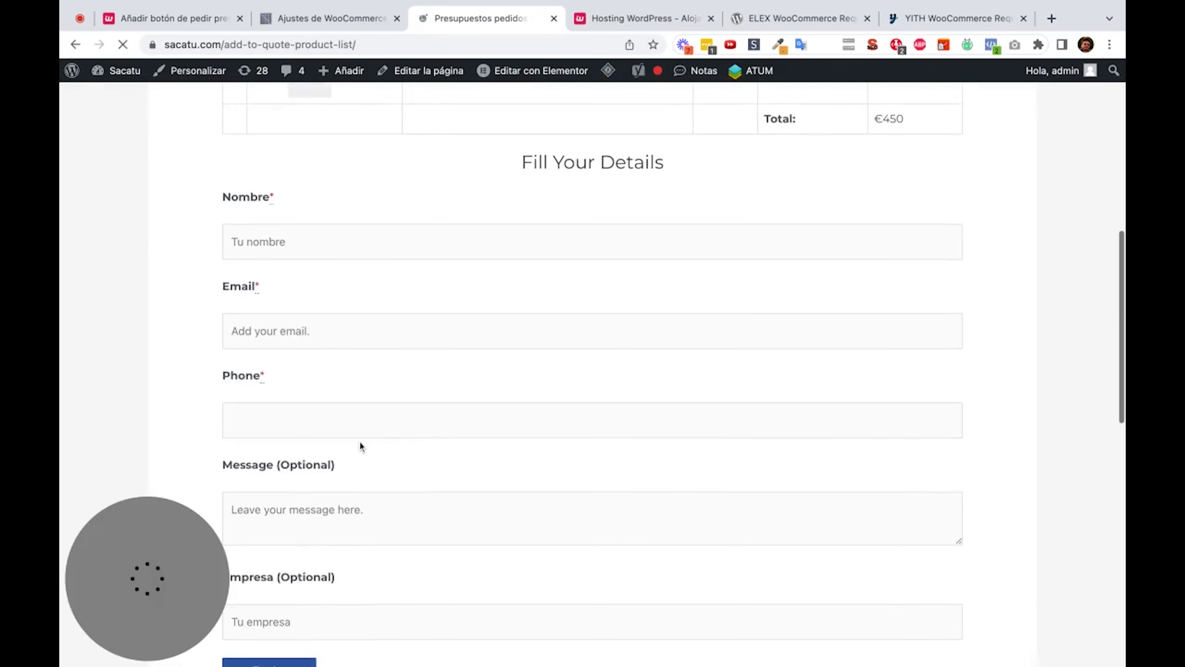
{"action": "scroll", "coordinate": [359, 446], "scroll_direction": "down", "scroll_amount": 3}
{"action": "left_click", "coordinate": [348, 494]}
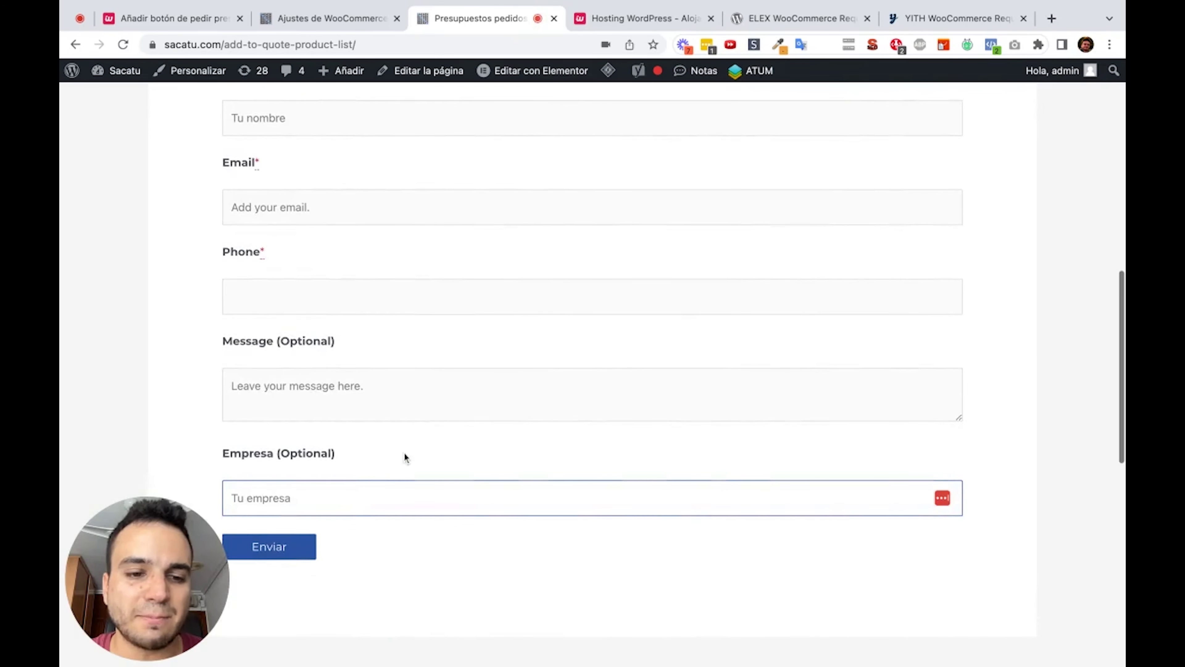
{"action": "scroll", "coordinate": [491, 414], "scroll_direction": "up", "scroll_amount": 12}
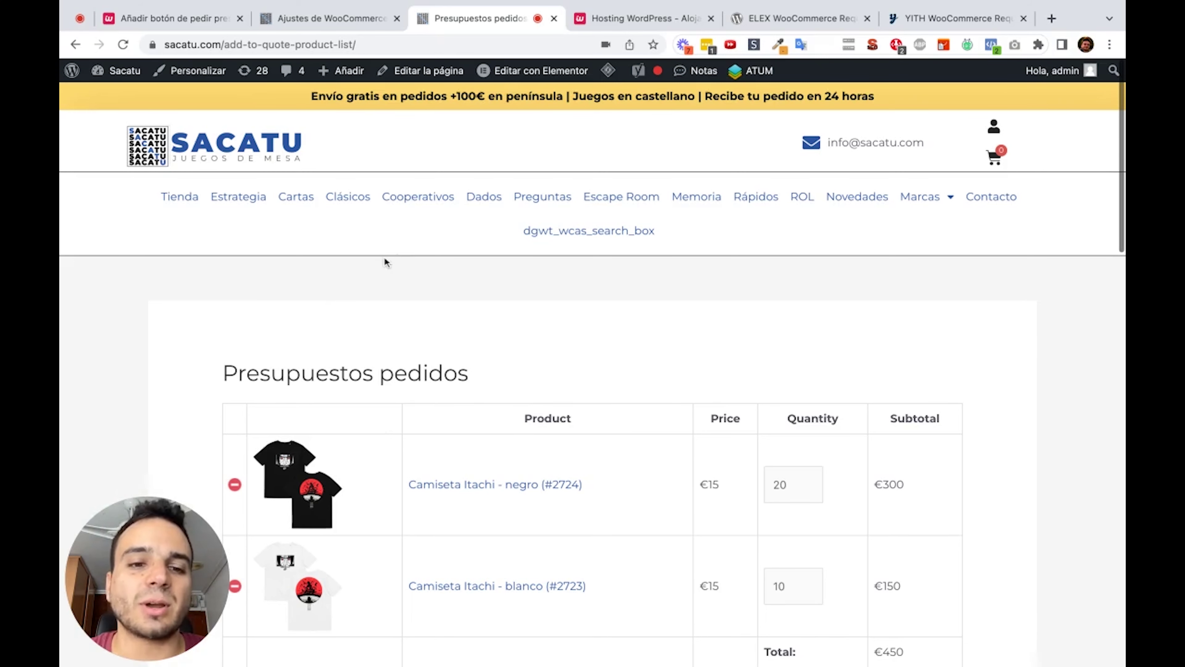
{"action": "scroll", "coordinate": [384, 259], "scroll_direction": "down", "scroll_amount": 3}
{"action": "scroll", "coordinate": [384, 259], "scroll_direction": "down", "scroll_amount": 2}
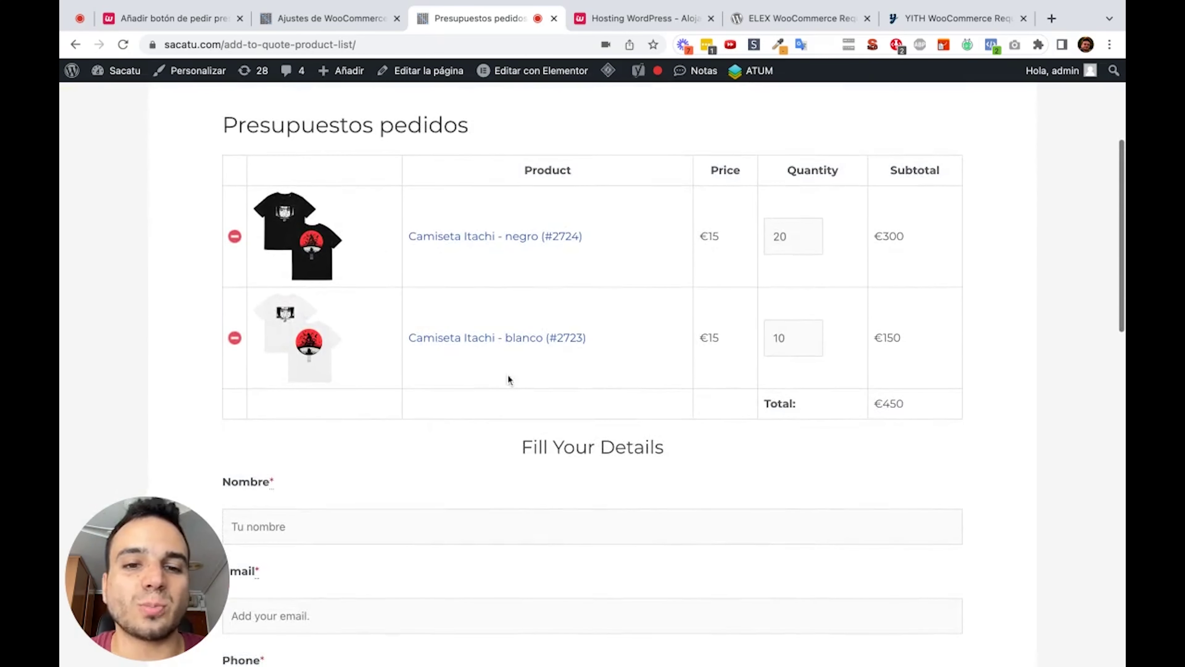
Step: Switch to the Webempresa WordPress hosting page and examine its security features, hosting plans, guarantee and included services
{"action": "scroll", "coordinate": [498, 347], "scroll_direction": "up", "scroll_amount": 2}
{"action": "scroll", "coordinate": [500, 349], "scroll_direction": "up", "scroll_amount": 1}
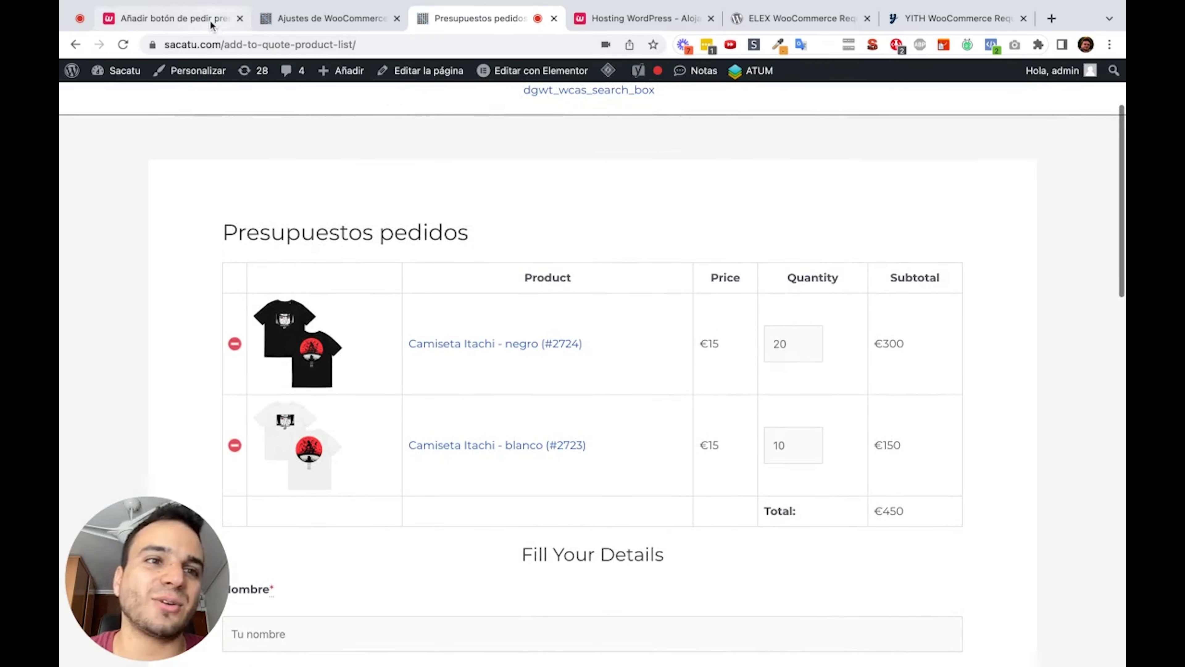
{"action": "left_click", "coordinate": [681, 19]}
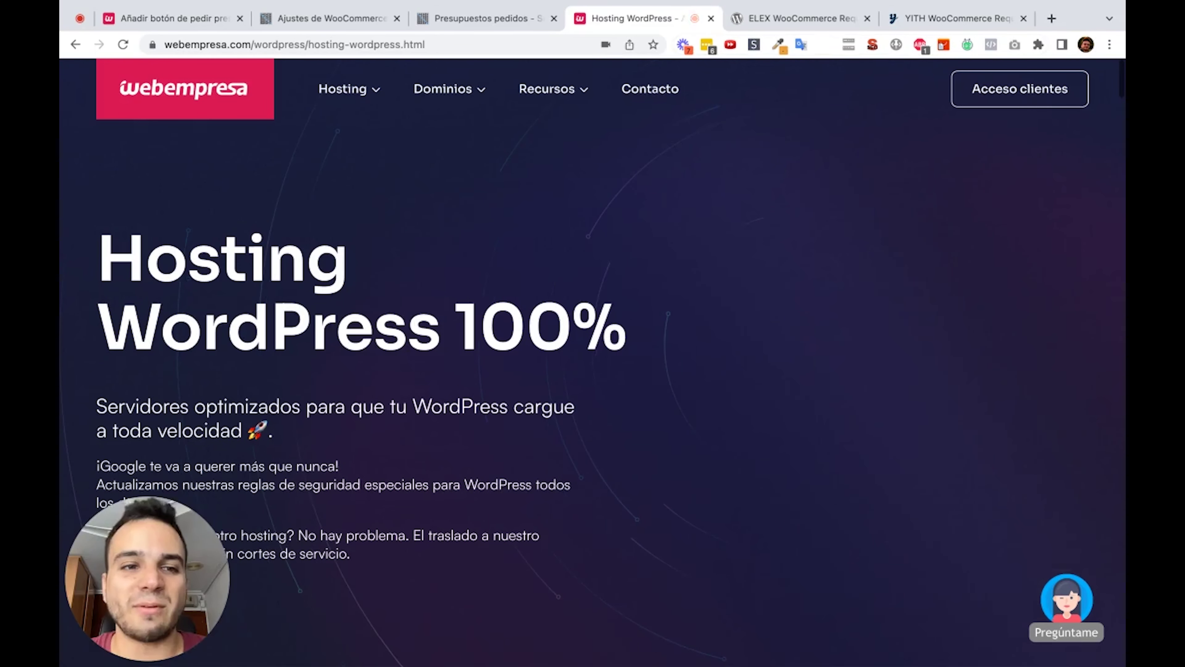
{"action": "scroll", "coordinate": [593, 350], "scroll_direction": "down", "scroll_amount": 5}
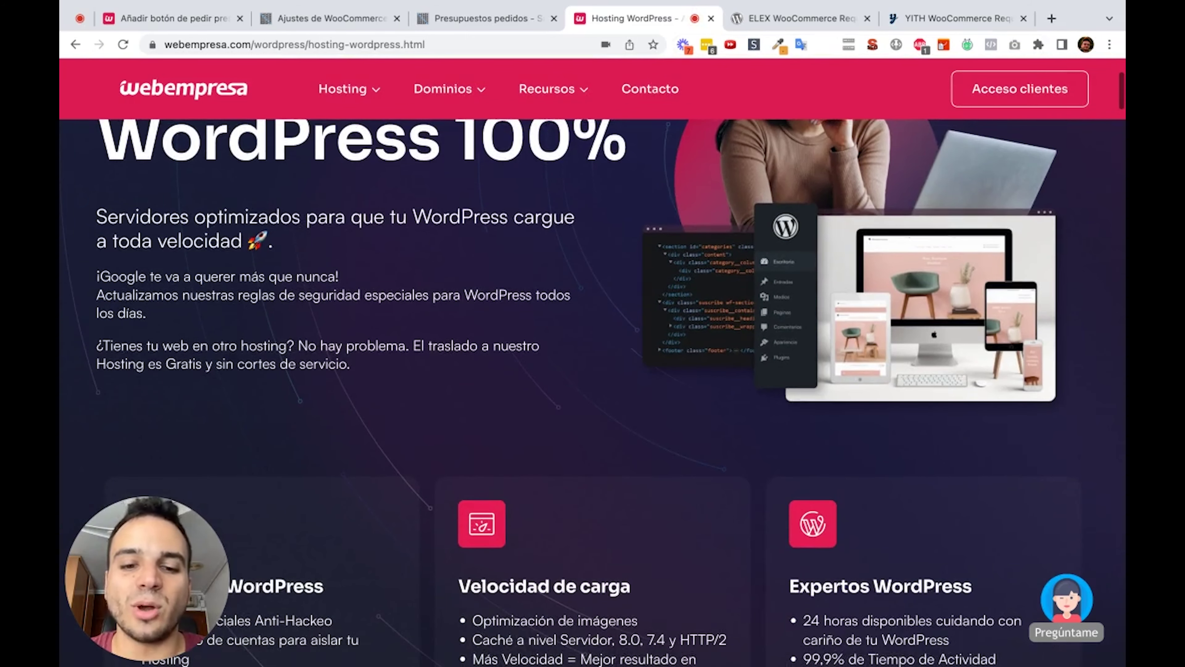
{"action": "scroll", "coordinate": [593, 393], "scroll_direction": "down", "scroll_amount": 5}
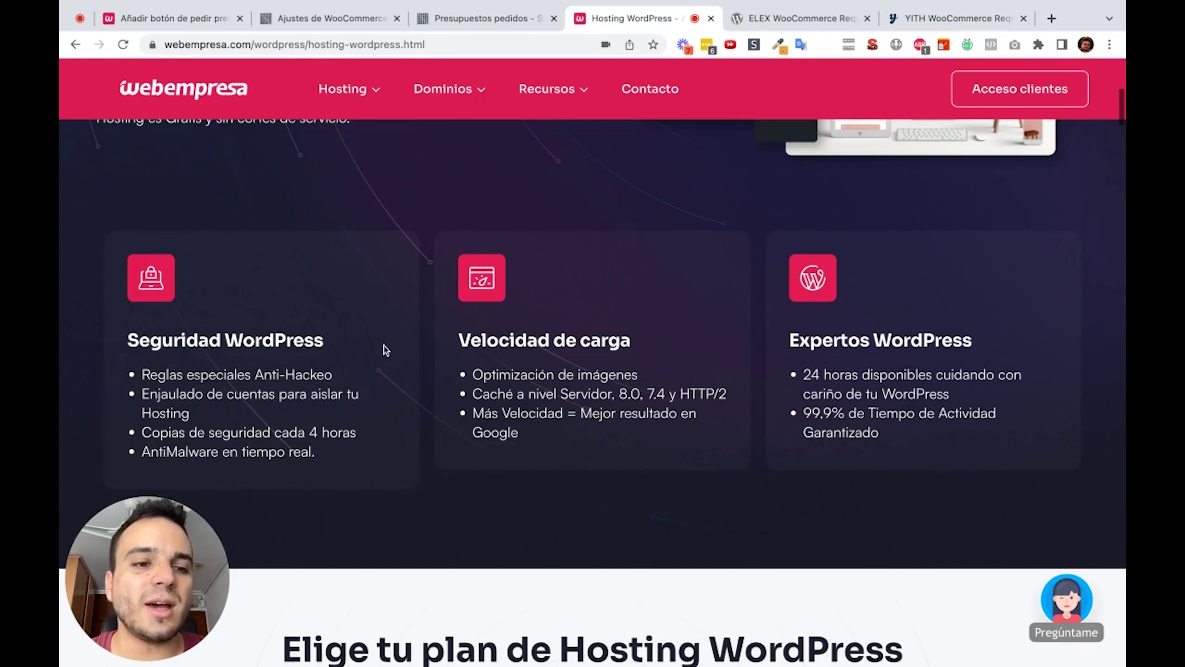
{"action": "scroll", "coordinate": [263, 346], "scroll_direction": "down", "scroll_amount": 2}
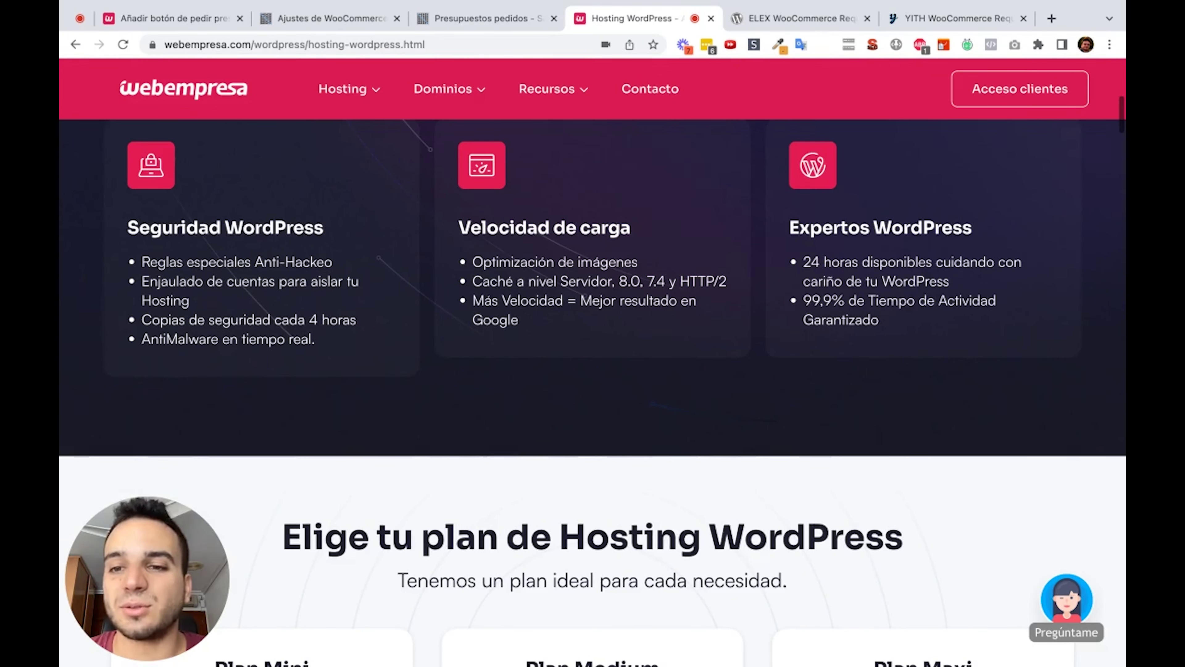
{"action": "scroll", "coordinate": [593, 392], "scroll_direction": "down", "scroll_amount": 10}
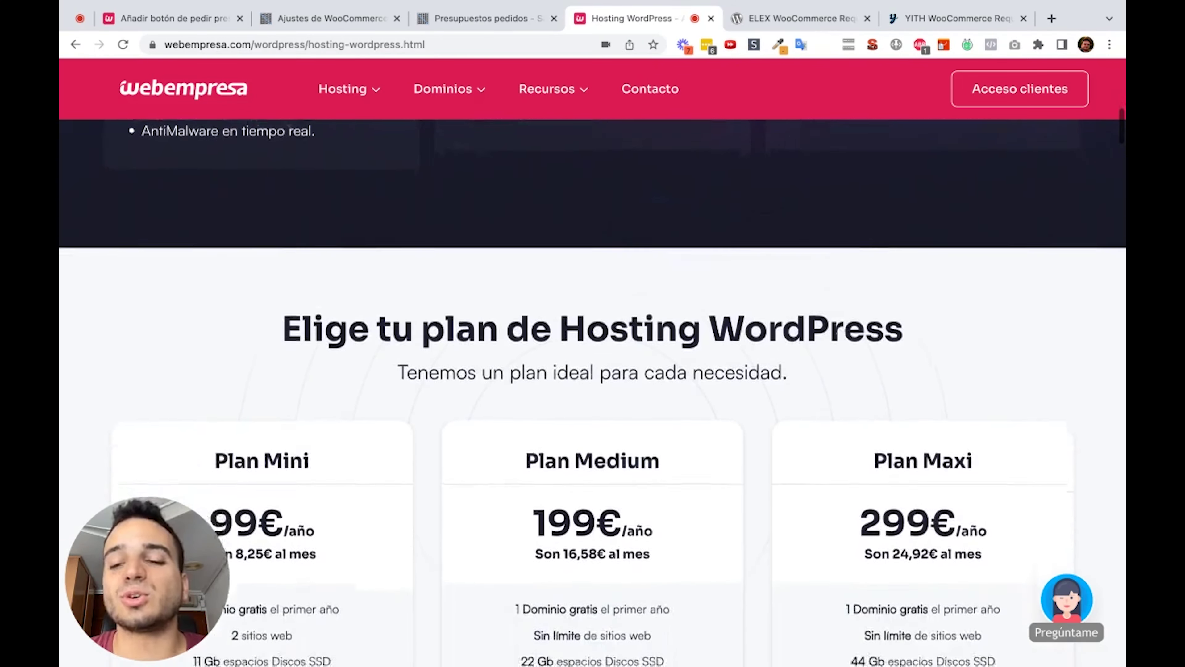
{"action": "scroll", "coordinate": [592, 392], "scroll_direction": "down", "scroll_amount": 10}
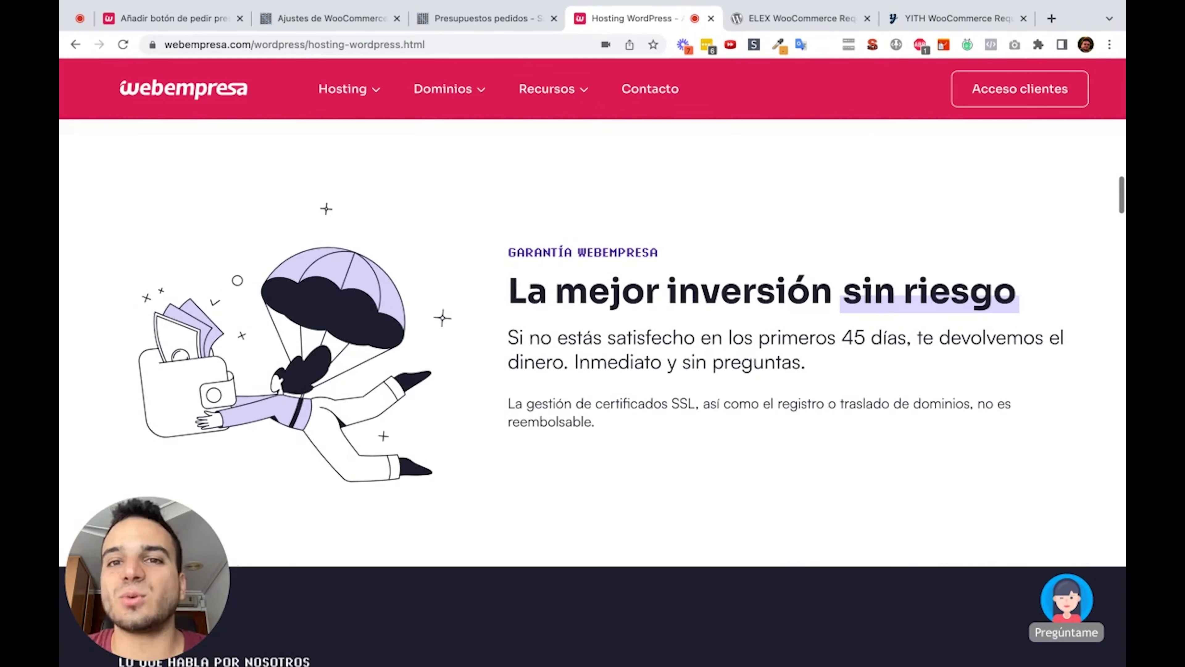
{"action": "scroll", "coordinate": [592, 392], "scroll_direction": "down", "scroll_amount": 15}
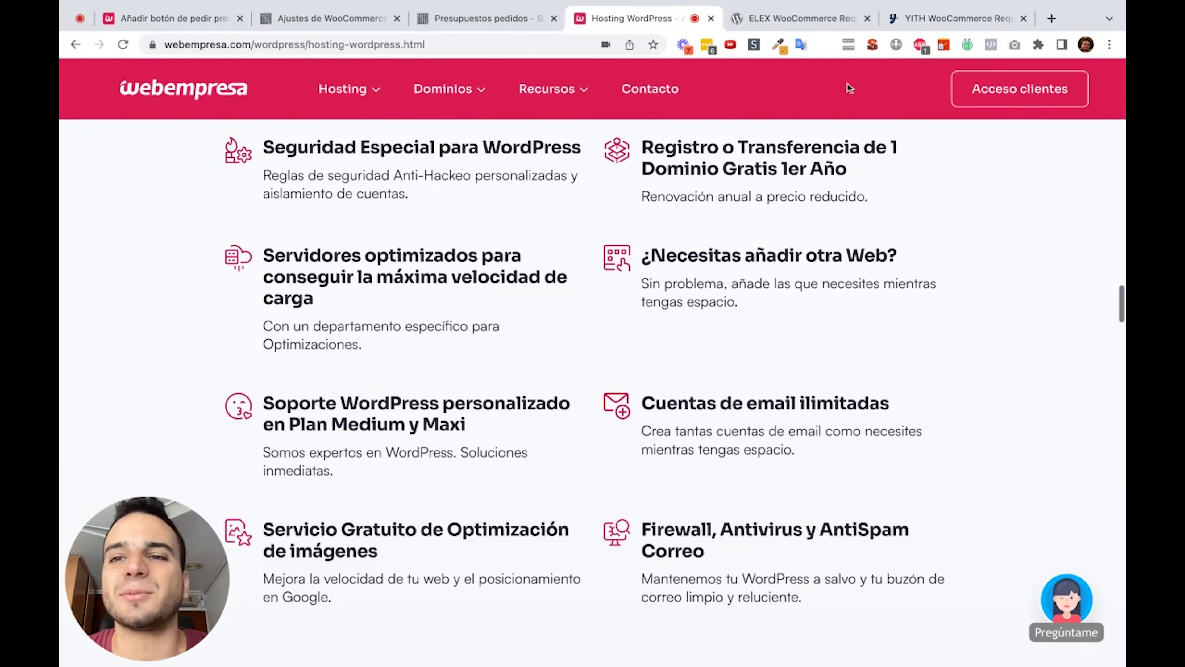
Step: Bring the YITH WooCommerce Request a Quote product page beside the first browser page and examine its description and price
{"action": "left_click_drag", "start_coordinate": [956, 18], "coordinate": [343, 28]}
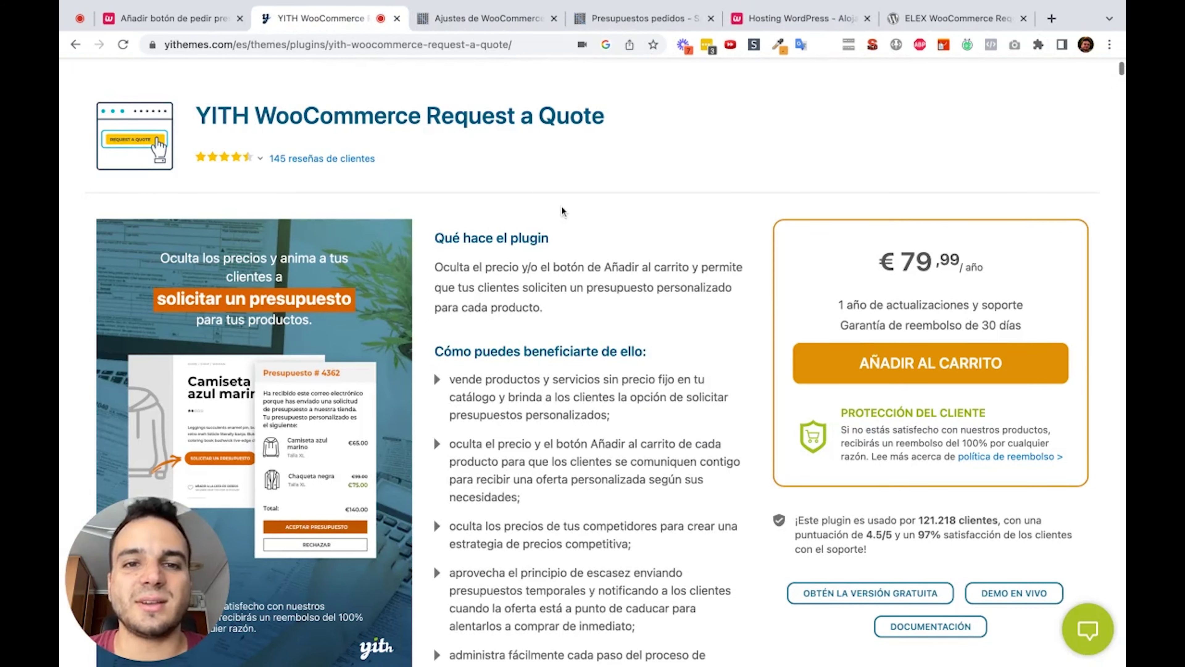
{"action": "scroll", "coordinate": [563, 210], "scroll_direction": "down", "scroll_amount": 1}
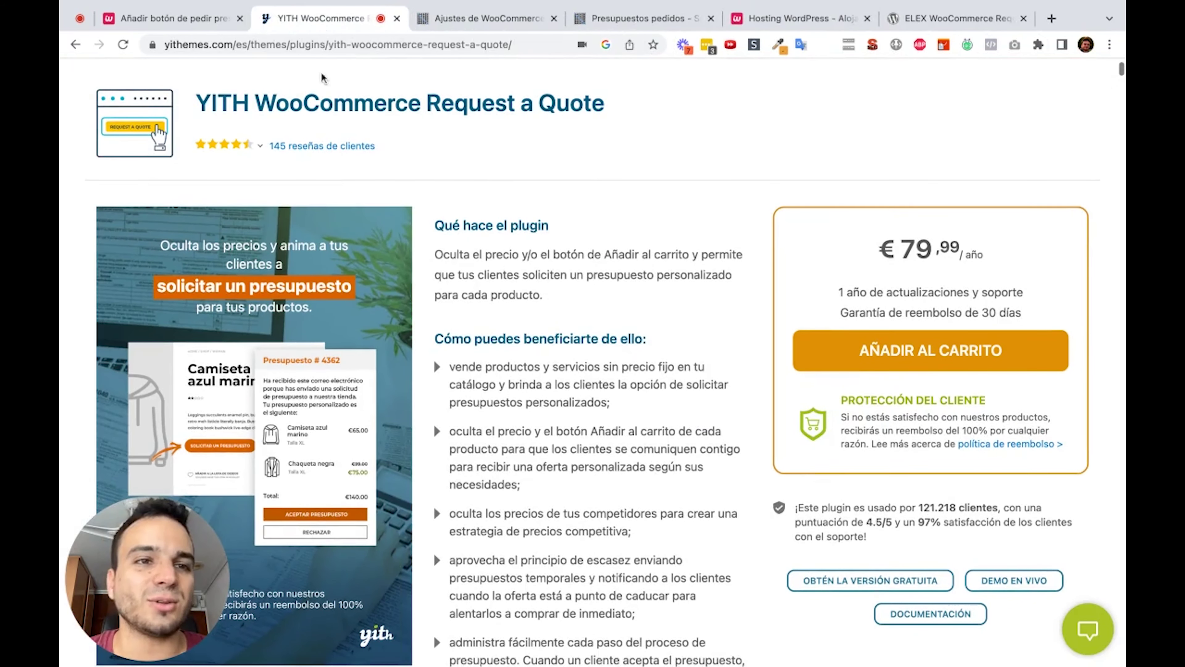
{"action": "scroll", "coordinate": [782, 368], "scroll_direction": "down", "scroll_amount": 2}
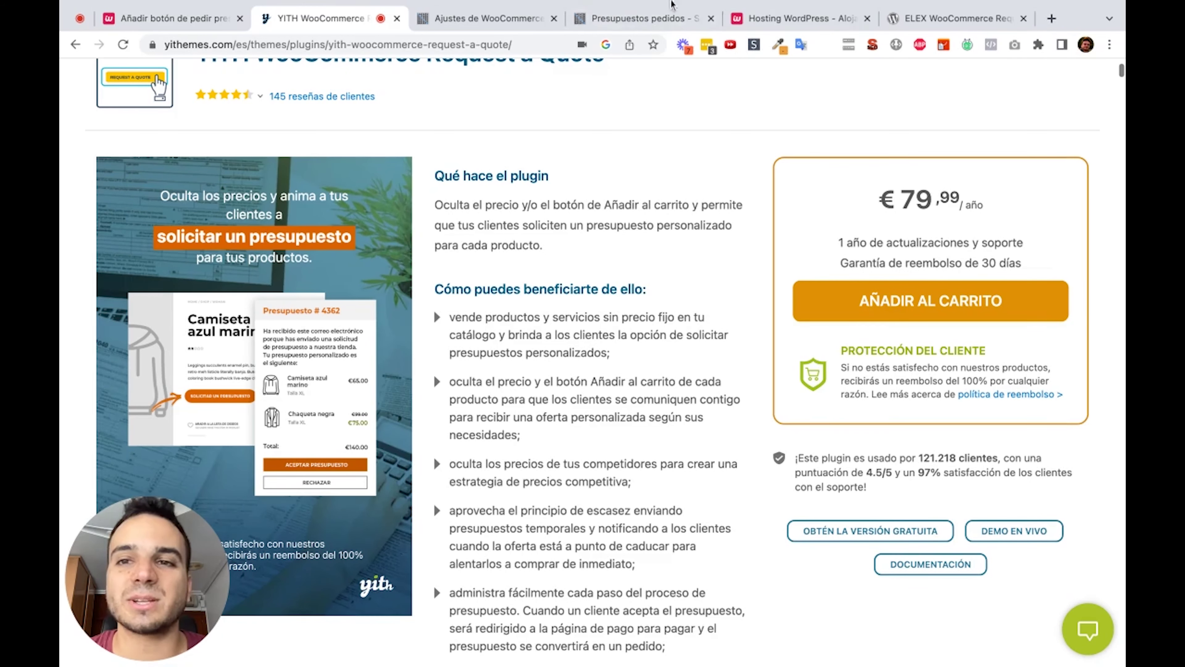
Step: Return to the store's admin, find YITH WooCommerce Request A Quote Premium among the installed plugins, and open its settings
{"action": "left_click", "coordinate": [493, 20]}
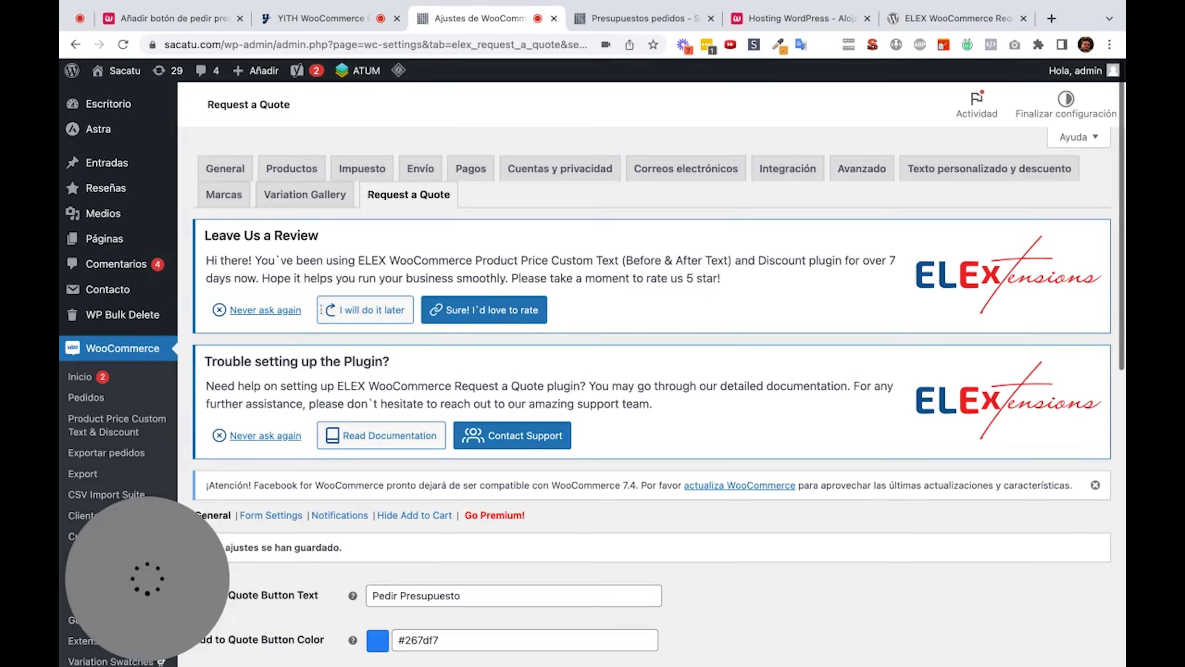
{"action": "scroll", "coordinate": [305, 354], "scroll_direction": "down", "scroll_amount": 5}
{"action": "scroll", "coordinate": [304, 348], "scroll_direction": "down", "scroll_amount": 5}
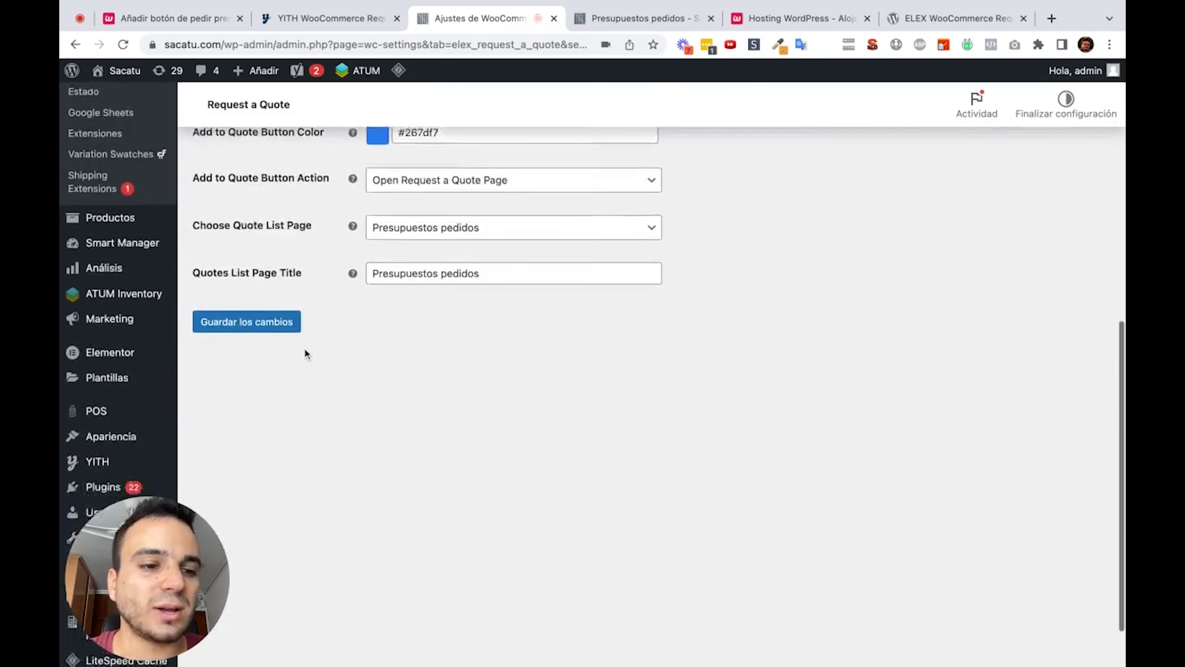
{"action": "left_click", "coordinate": [100, 484]}
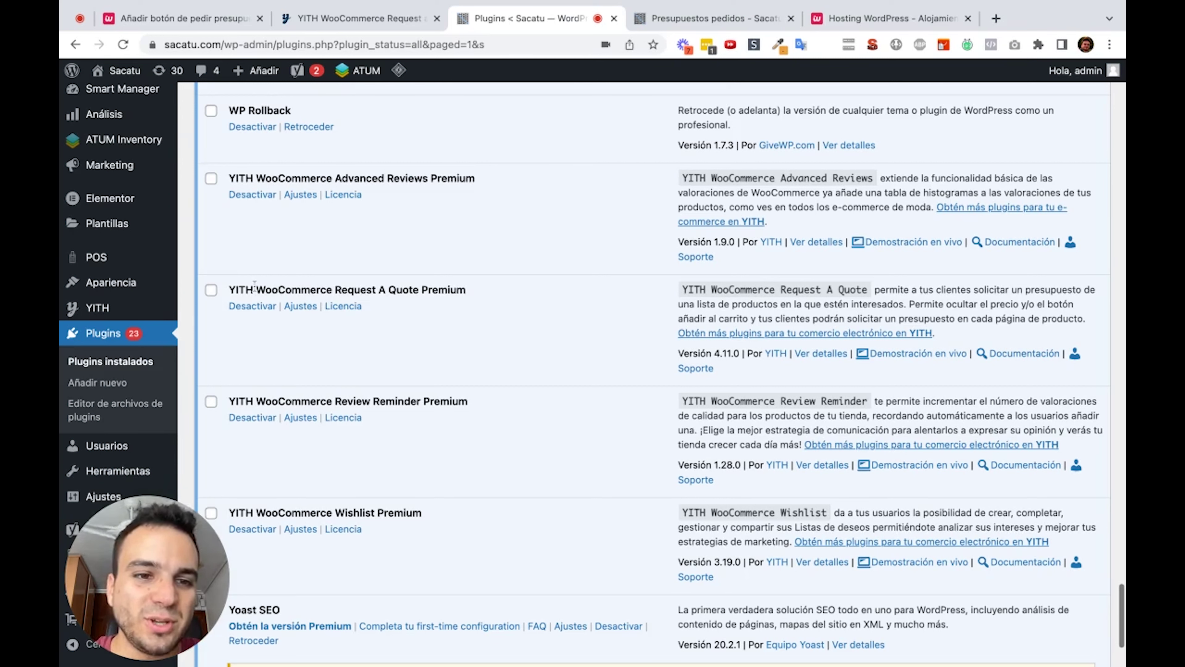
{"action": "triple_click", "coordinate": [285, 287]}
{"action": "left_click", "coordinate": [302, 306]}
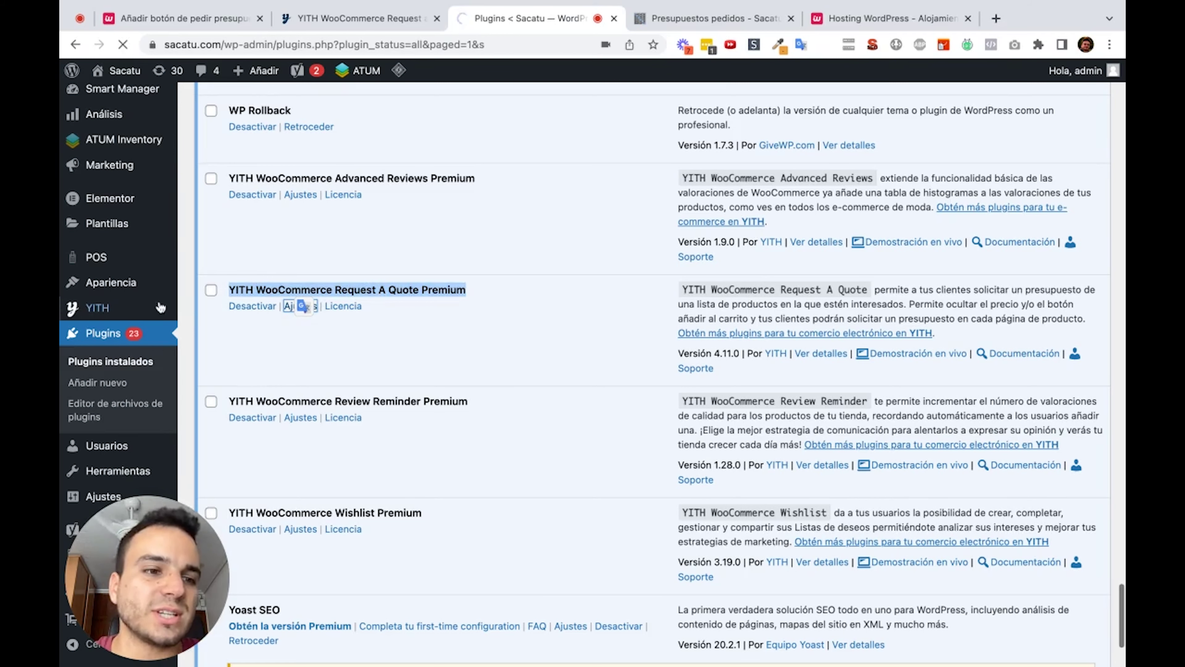
{"action": "mouse_move", "coordinate": [134, 316]}
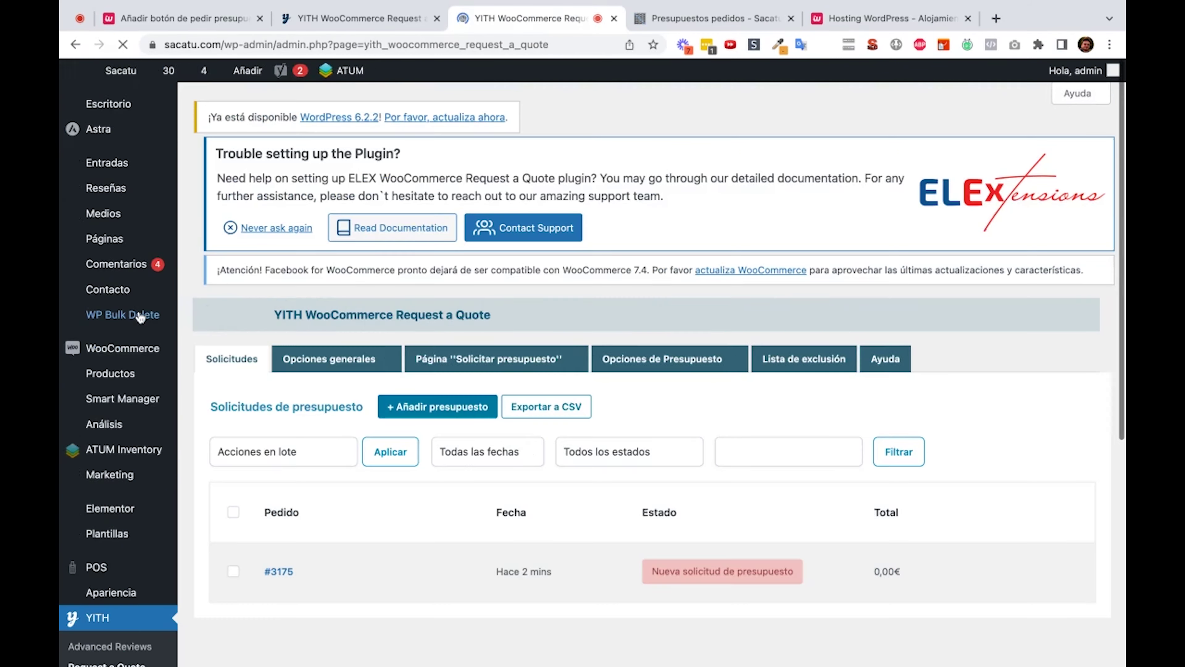
Step: Select the existing quote request in Solicitudes de presupuesto and apply Mover a la papelera to it
{"action": "scroll", "coordinate": [127, 437], "scroll_direction": "down", "scroll_amount": 5}
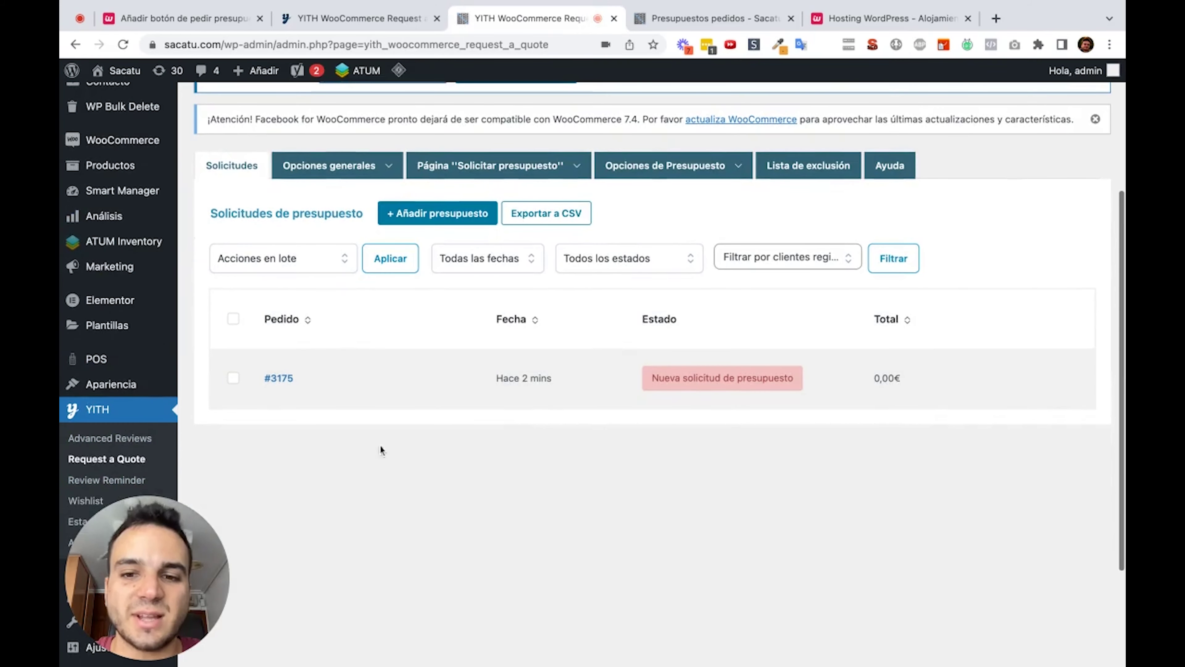
{"action": "scroll", "coordinate": [393, 448], "scroll_direction": "up", "scroll_amount": 3}
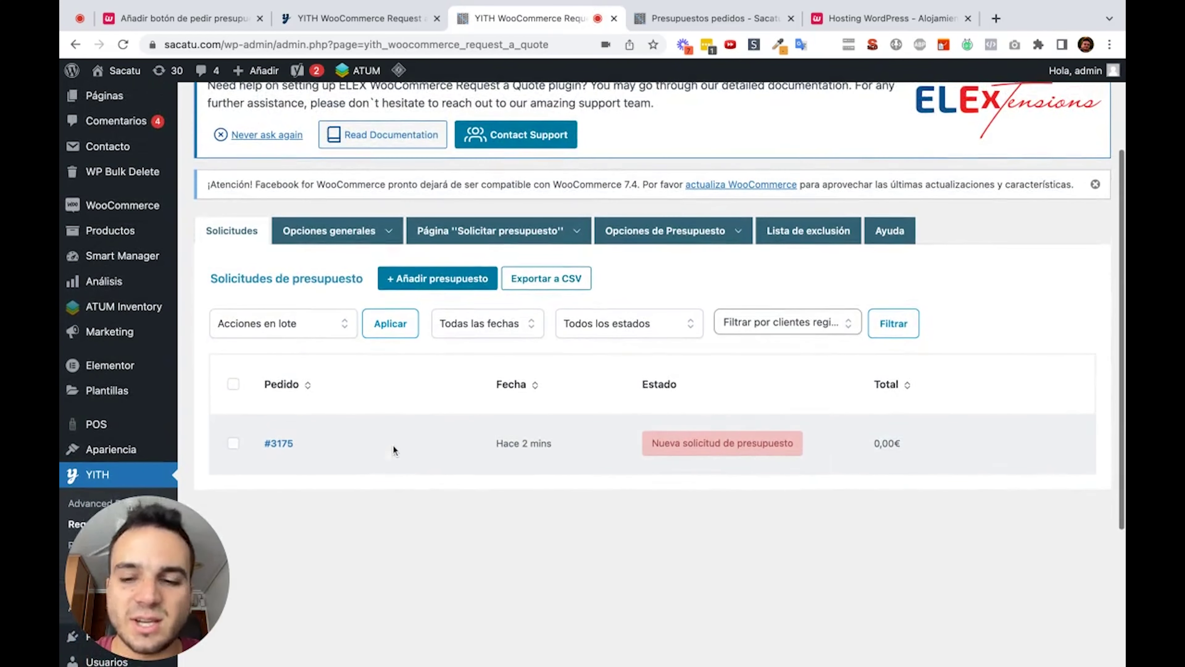
{"action": "left_click", "coordinate": [233, 442]}
{"action": "left_click", "coordinate": [298, 323]}
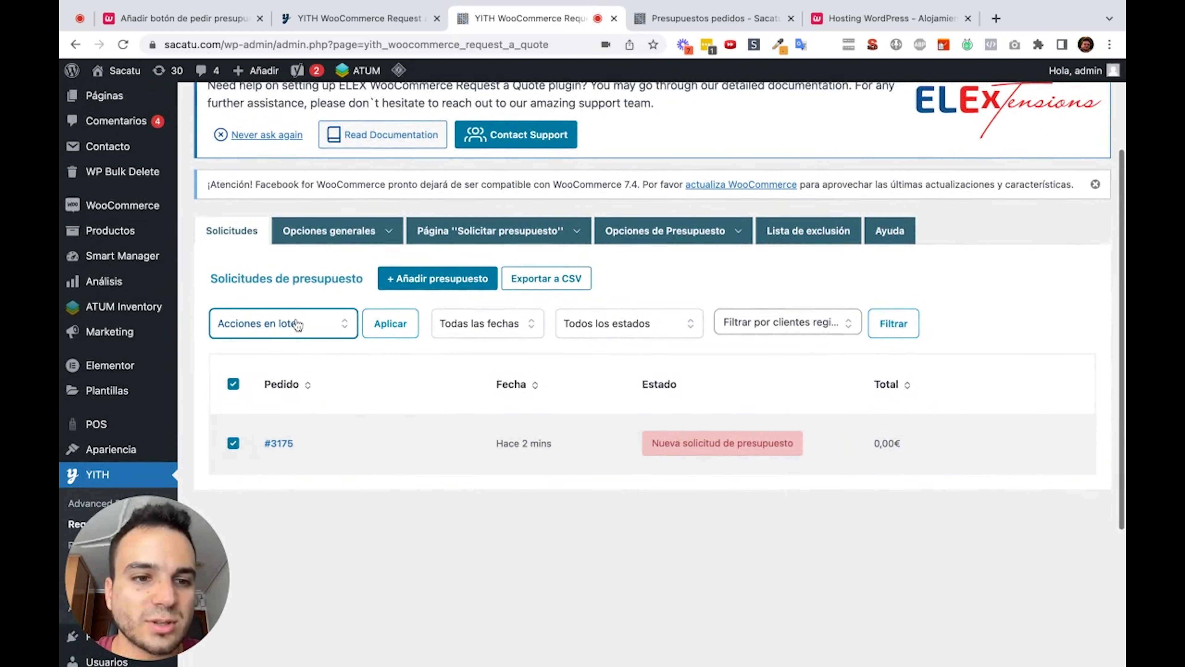
{"action": "left_click", "coordinate": [299, 341]}
{"action": "left_click", "coordinate": [388, 333]}
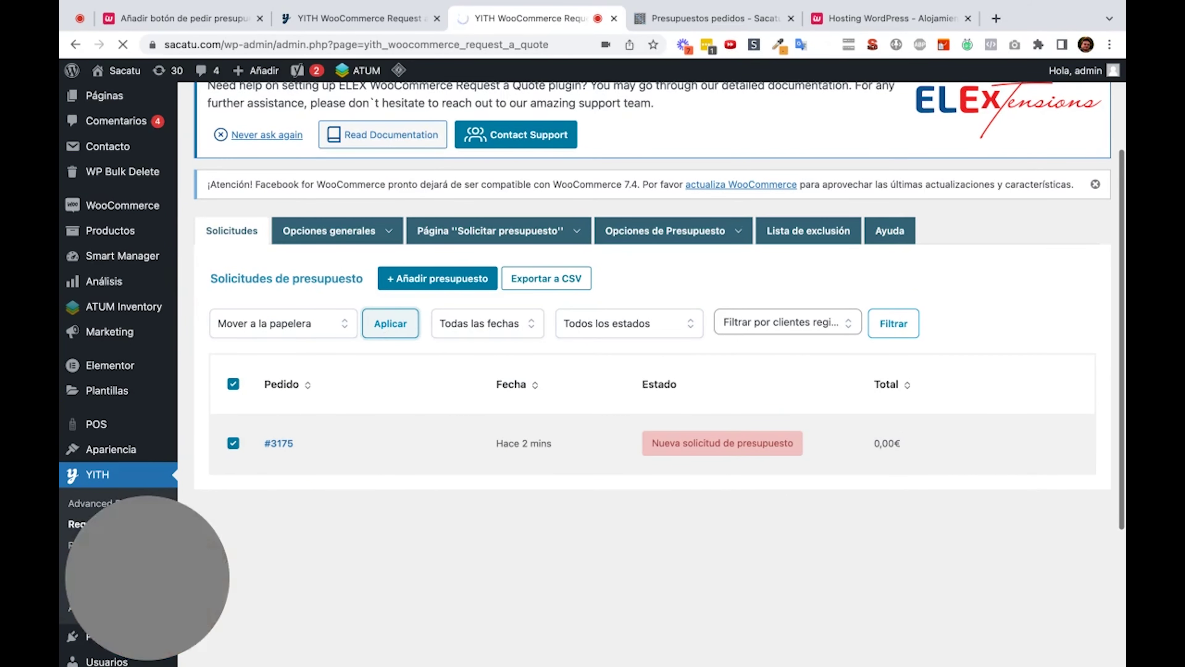
Step: Open the YITH plugin's Opciones generales and examine who and which products get the "Añadir al presupuesto" button
{"action": "scroll", "coordinate": [504, 371], "scroll_direction": "down", "scroll_amount": 5}
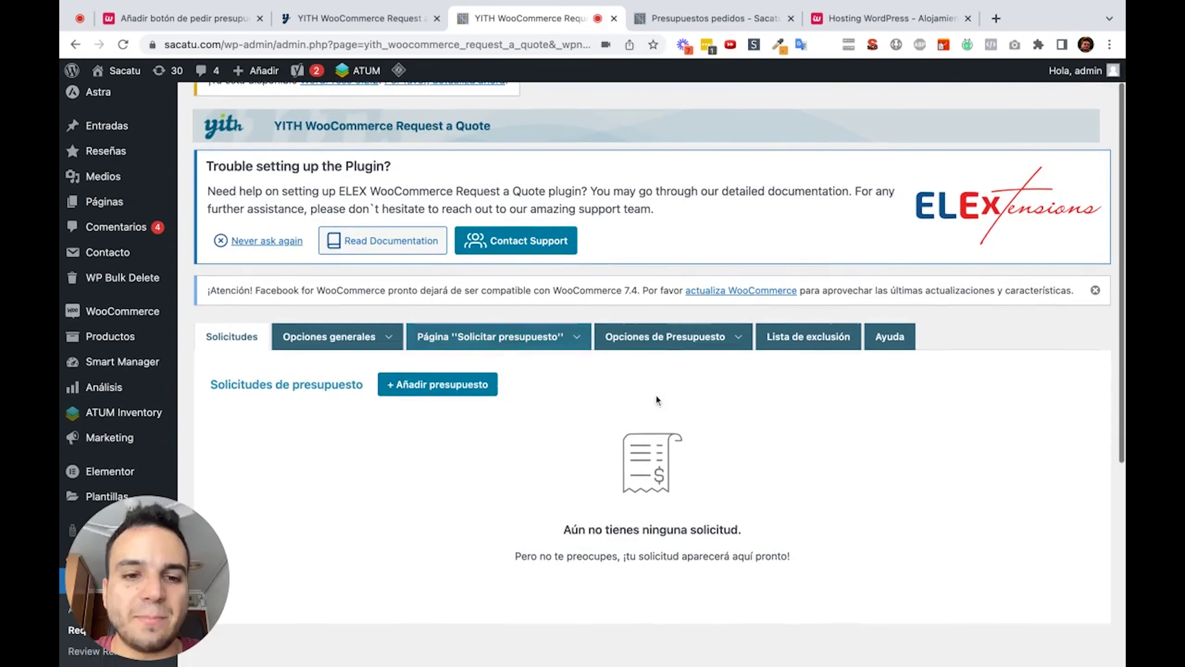
{"action": "scroll", "coordinate": [655, 394], "scroll_direction": "down", "scroll_amount": 2}
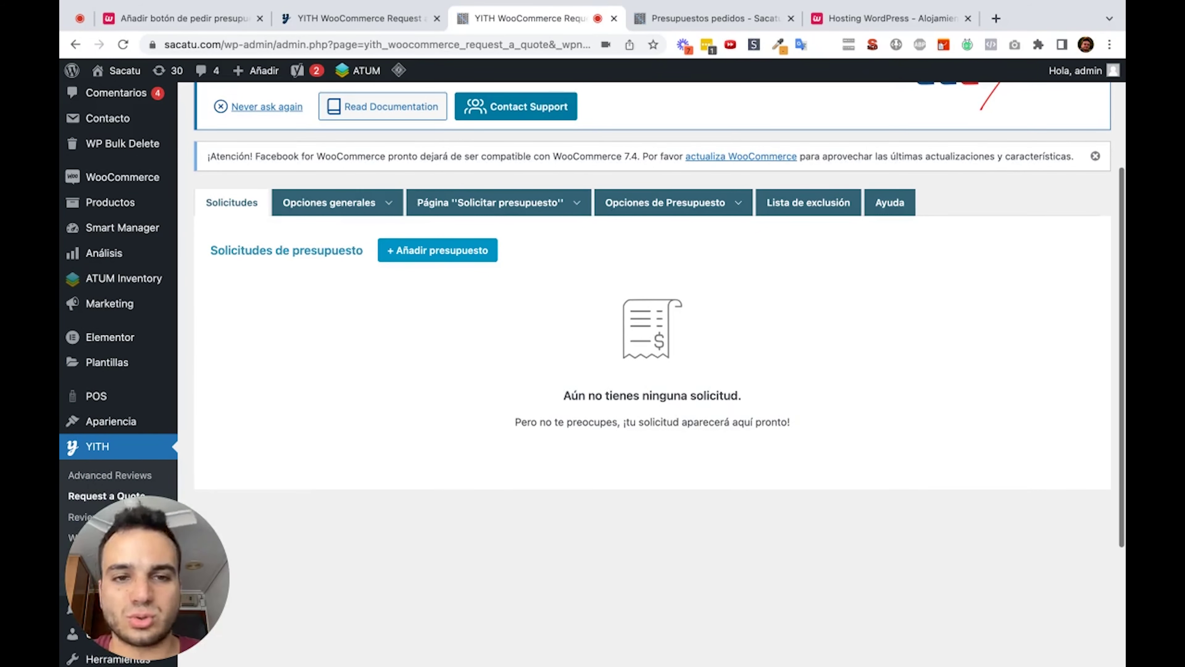
{"action": "mouse_move", "coordinate": [388, 206]}
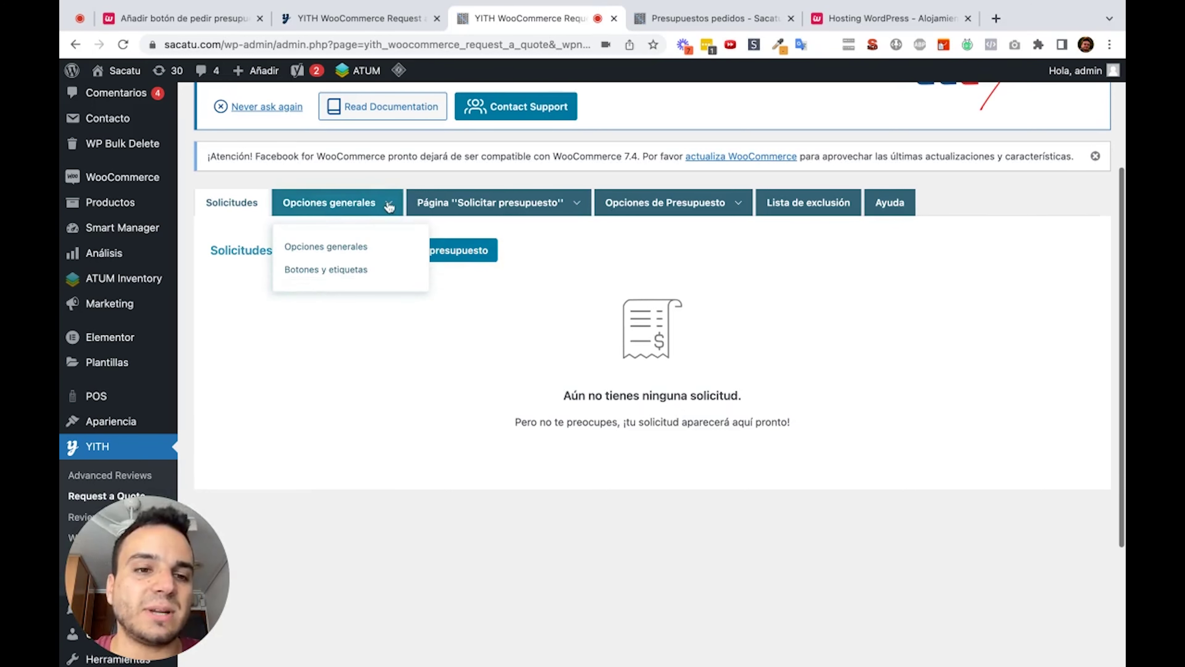
{"action": "left_click", "coordinate": [362, 249]}
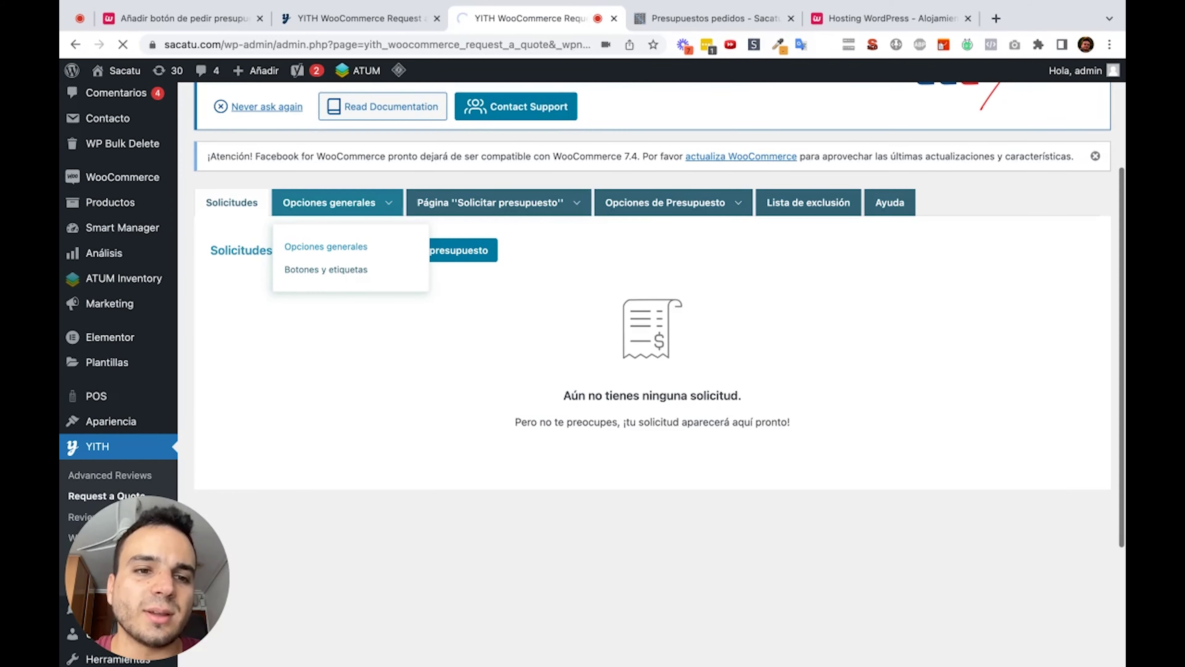
{"action": "scroll", "coordinate": [419, 463], "scroll_direction": "down", "scroll_amount": 5}
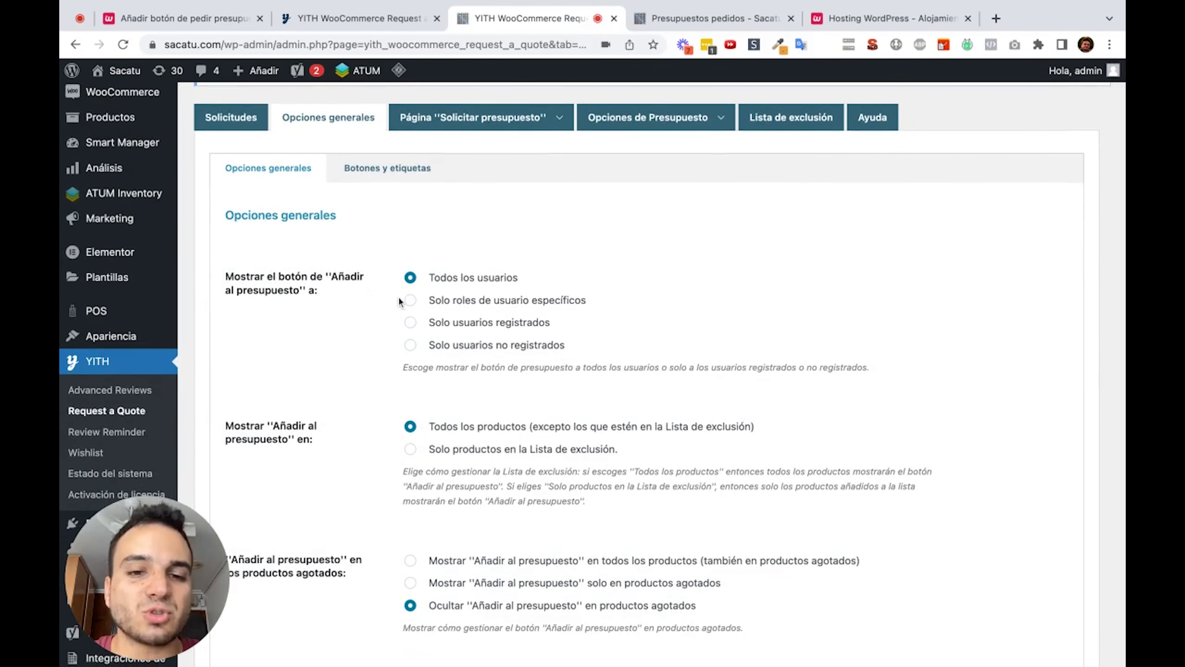
{"action": "scroll", "coordinate": [399, 299], "scroll_direction": "down", "scroll_amount": 3}
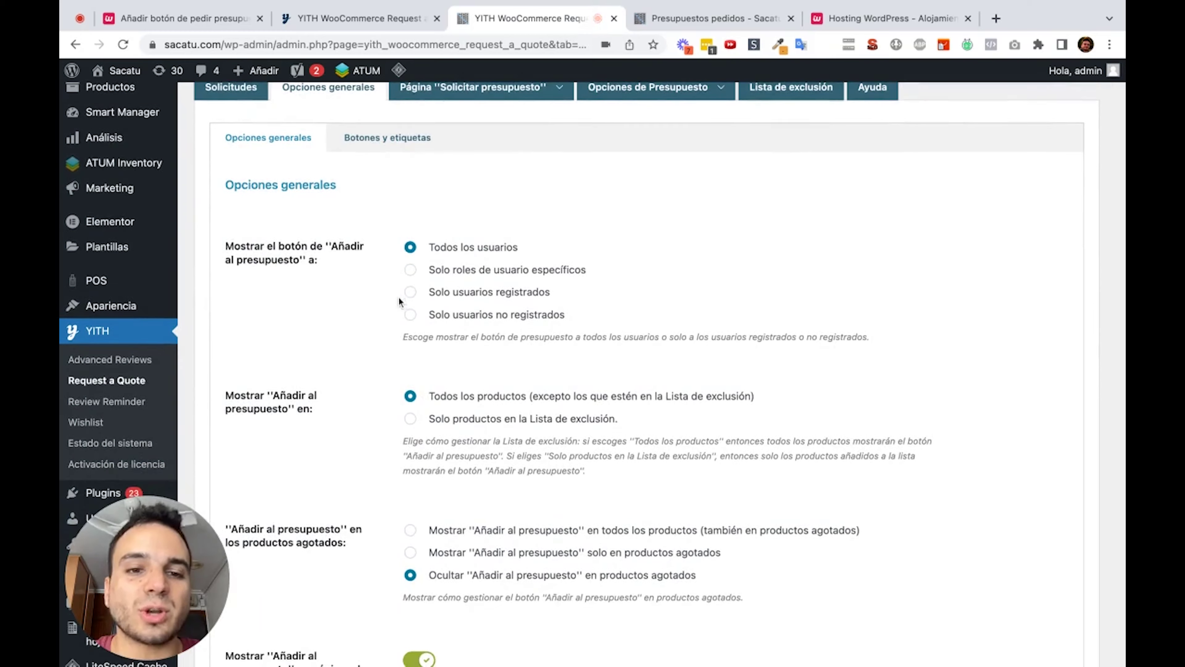
Step: Try showing the "Añadir al presupuesto" button to Solo roles de usuario específicos and switch back to Todos los usuarios
{"action": "left_click", "coordinate": [410, 270]}
{"action": "scroll", "coordinate": [488, 306], "scroll_direction": "down", "scroll_amount": 2}
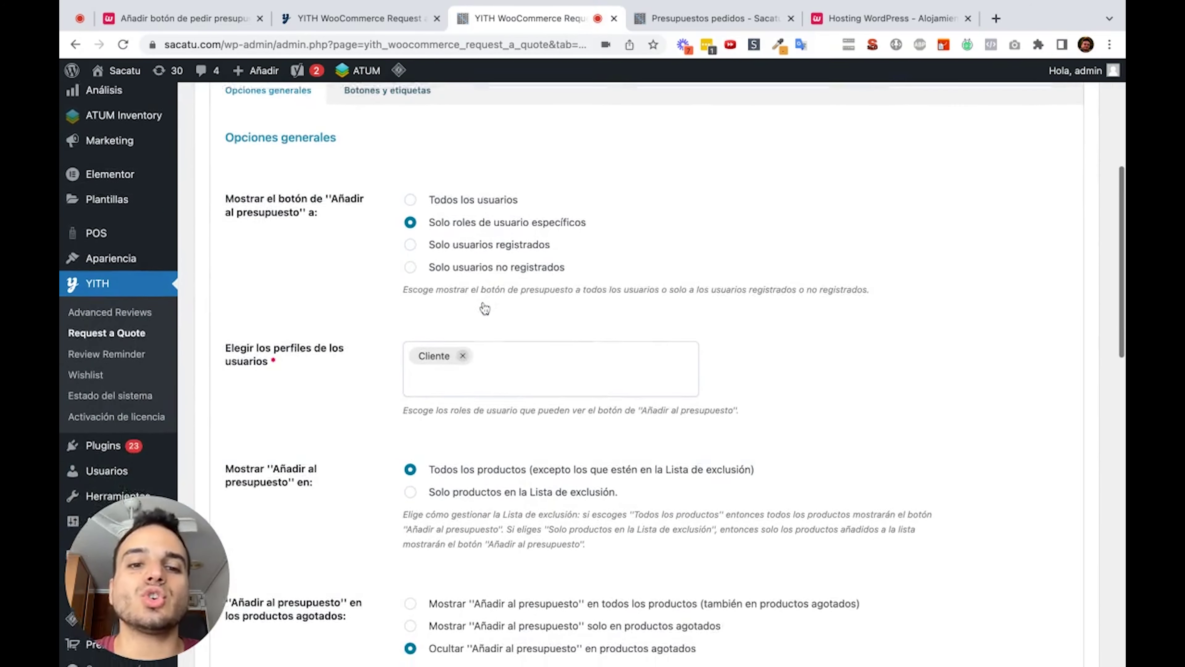
{"action": "scroll", "coordinate": [485, 308], "scroll_direction": "down", "scroll_amount": 1}
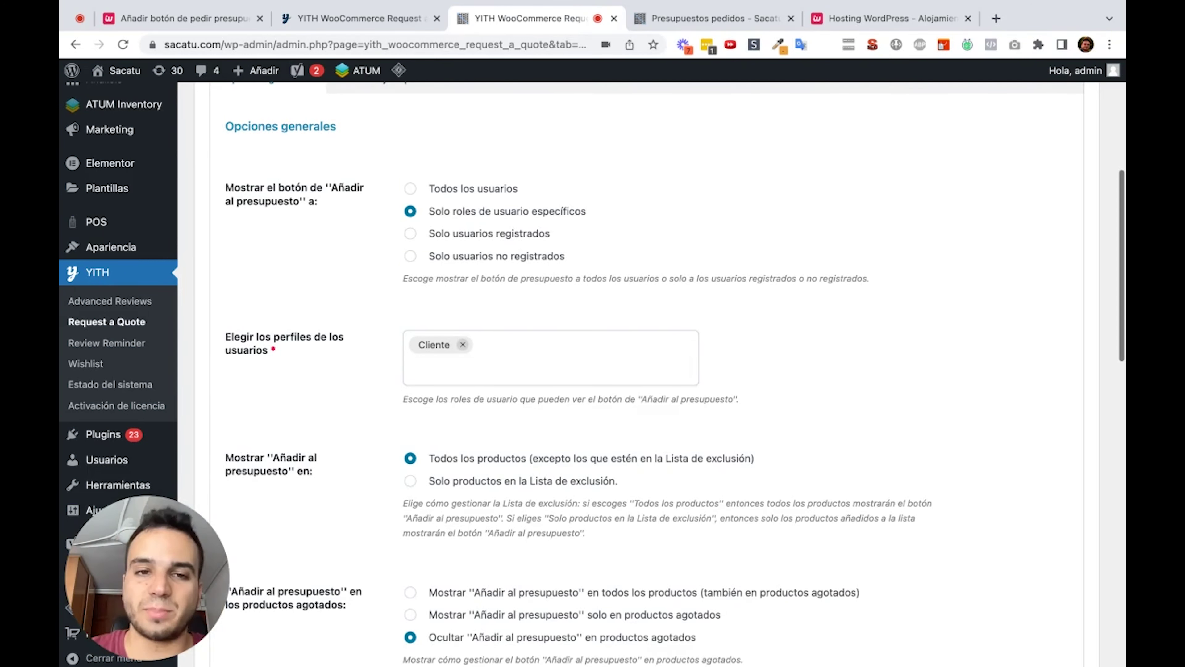
{"action": "left_click", "coordinate": [451, 189]}
Step: Try limiting the "Añadir al presupuesto" button to products in the Lista de exclusión and switch back to Todos los productos
{"action": "scroll", "coordinate": [461, 226], "scroll_direction": "down", "scroll_amount": 2}
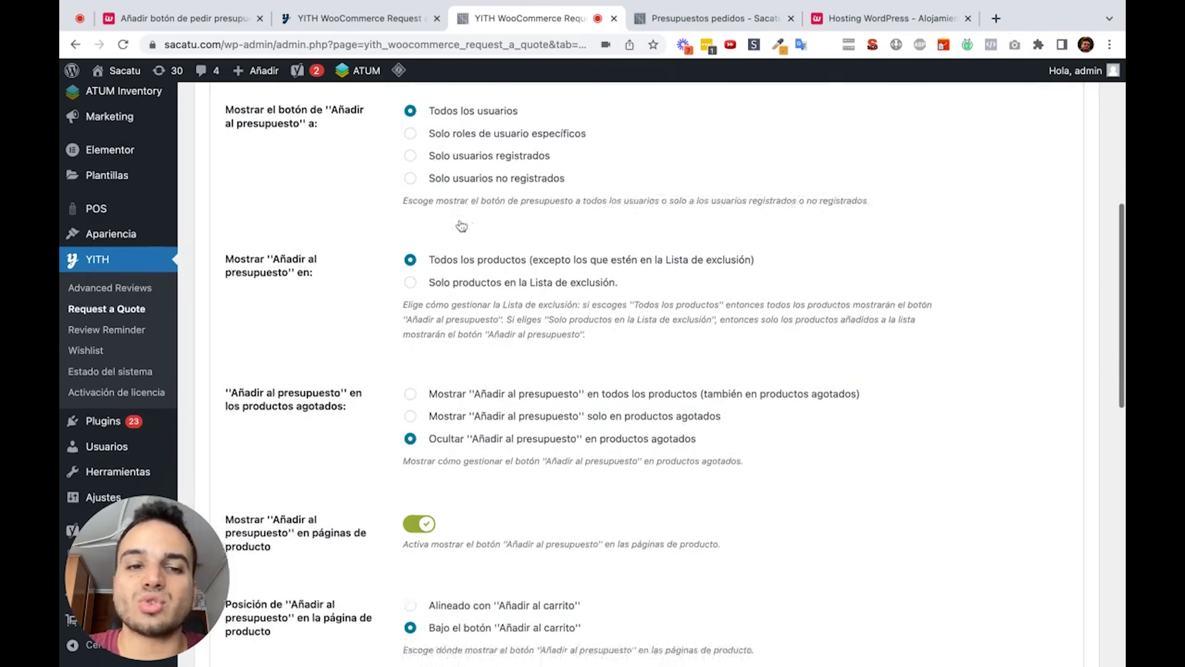
{"action": "scroll", "coordinate": [504, 215], "scroll_direction": "down", "scroll_amount": 1}
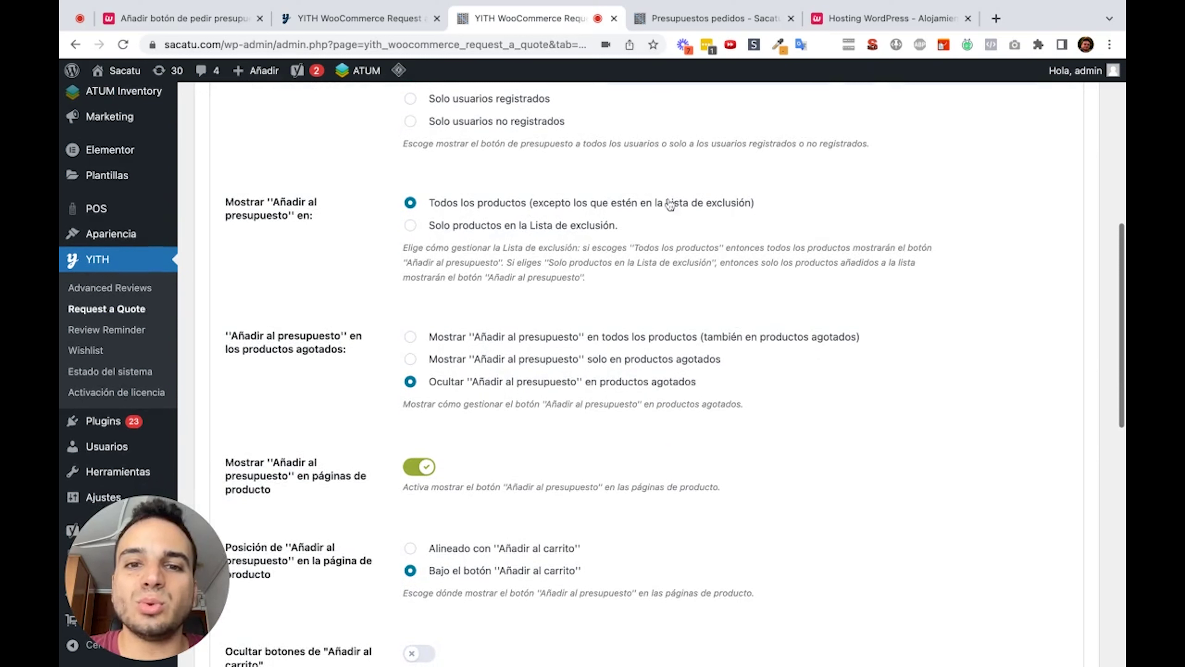
{"action": "left_click", "coordinate": [552, 228]}
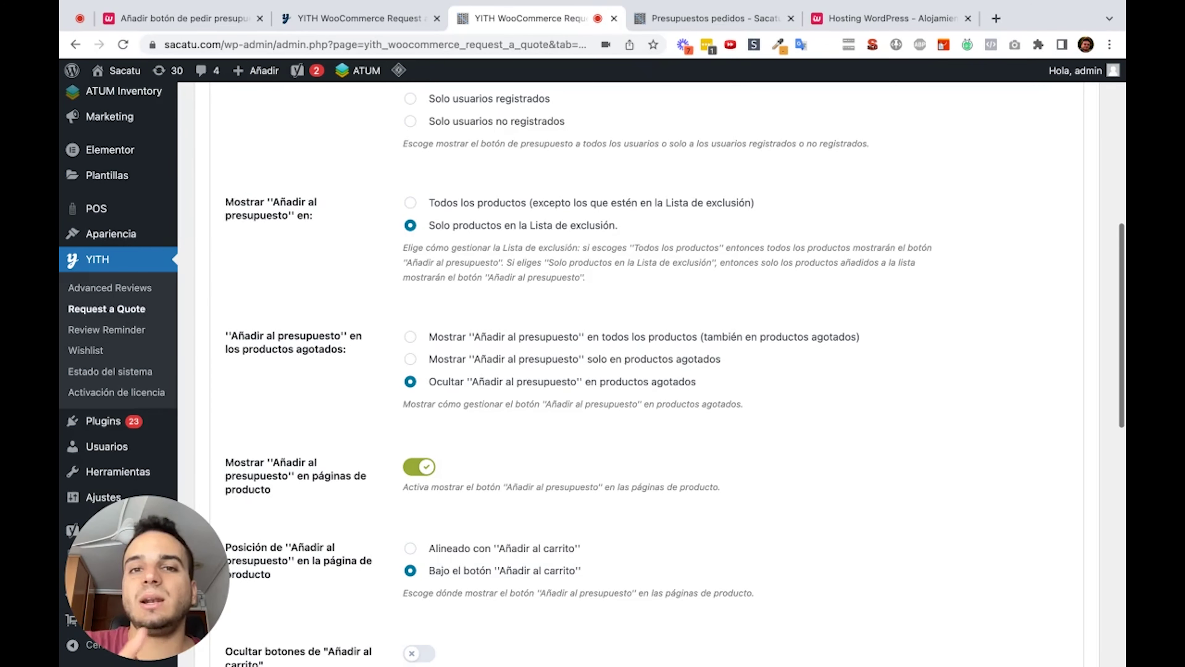
{"action": "left_click", "coordinate": [507, 207]}
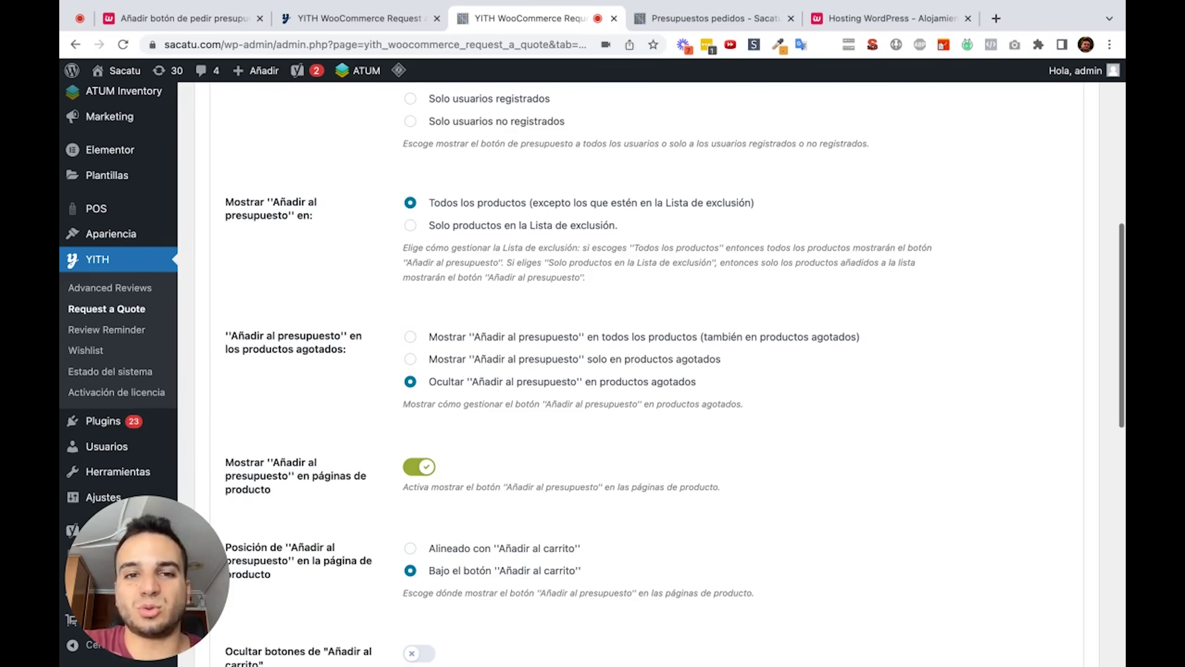
Step: Set "Mostrar Añadir al presupuesto en" to Solo productos en la Lista de exclusión and review the out-of-stock products setting
{"action": "scroll", "coordinate": [364, 206], "scroll_direction": "down", "scroll_amount": 3}
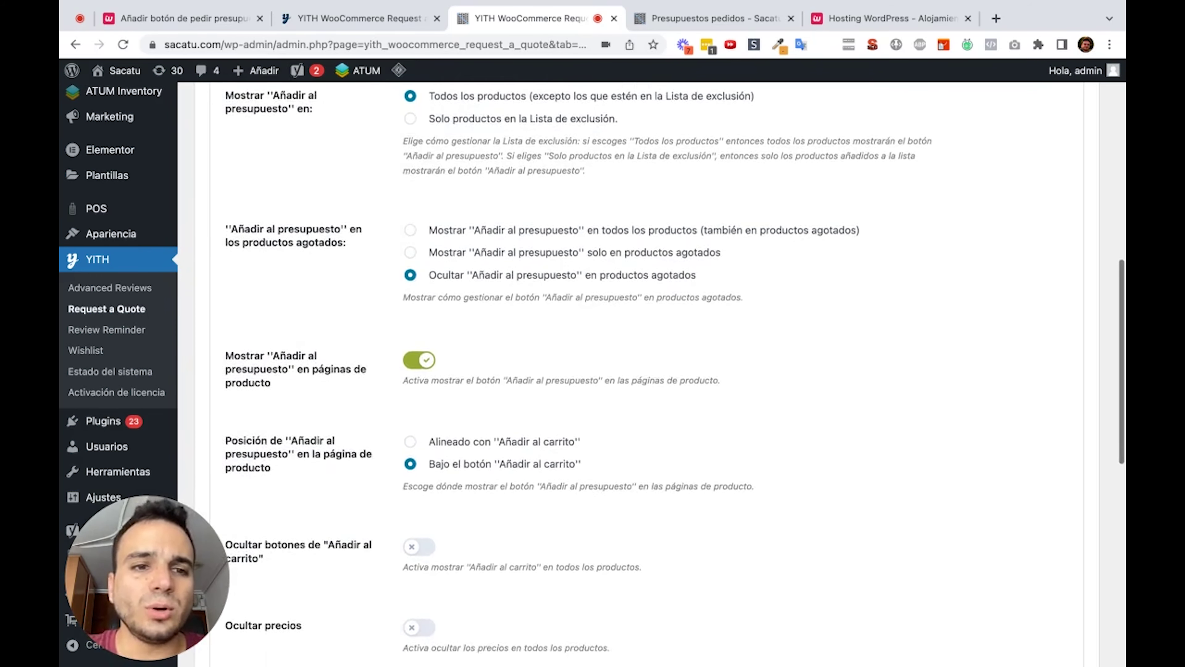
{"action": "left_click", "coordinate": [412, 121]}
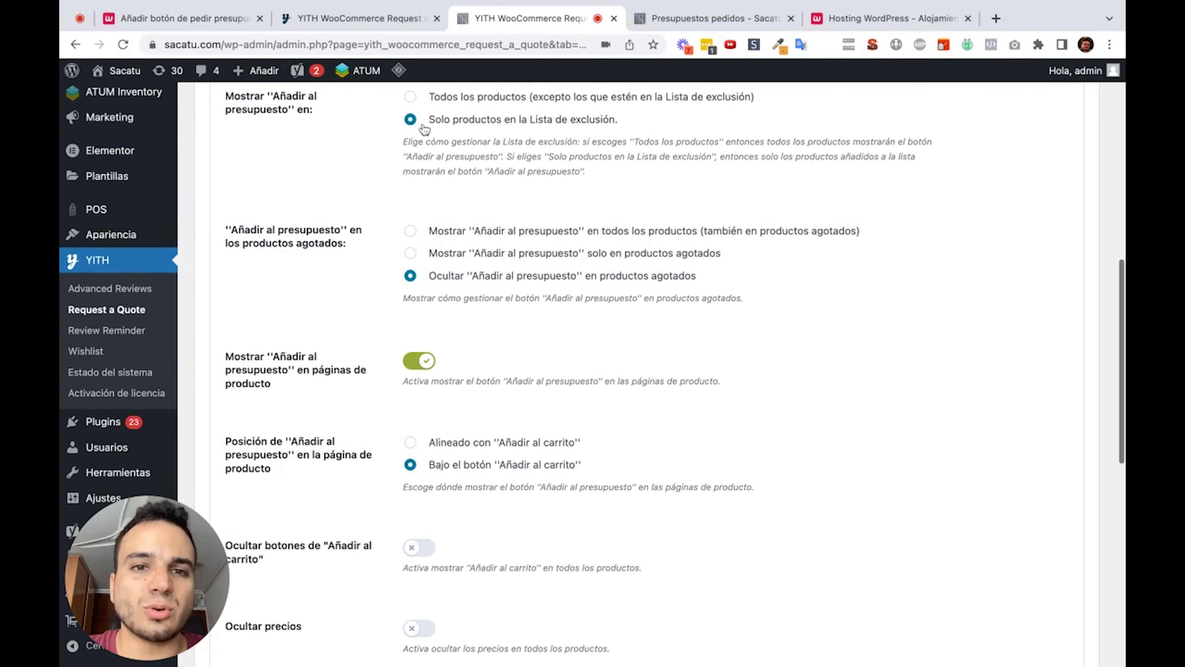
{"action": "scroll", "coordinate": [367, 274], "scroll_direction": "down", "scroll_amount": 1}
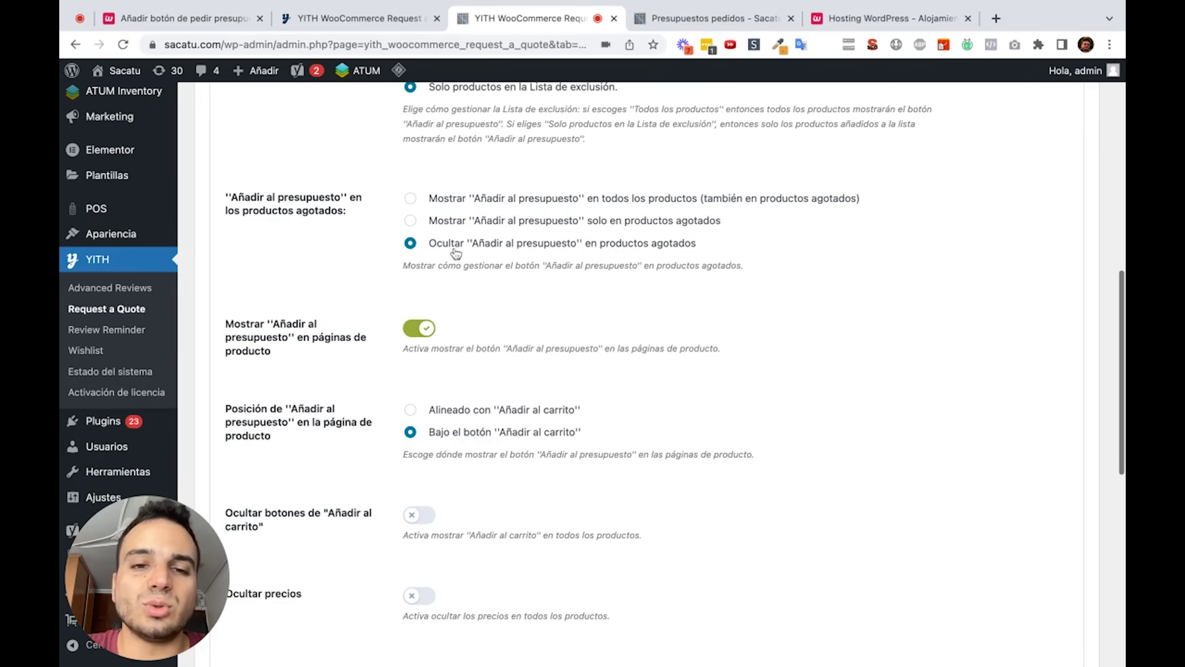
Step: Set the out-of-stock option to show "Añadir al presupuesto" en todos los productos (también en productos agotados)
{"action": "scroll", "coordinate": [457, 252], "scroll_direction": "down", "scroll_amount": 2}
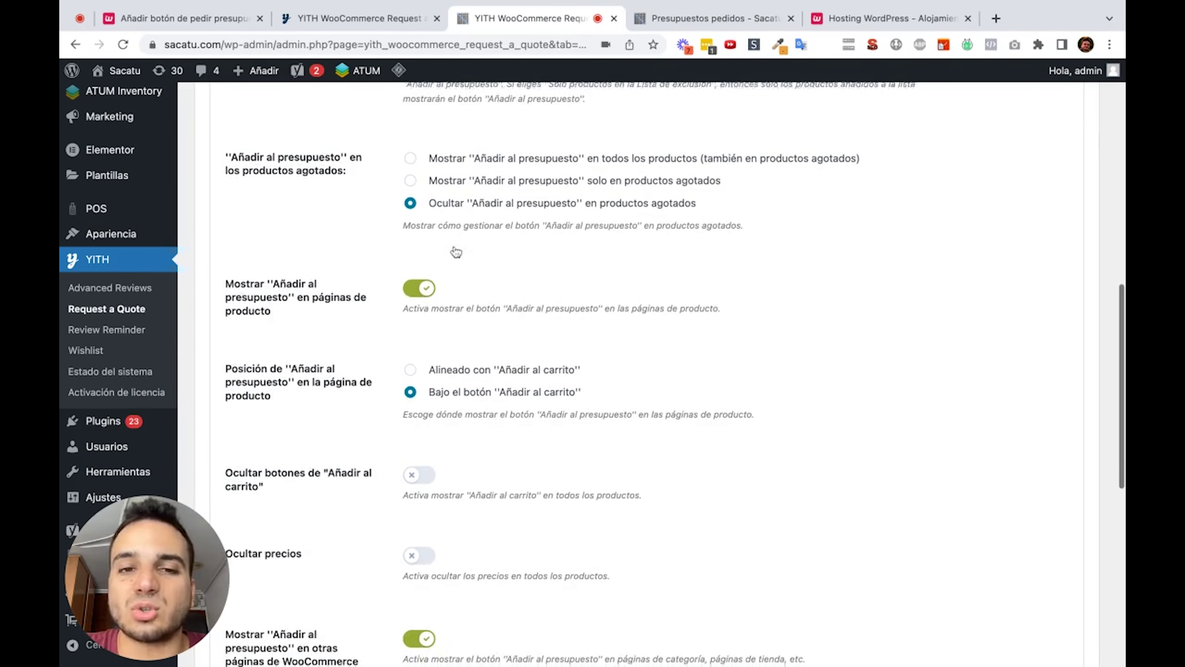
{"action": "left_click", "coordinate": [461, 183]}
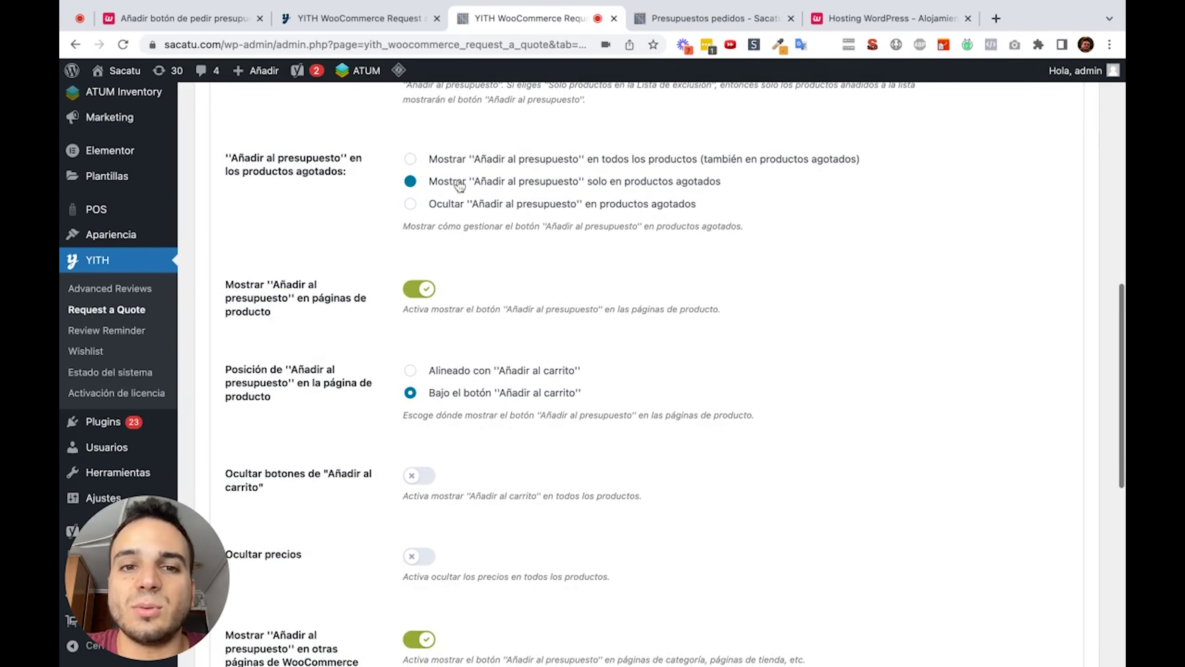
{"action": "left_click", "coordinate": [522, 161]}
{"action": "scroll", "coordinate": [568, 254], "scroll_direction": "down", "scroll_amount": 3}
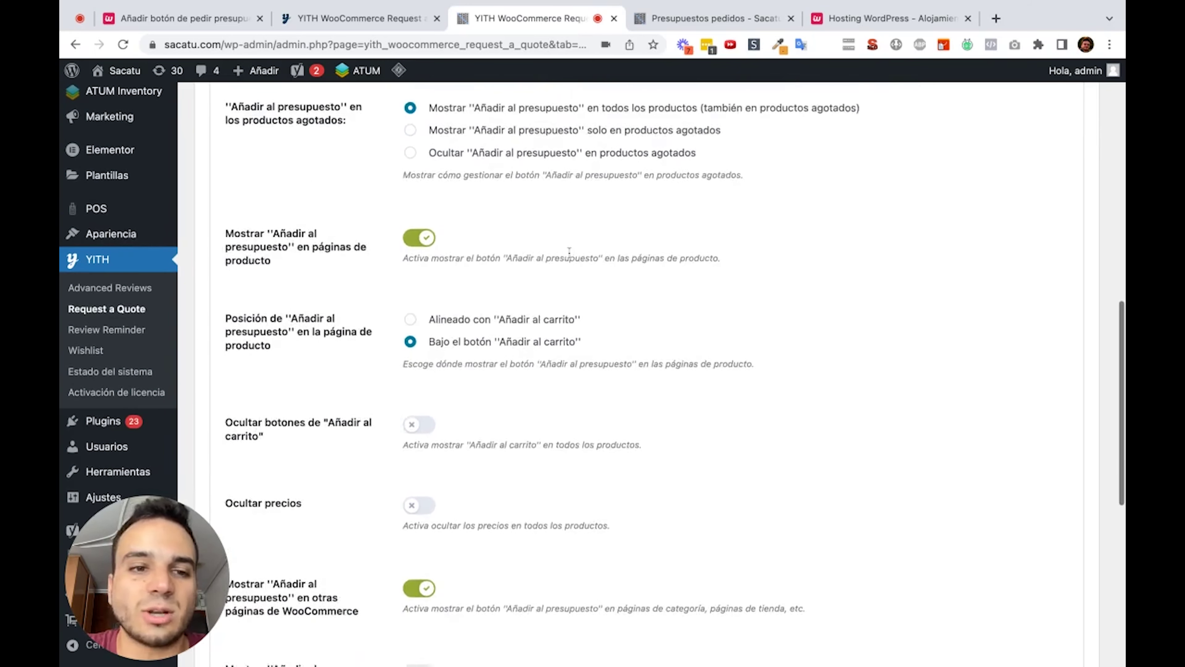
Step: Disable "Mostrar 'Añadir al presupuesto' en páginas de producto" after trying the setting both on and off
{"action": "scroll", "coordinate": [569, 252], "scroll_direction": "down", "scroll_amount": 1}
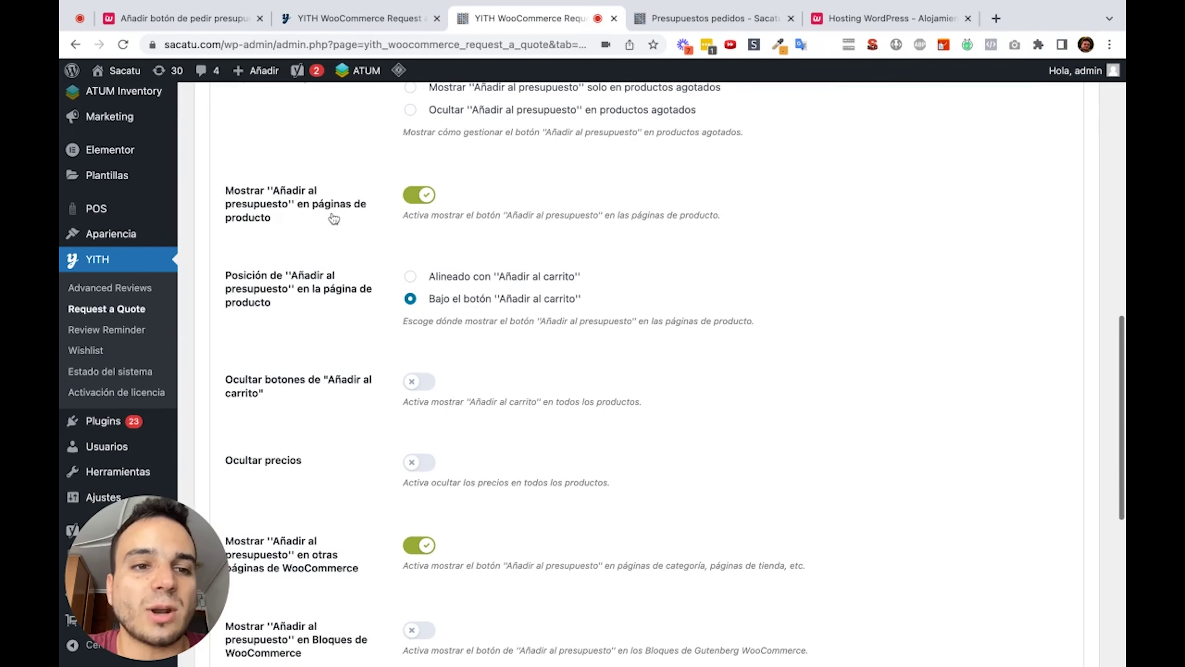
{"action": "left_click", "coordinate": [417, 199]}
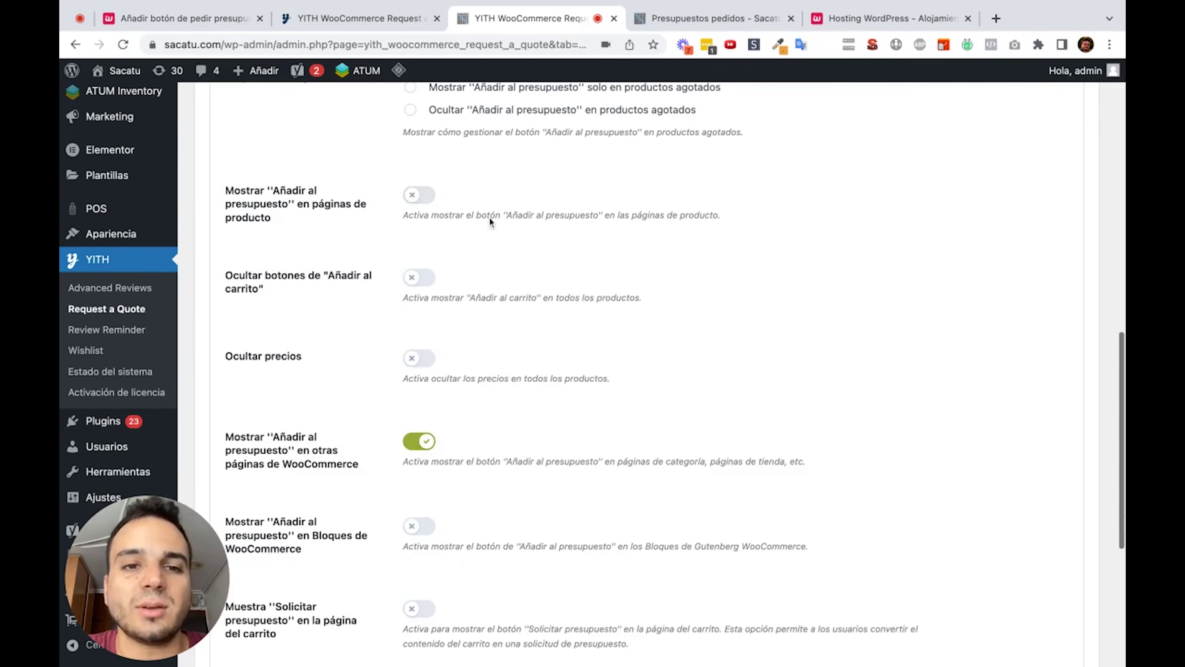
{"action": "scroll", "coordinate": [528, 242], "scroll_direction": "down", "scroll_amount": 1}
{"action": "left_click", "coordinate": [428, 174]}
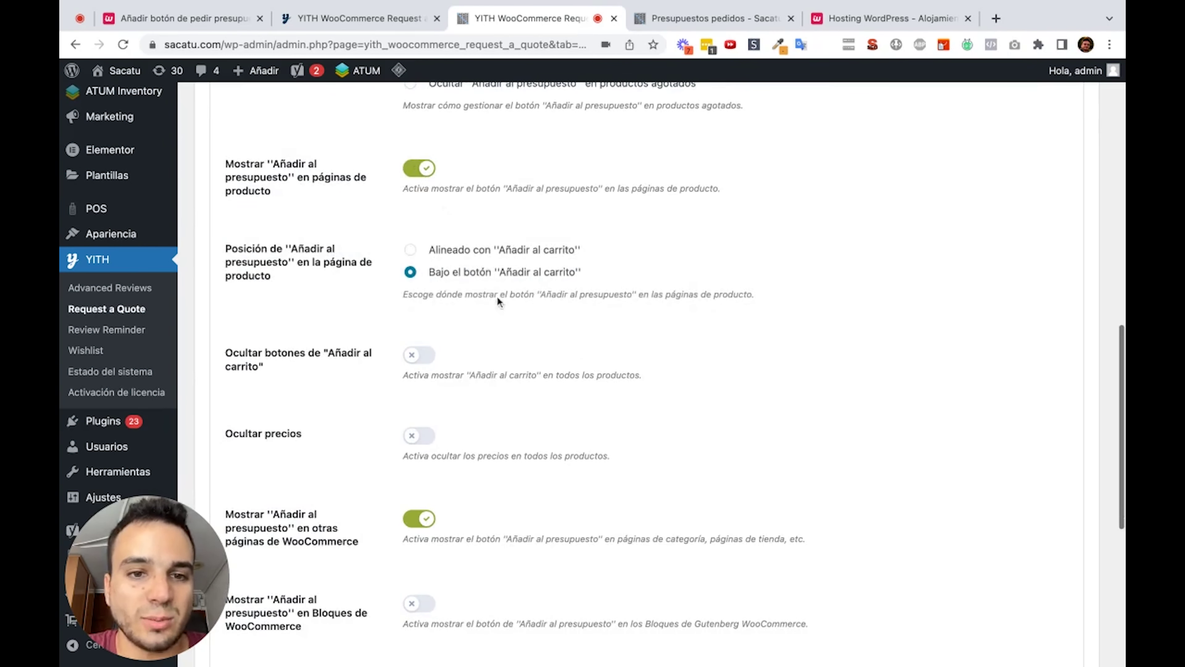
{"action": "left_click", "coordinate": [418, 173]}
{"action": "scroll", "coordinate": [478, 275], "scroll_direction": "down", "scroll_amount": 2}
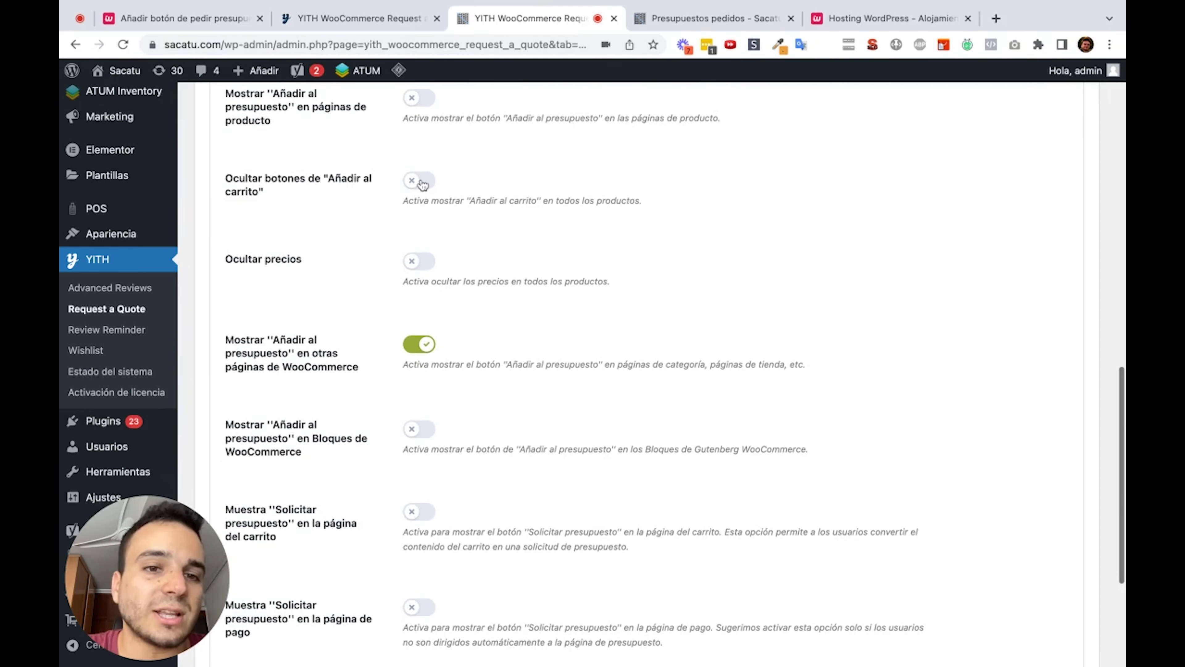
Step: Enable Ocultar precios and Ocultar botones de "Añadir al carrito" for the products
{"action": "scroll", "coordinate": [474, 319], "scroll_direction": "down", "scroll_amount": 2}
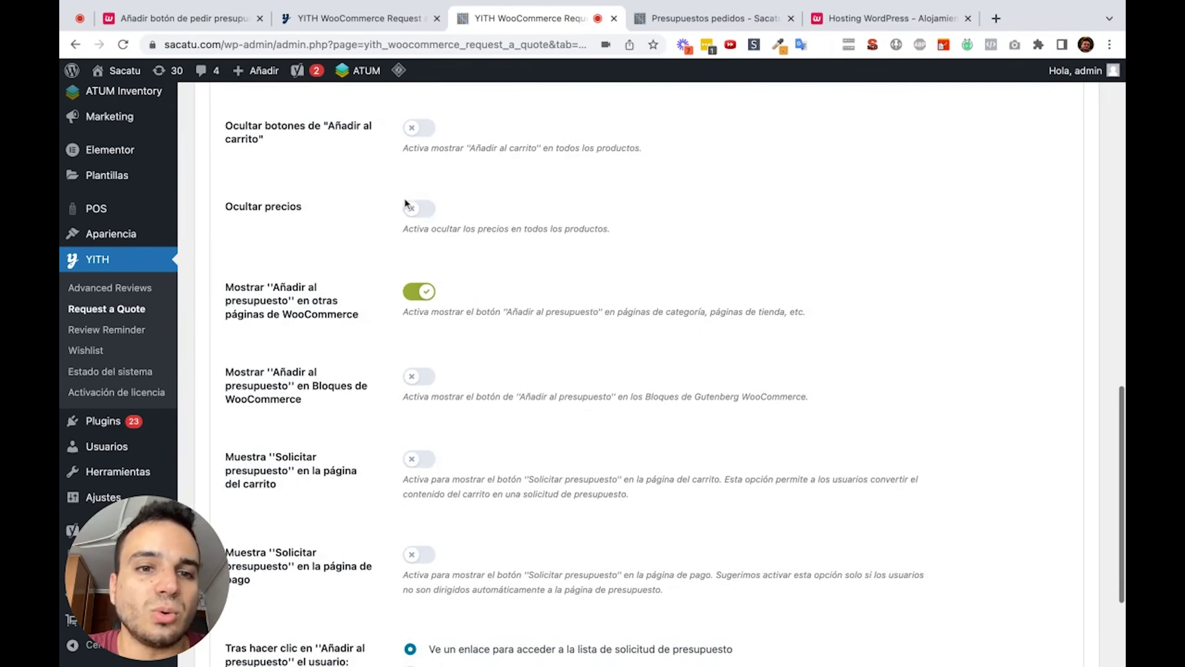
{"action": "left_click", "coordinate": [412, 207]}
{"action": "left_click", "coordinate": [422, 128]}
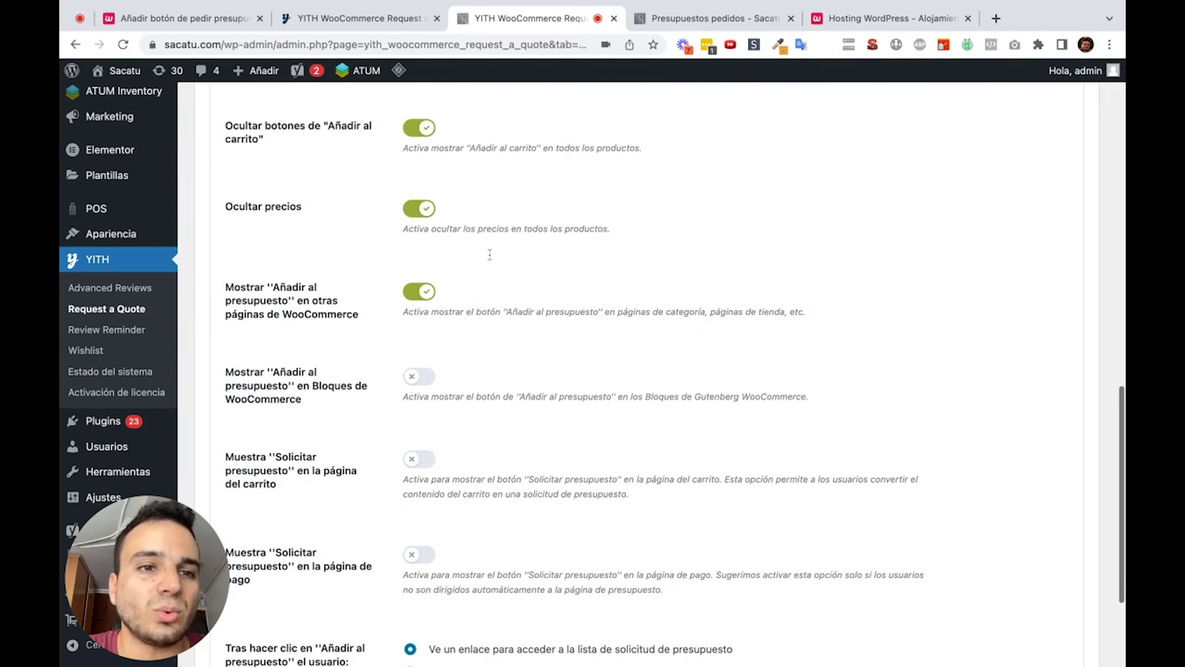
{"action": "scroll", "coordinate": [489, 255], "scroll_direction": "down", "scroll_amount": 2}
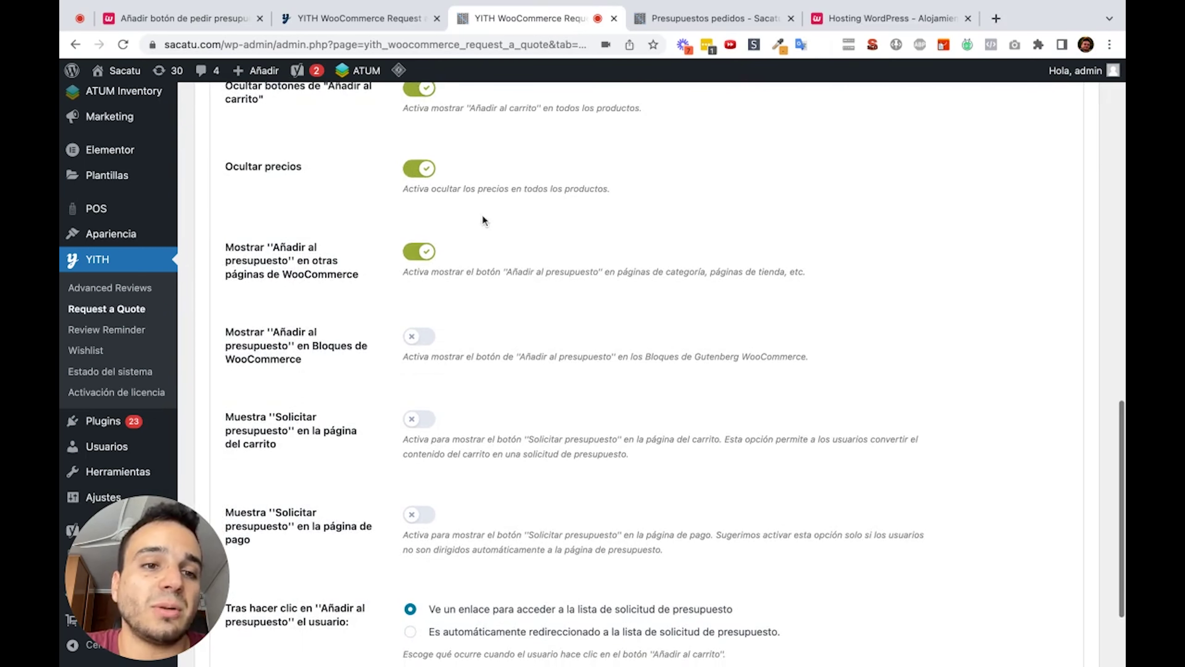
{"action": "scroll", "coordinate": [483, 219], "scroll_direction": "down", "scroll_amount": 1}
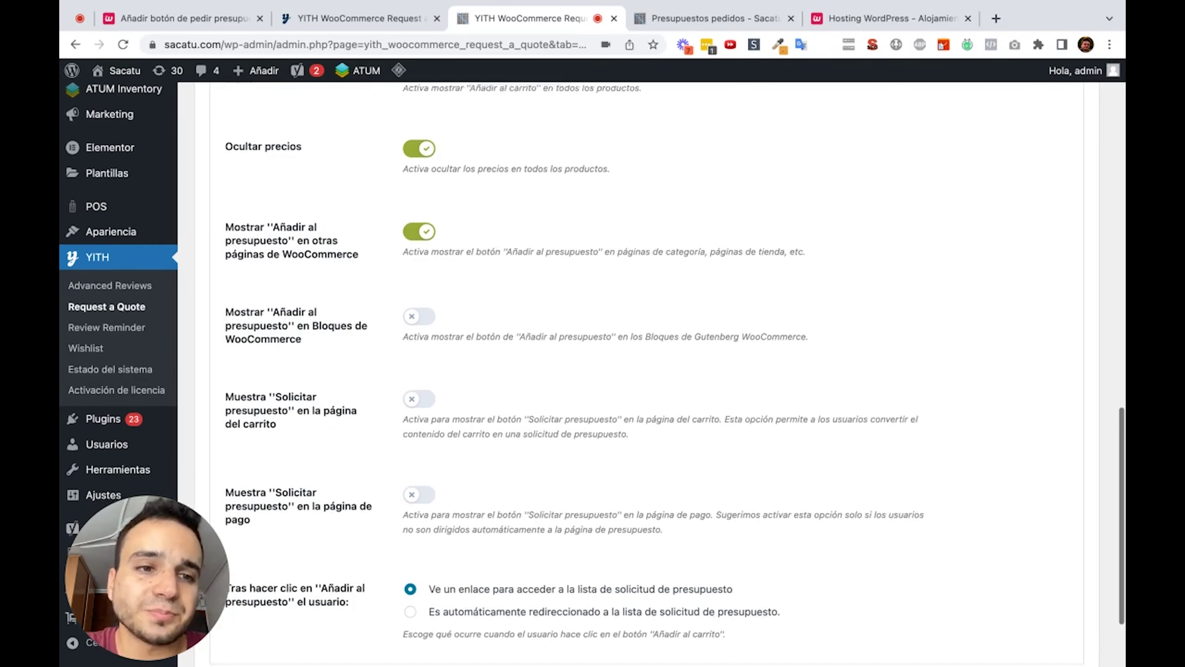
Step: Enable the "Solicitar presupuesto" button on both the cart page and the checkout page
{"action": "scroll", "coordinate": [592, 374], "scroll_direction": "down", "scroll_amount": 3}
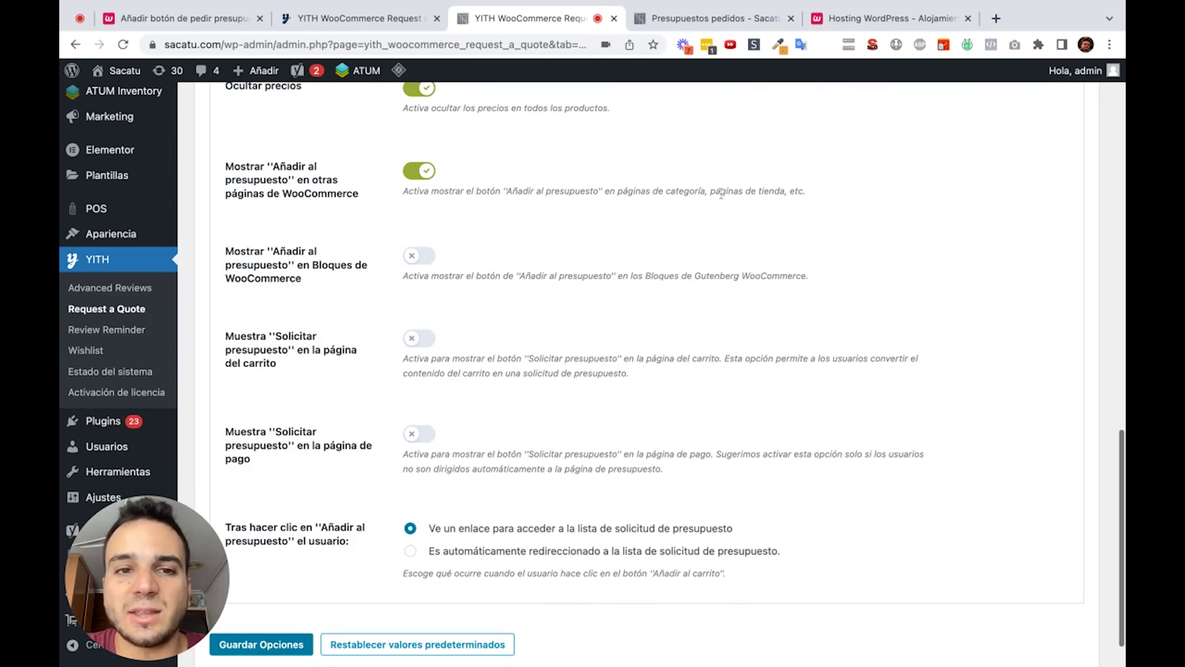
{"action": "scroll", "coordinate": [434, 314], "scroll_direction": "down", "scroll_amount": 2}
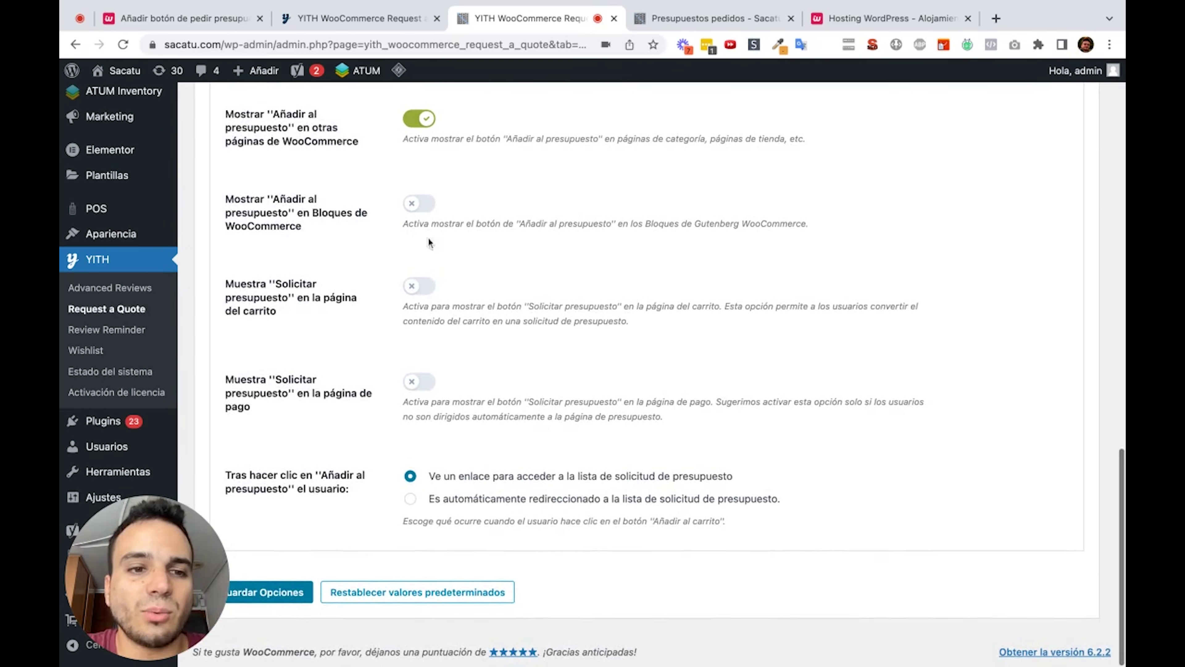
{"action": "left_click", "coordinate": [422, 292]}
{"action": "left_click", "coordinate": [422, 384]}
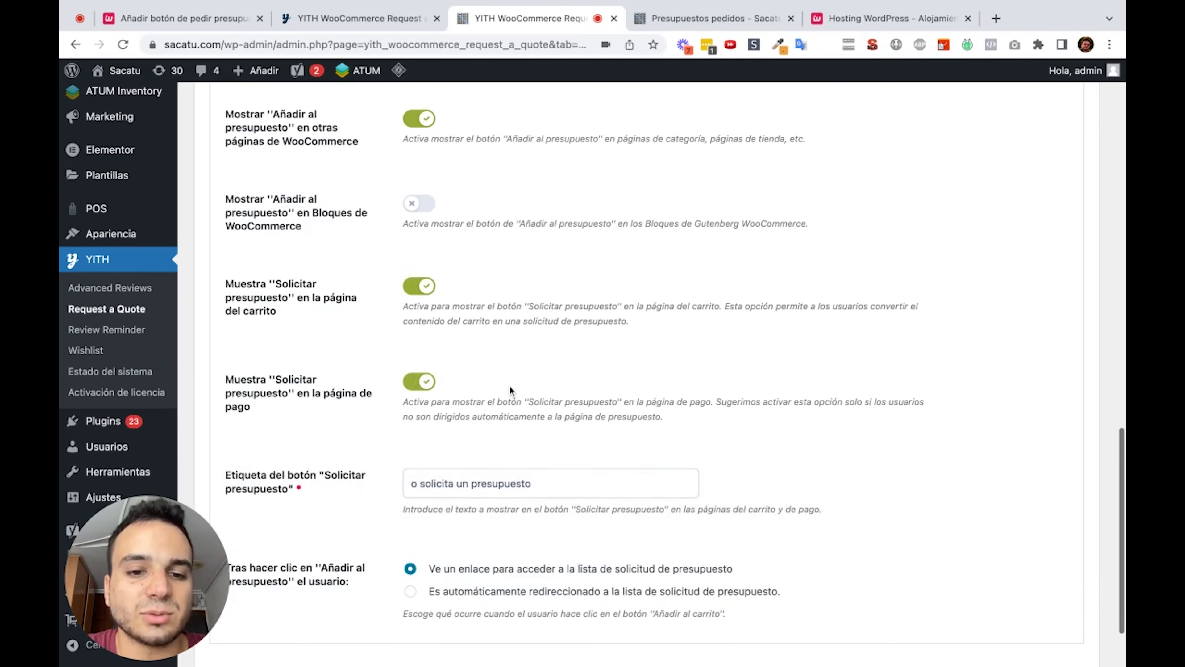
Step: Have users automatically redirected to the quote request list after choosing "Añadir al presupuesto", and save the general options
{"action": "scroll", "coordinate": [509, 386], "scroll_direction": "down", "scroll_amount": 3}
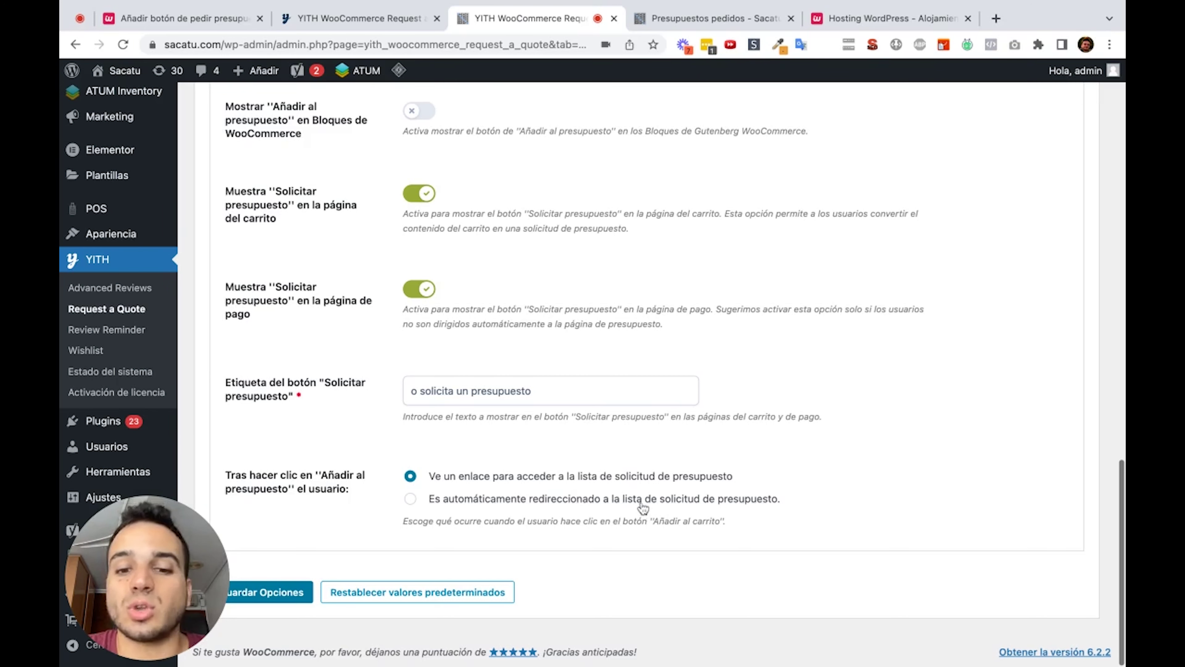
{"action": "left_click", "coordinate": [758, 499]}
{"action": "left_click", "coordinate": [259, 593]}
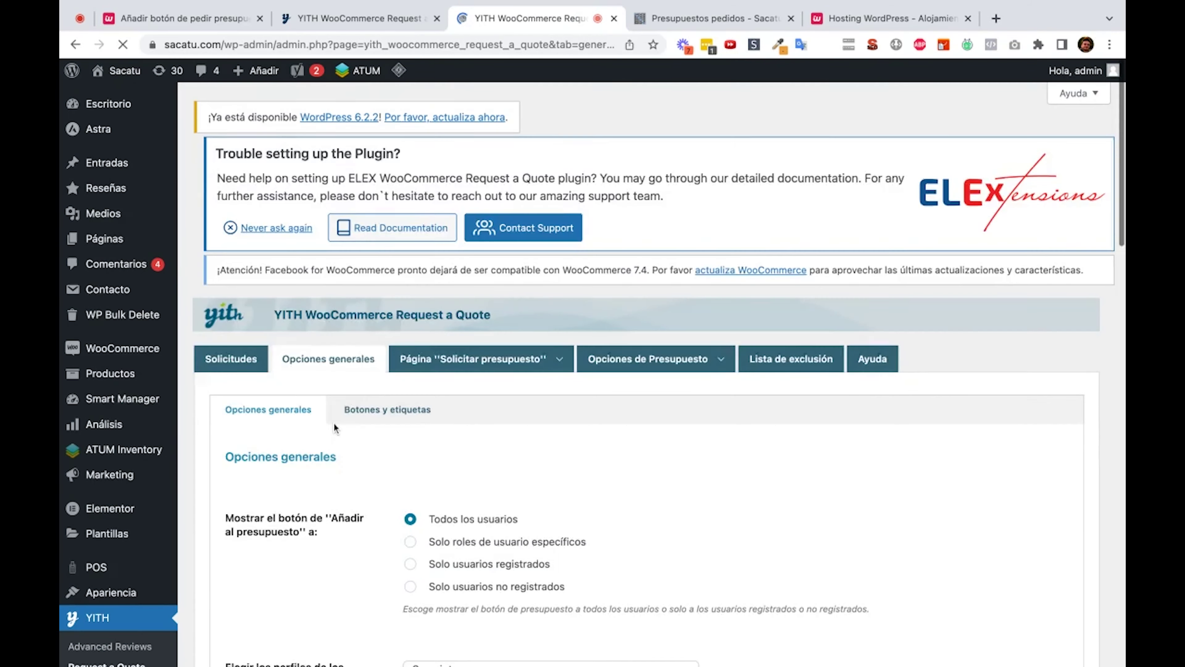
Step: Open the Botones y etiquetas settings and examine the button style, colours, labels, loader and widget icon options
{"action": "scroll", "coordinate": [373, 350], "scroll_direction": "down", "scroll_amount": 2}
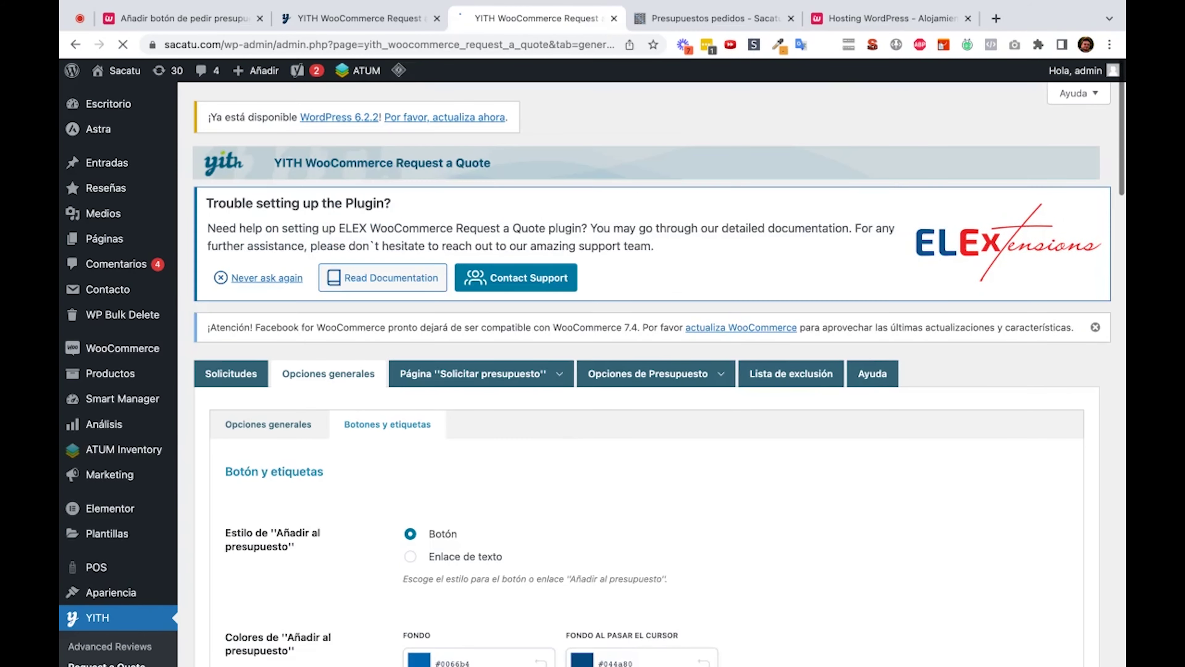
{"action": "scroll", "coordinate": [593, 373], "scroll_direction": "down", "scroll_amount": 3}
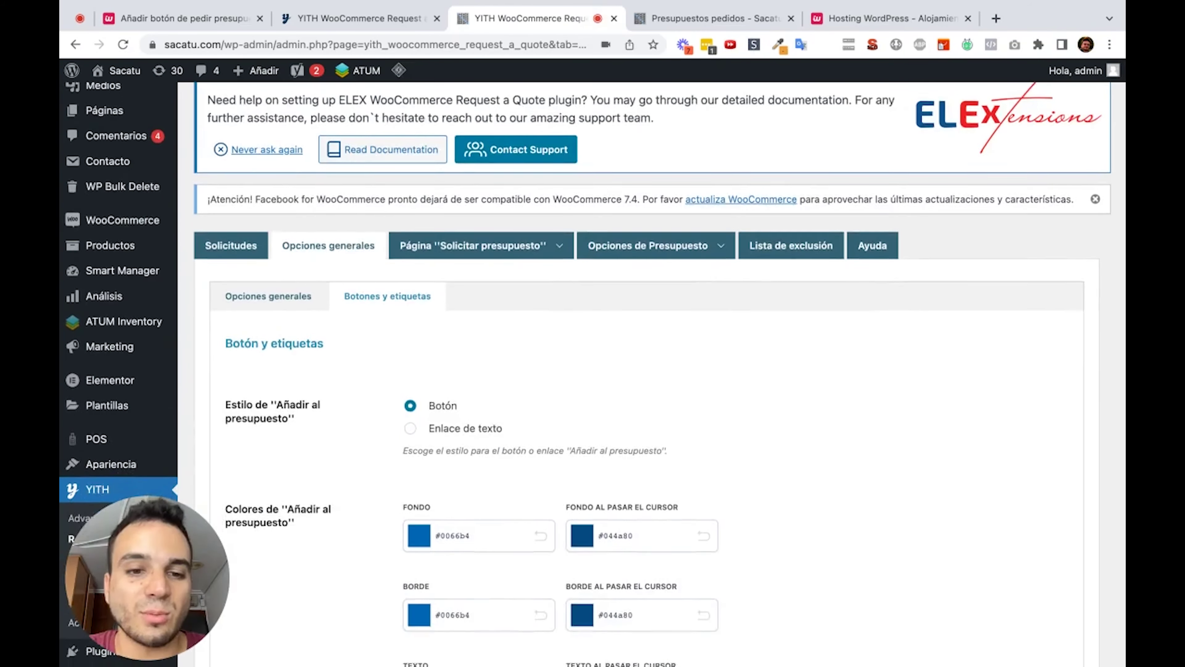
{"action": "scroll", "coordinate": [593, 373], "scroll_direction": "down", "scroll_amount": 15}
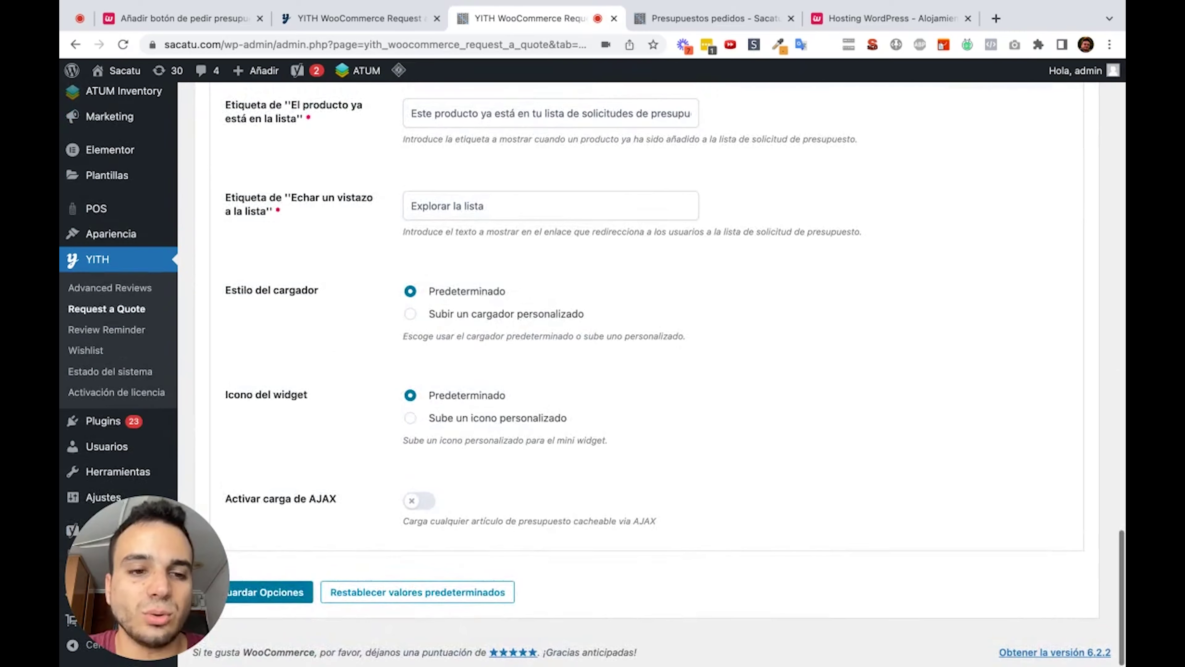
{"action": "scroll", "coordinate": [528, 319], "scroll_direction": "up", "scroll_amount": 18}
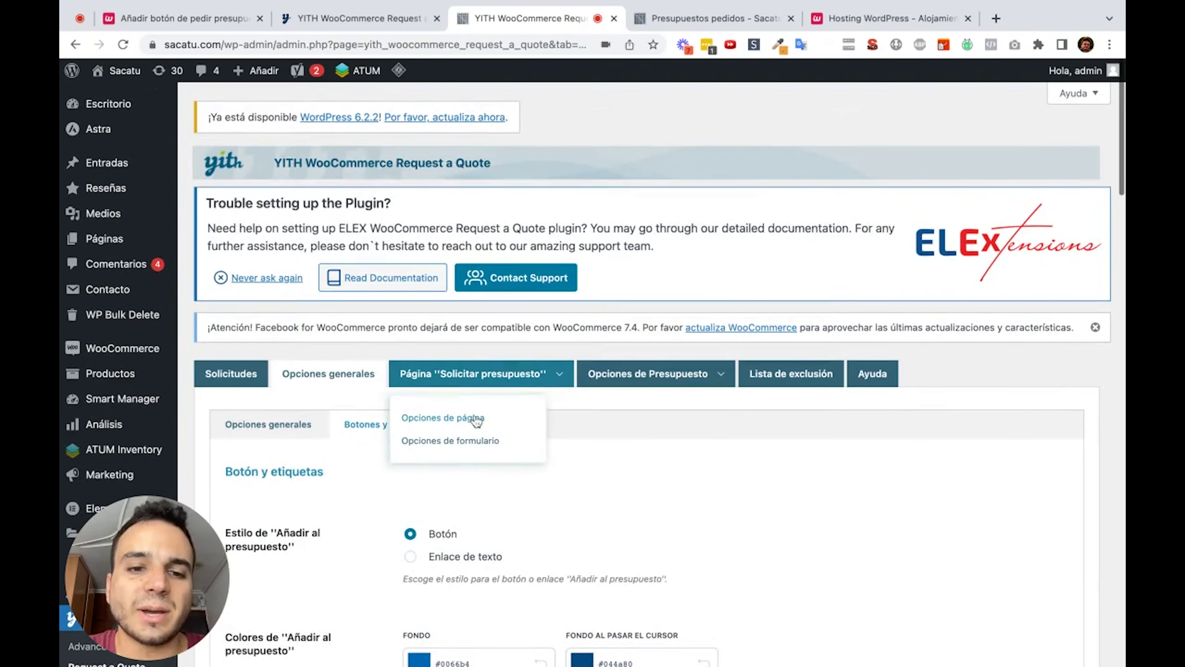
Step: Open the Opciones de página for "Solicitar presupuesto" and examine the assigned page and the shortcode [yith_ywraq_request_quote]
{"action": "left_click", "coordinate": [487, 381]}
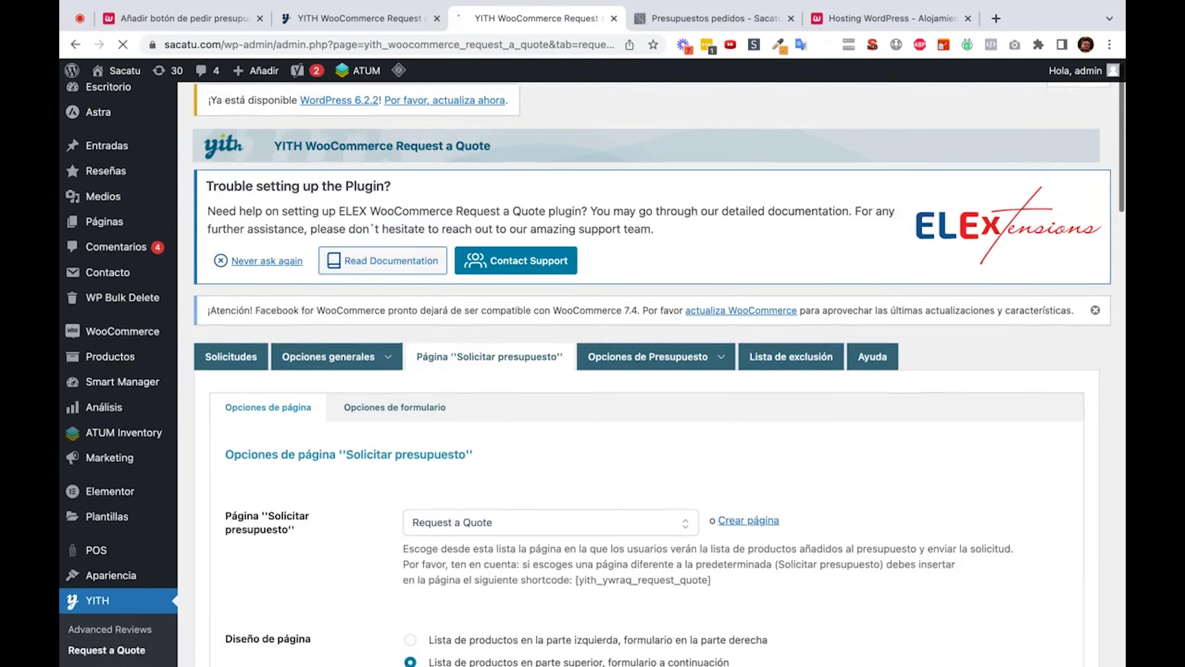
{"action": "scroll", "coordinate": [488, 381], "scroll_direction": "down", "scroll_amount": 4}
{"action": "scroll", "coordinate": [541, 322], "scroll_direction": "down", "scroll_amount": 1}
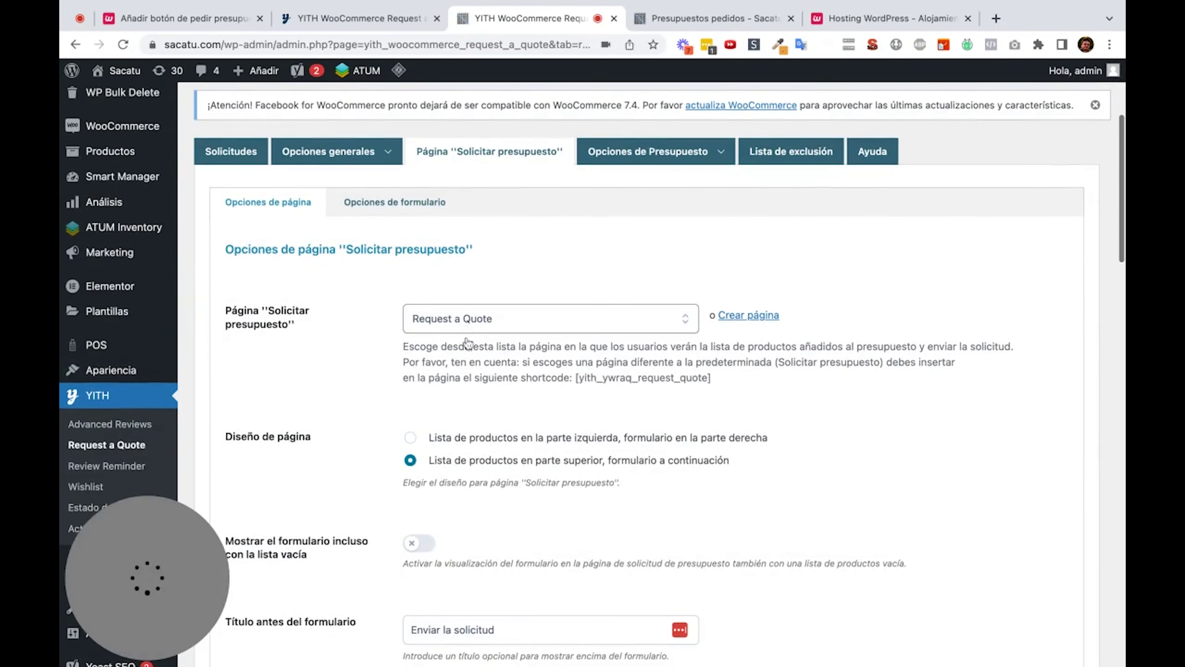
{"action": "scroll", "coordinate": [482, 382], "scroll_direction": "down", "scroll_amount": 1}
{"action": "scroll", "coordinate": [480, 382], "scroll_direction": "down", "scroll_amount": 1}
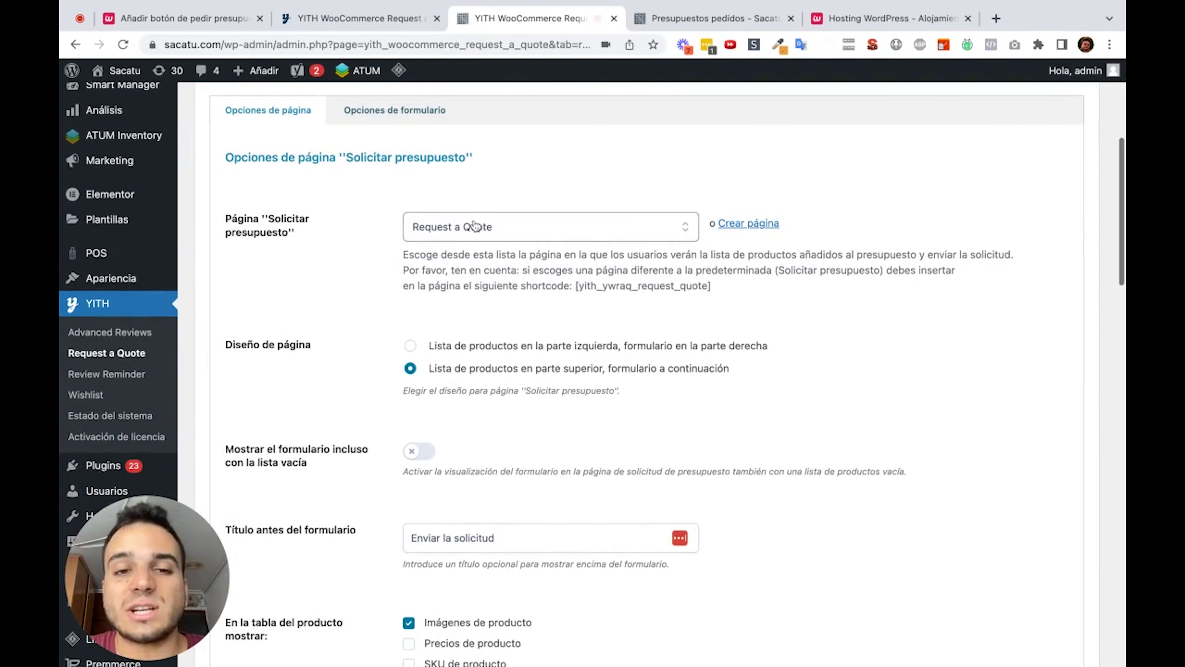
{"action": "left_click_drag", "start_coordinate": [577, 282], "coordinate": [711, 283]}
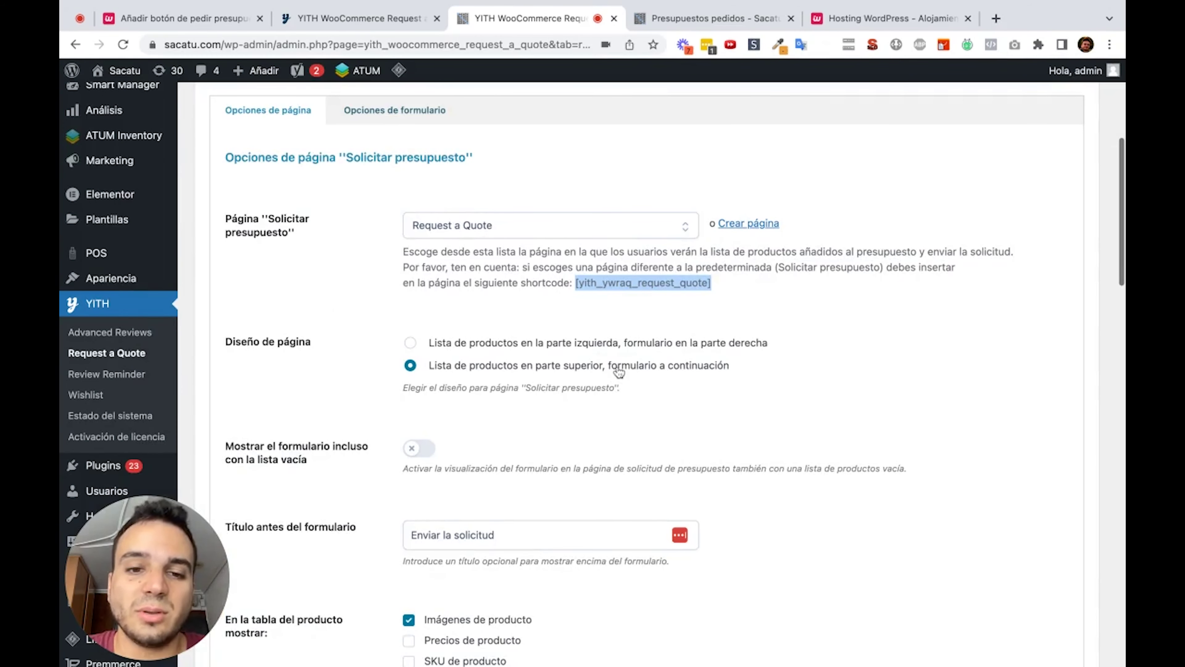
Step: Set Diseño de página to product list on the left with form on the right, and enable showing the form with an empty list
{"action": "scroll", "coordinate": [618, 372], "scroll_direction": "down", "scroll_amount": 3}
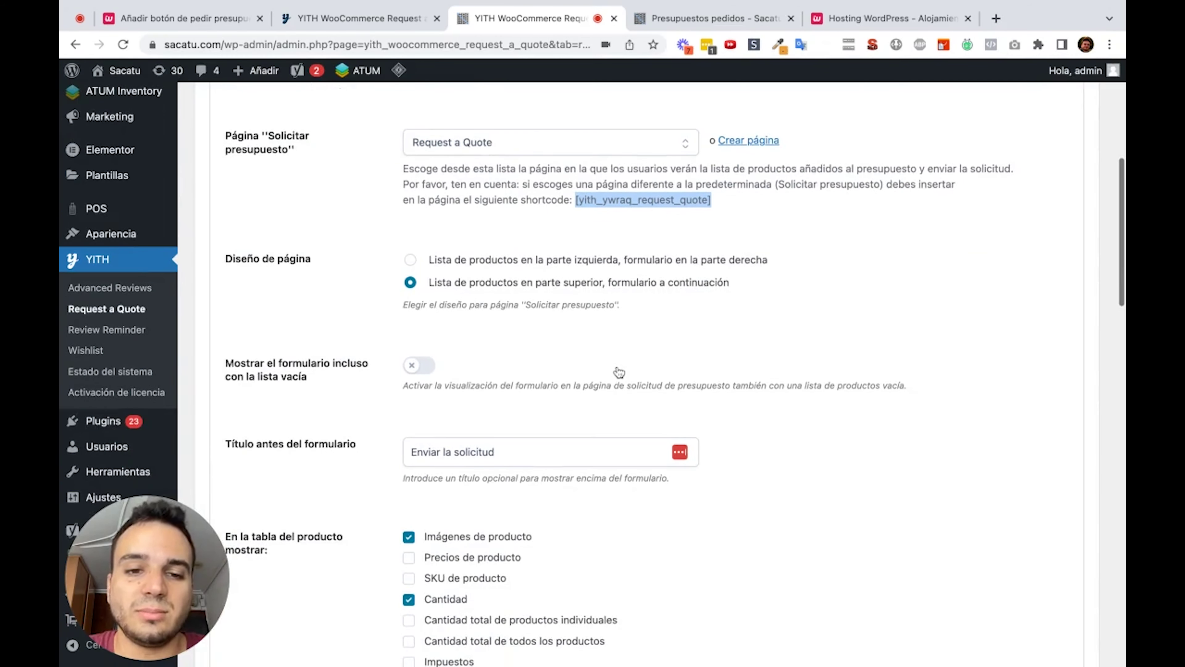
{"action": "left_click", "coordinate": [584, 265]}
{"action": "scroll", "coordinate": [600, 330], "scroll_direction": "down", "scroll_amount": 2}
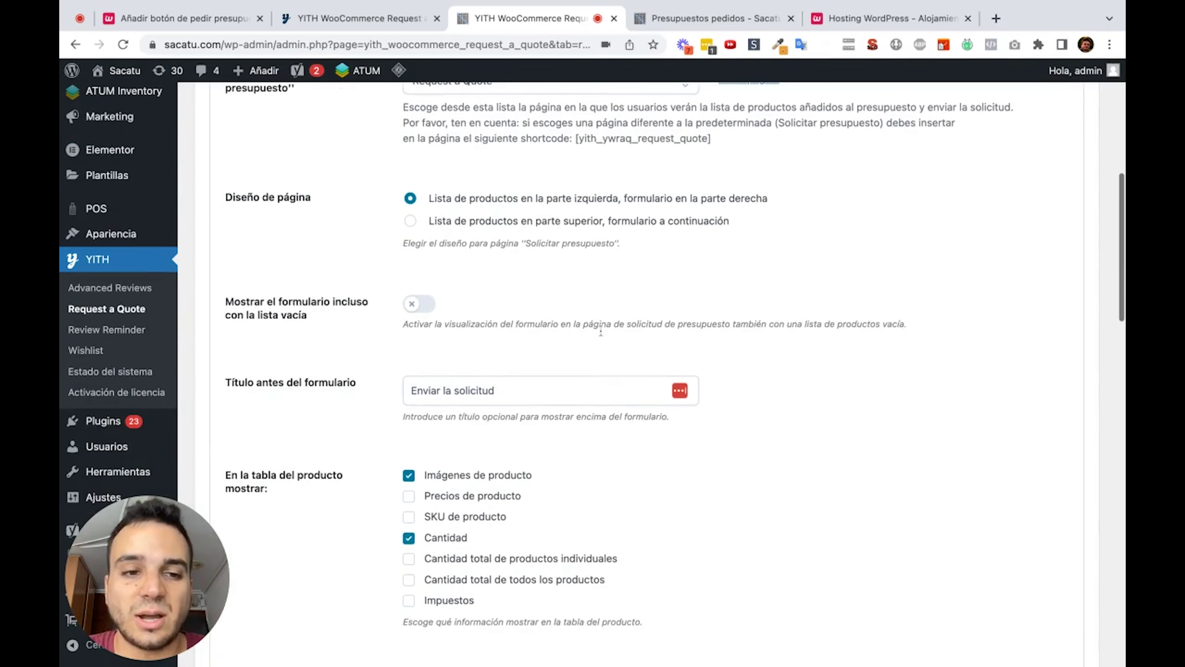
{"action": "scroll", "coordinate": [600, 331], "scroll_direction": "down", "scroll_amount": 1}
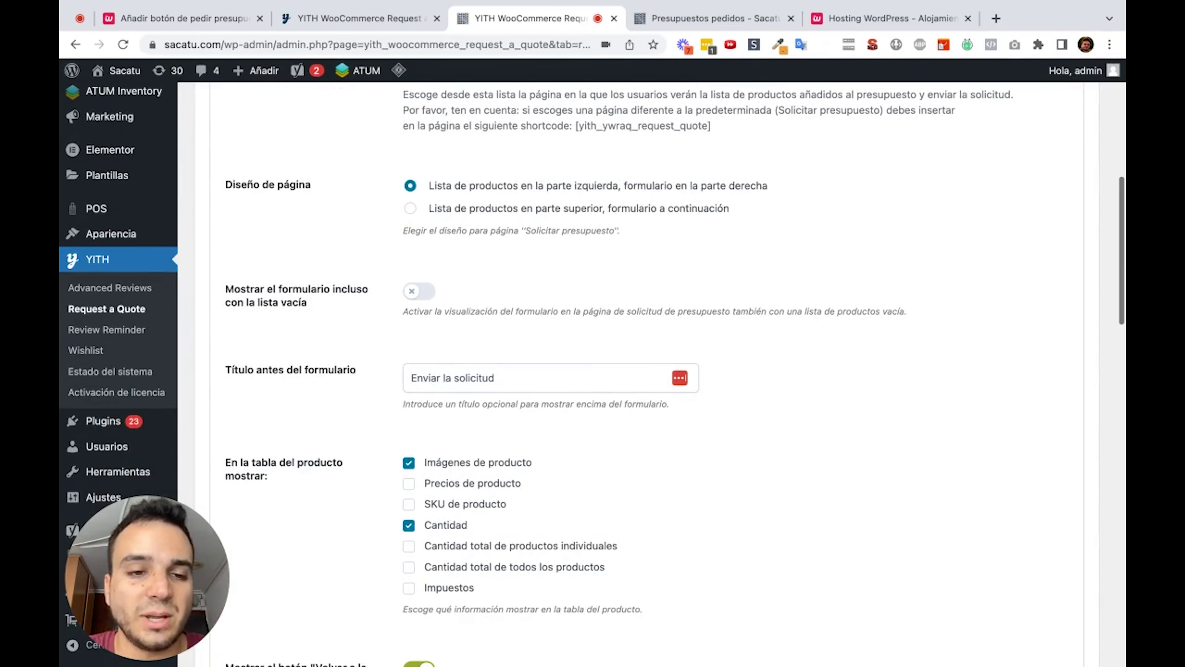
{"action": "scroll", "coordinate": [601, 332], "scroll_direction": "up", "scroll_amount": 1}
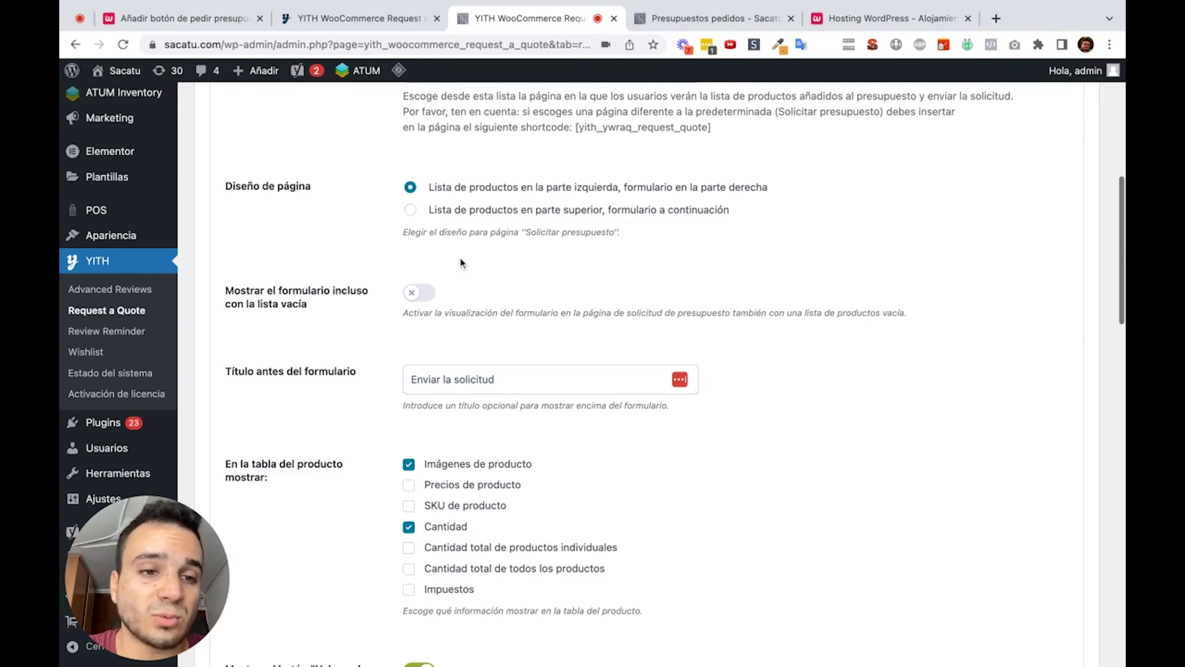
{"action": "left_click", "coordinate": [419, 293]}
Step: Try including Precios de producto in the product table, remove it again, and include SKU de producto
{"action": "scroll", "coordinate": [504, 327], "scroll_direction": "down", "scroll_amount": 4}
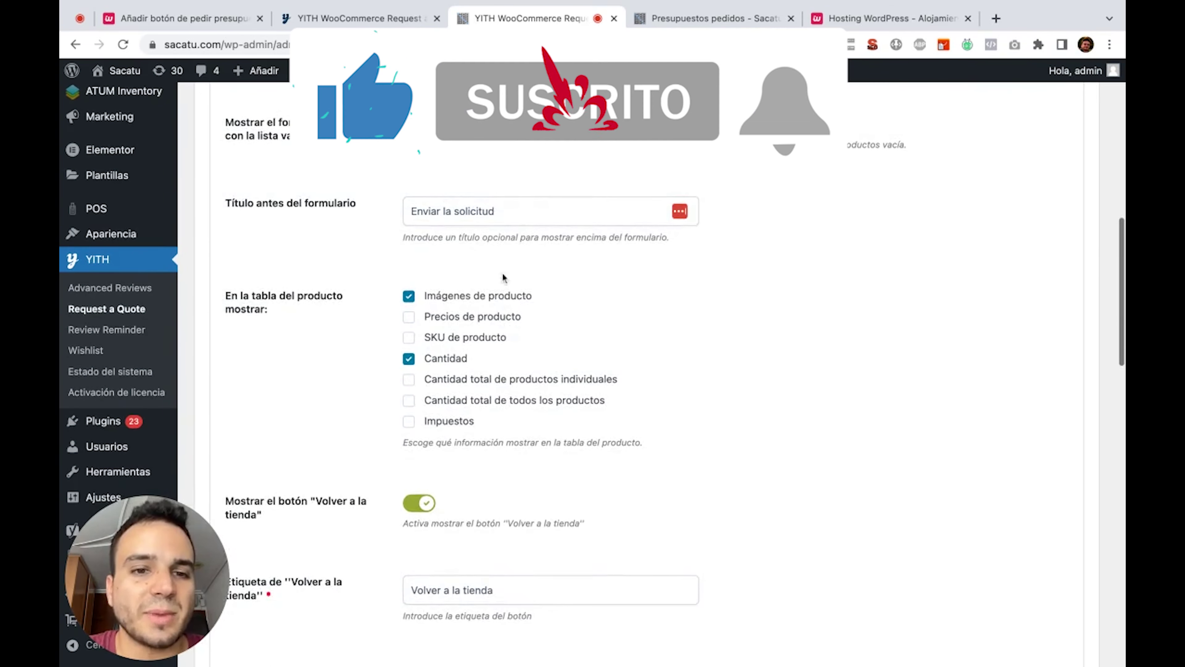
{"action": "scroll", "coordinate": [502, 273], "scroll_direction": "down", "scroll_amount": 1}
{"action": "left_click", "coordinate": [454, 280]}
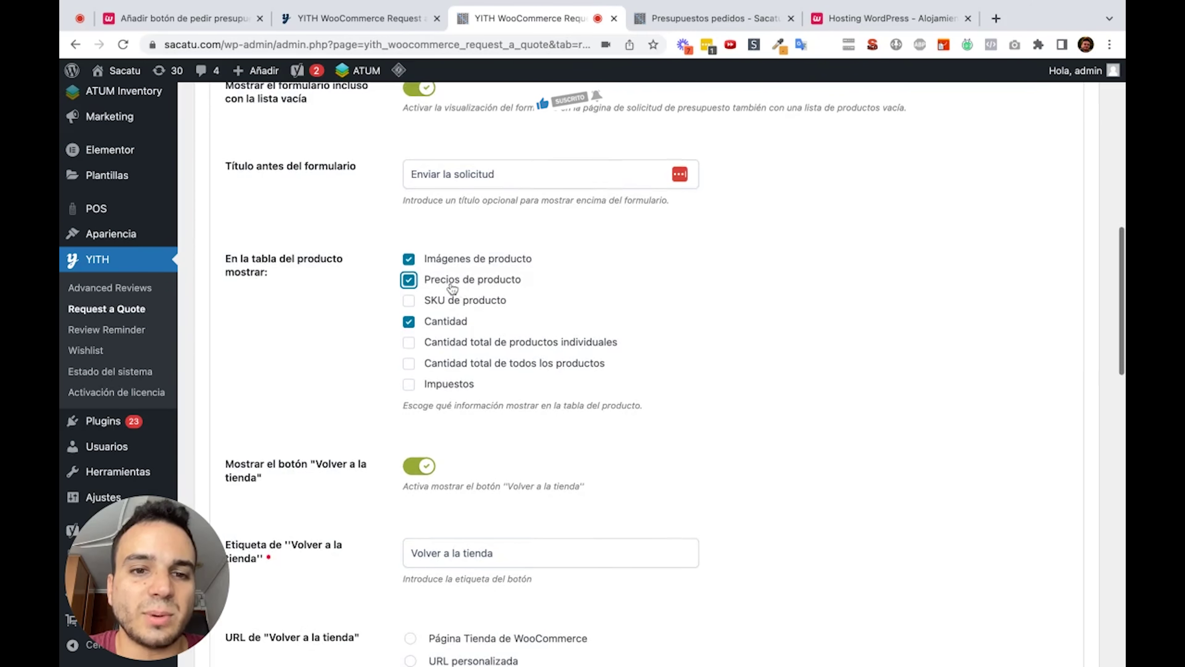
{"action": "scroll", "coordinate": [469, 347], "scroll_direction": "down", "scroll_amount": 1}
{"action": "scroll", "coordinate": [470, 348], "scroll_direction": "down", "scroll_amount": 1}
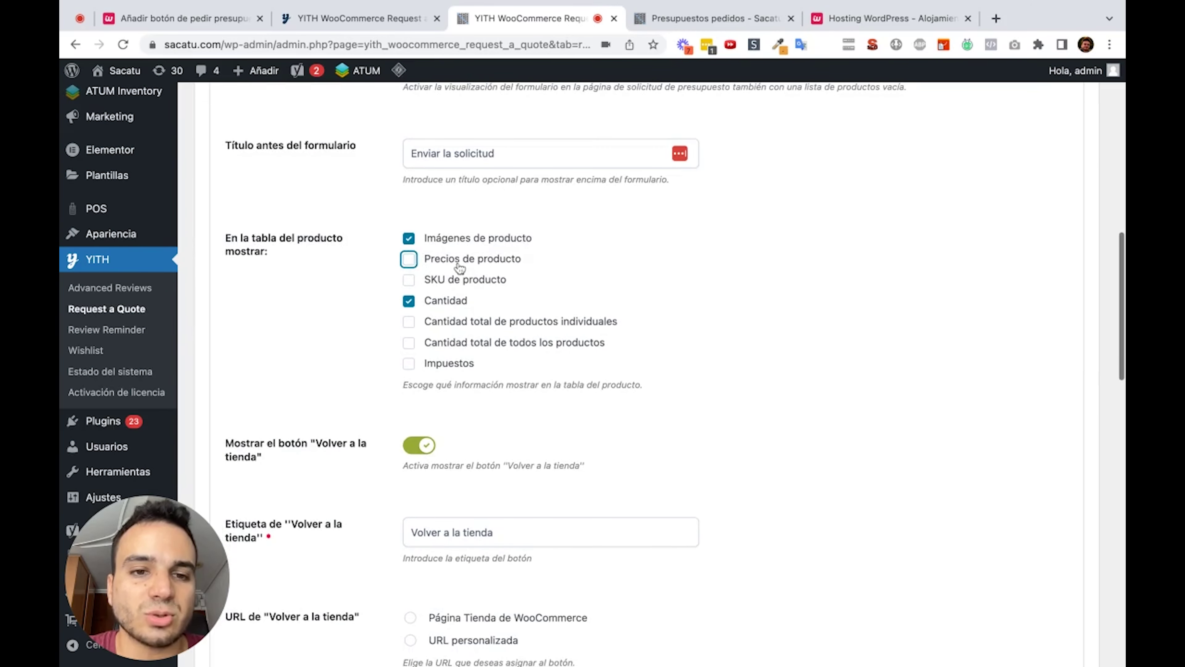
{"action": "scroll", "coordinate": [484, 362], "scroll_direction": "down", "scroll_amount": 2}
{"action": "left_click", "coordinate": [480, 204]}
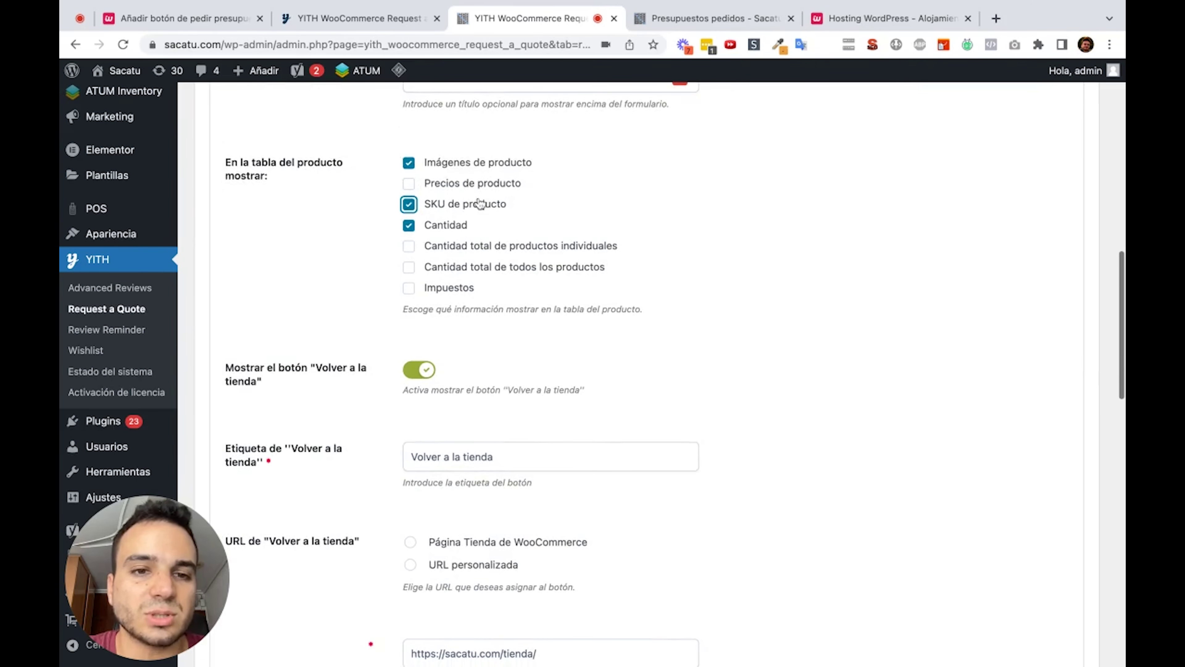
Step: Enable the "Ver PDF" button so customers can download the product list, and review its label and logo settings
{"action": "scroll", "coordinate": [485, 389], "scroll_direction": "down", "scroll_amount": 2}
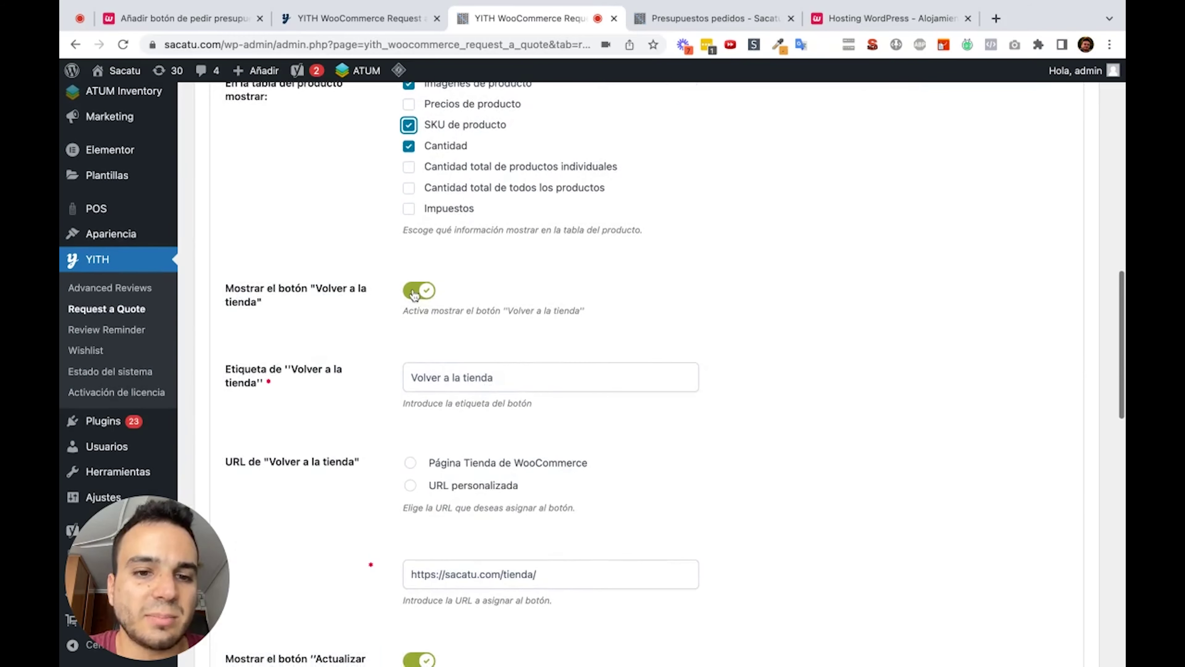
{"action": "scroll", "coordinate": [466, 343], "scroll_direction": "down", "scroll_amount": 5}
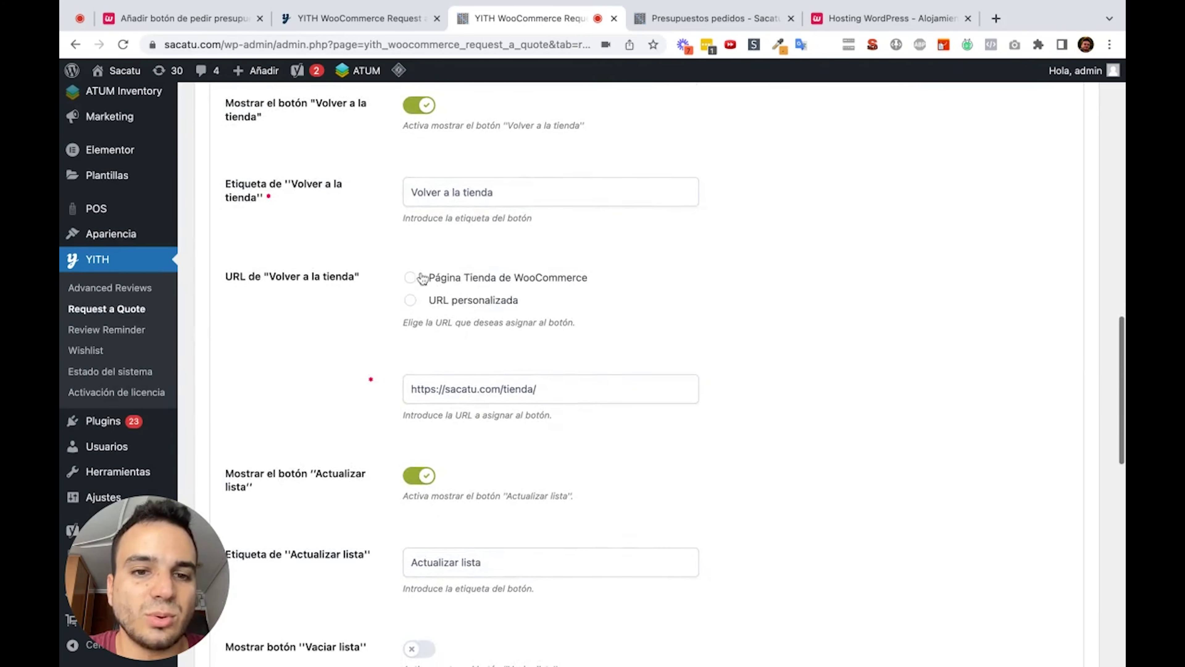
{"action": "scroll", "coordinate": [462, 369], "scroll_direction": "down", "scroll_amount": 1}
{"action": "scroll", "coordinate": [461, 374], "scroll_direction": "down", "scroll_amount": 5}
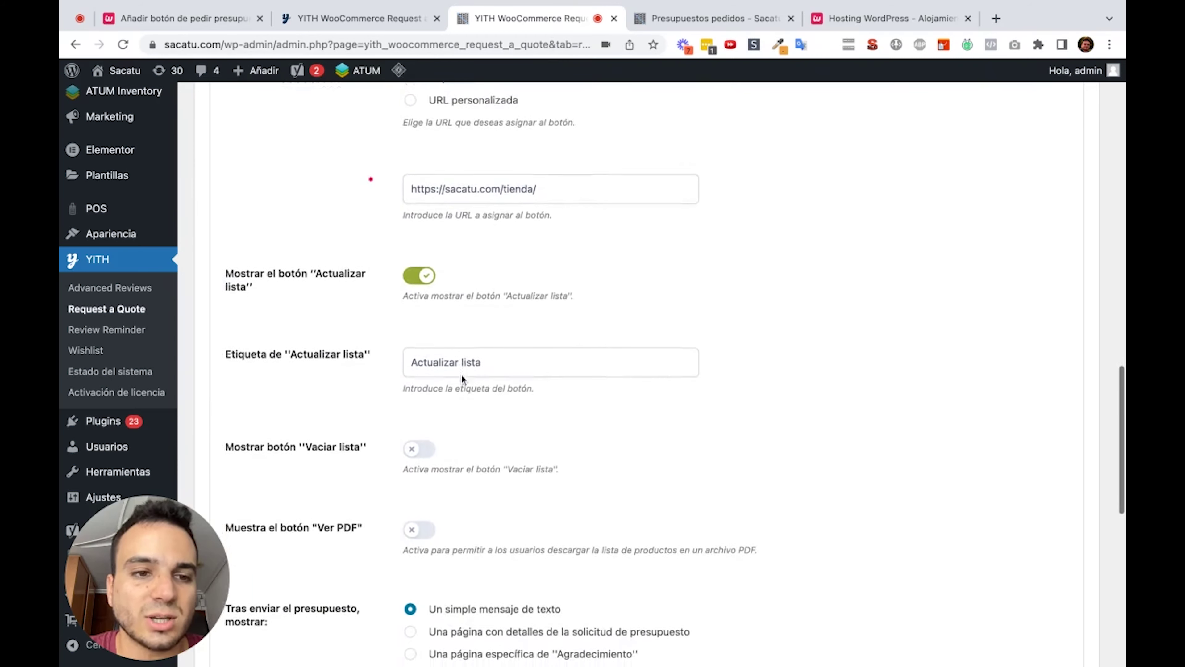
{"action": "scroll", "coordinate": [460, 332], "scroll_direction": "down", "scroll_amount": 4}
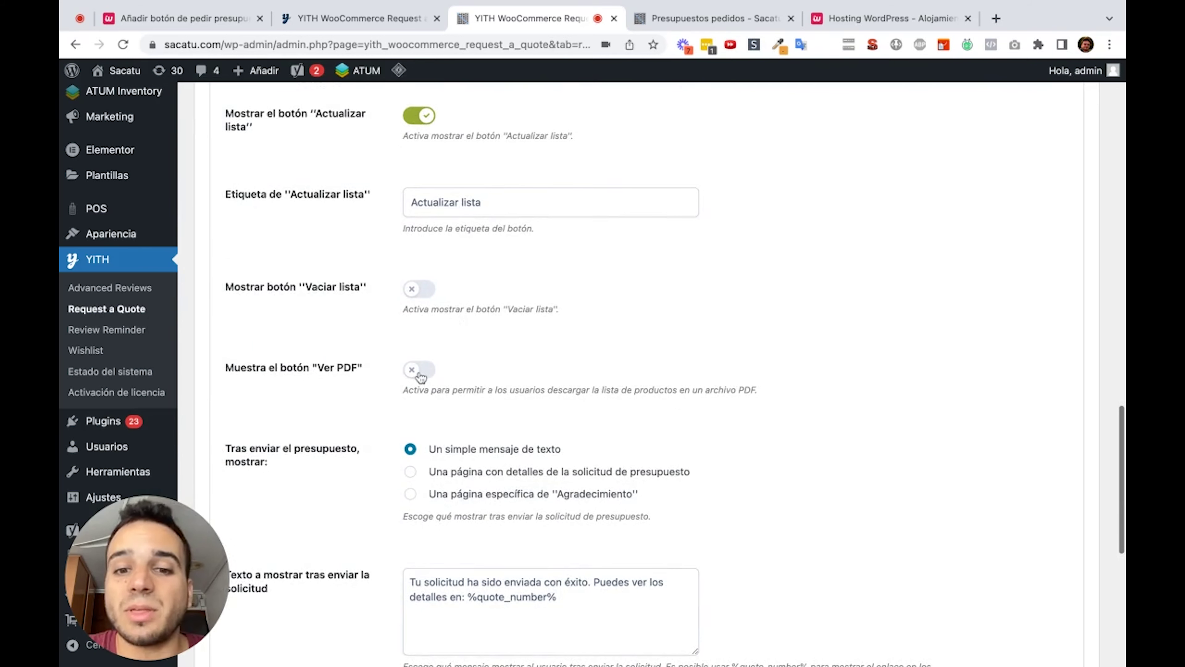
{"action": "left_click", "coordinate": [419, 370]}
{"action": "scroll", "coordinate": [455, 437], "scroll_direction": "down", "scroll_amount": 2}
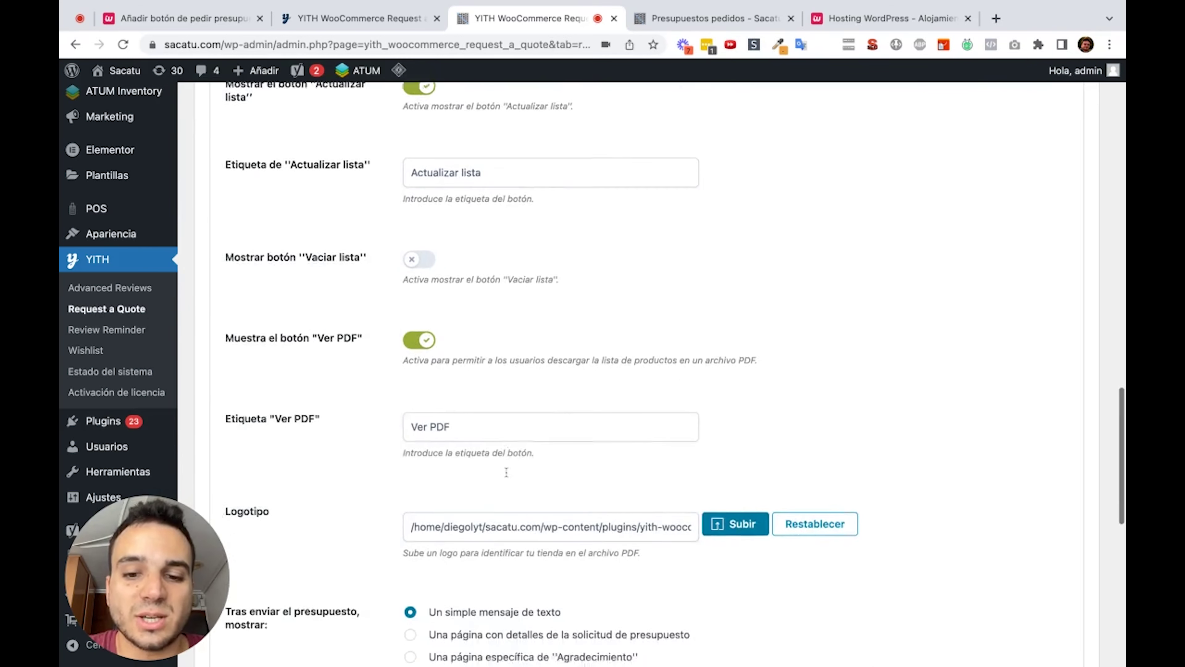
{"action": "scroll", "coordinate": [525, 357], "scroll_direction": "down", "scroll_amount": 2}
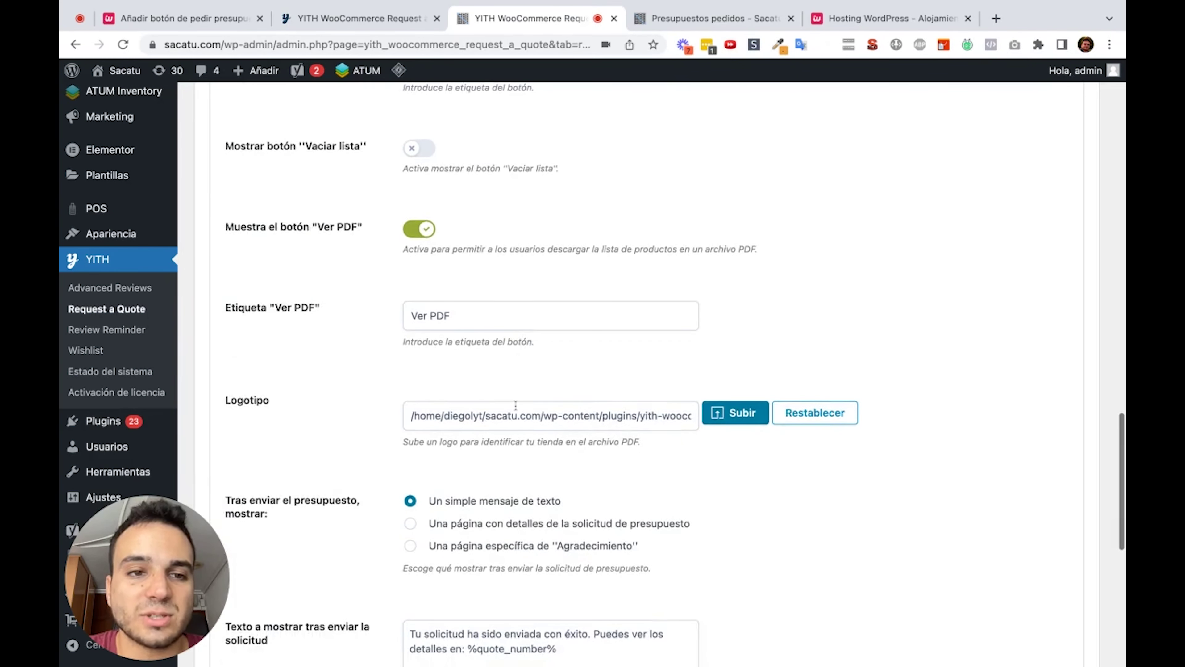
{"action": "scroll", "coordinate": [523, 402], "scroll_direction": "down", "scroll_amount": 2}
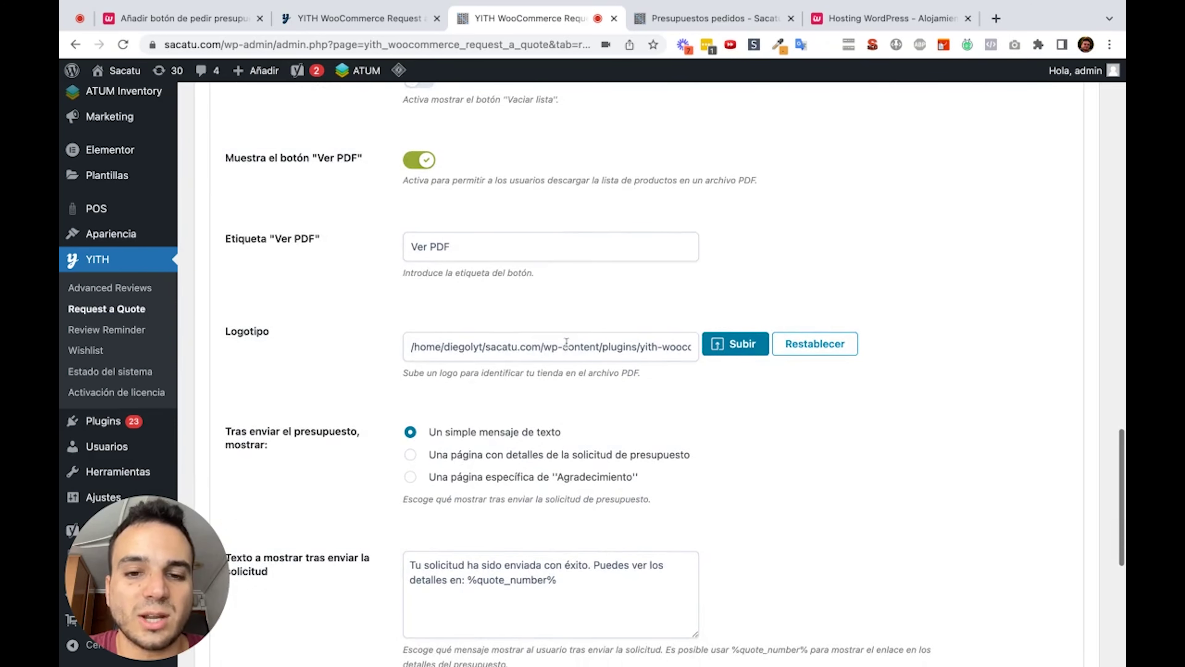
Step: Review the text shown after sending a quote request and save the page options
{"action": "scroll", "coordinate": [599, 372], "scroll_direction": "down", "scroll_amount": 3}
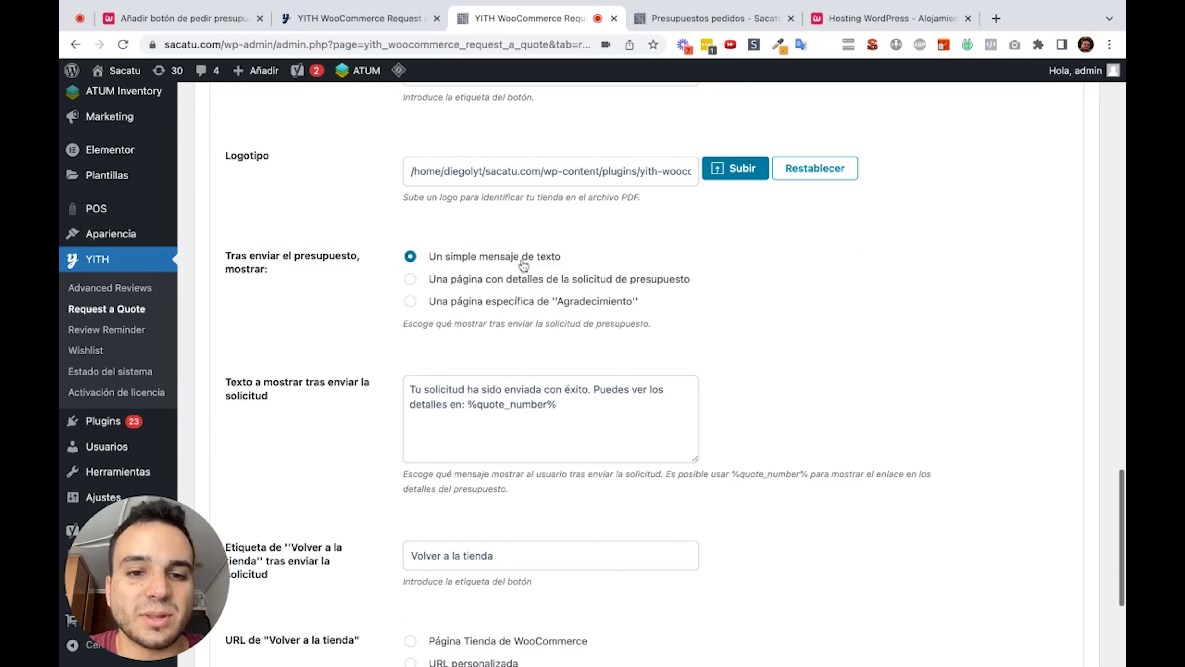
{"action": "left_click", "coordinate": [577, 383]}
{"action": "key", "text": "shift+super+Down"}
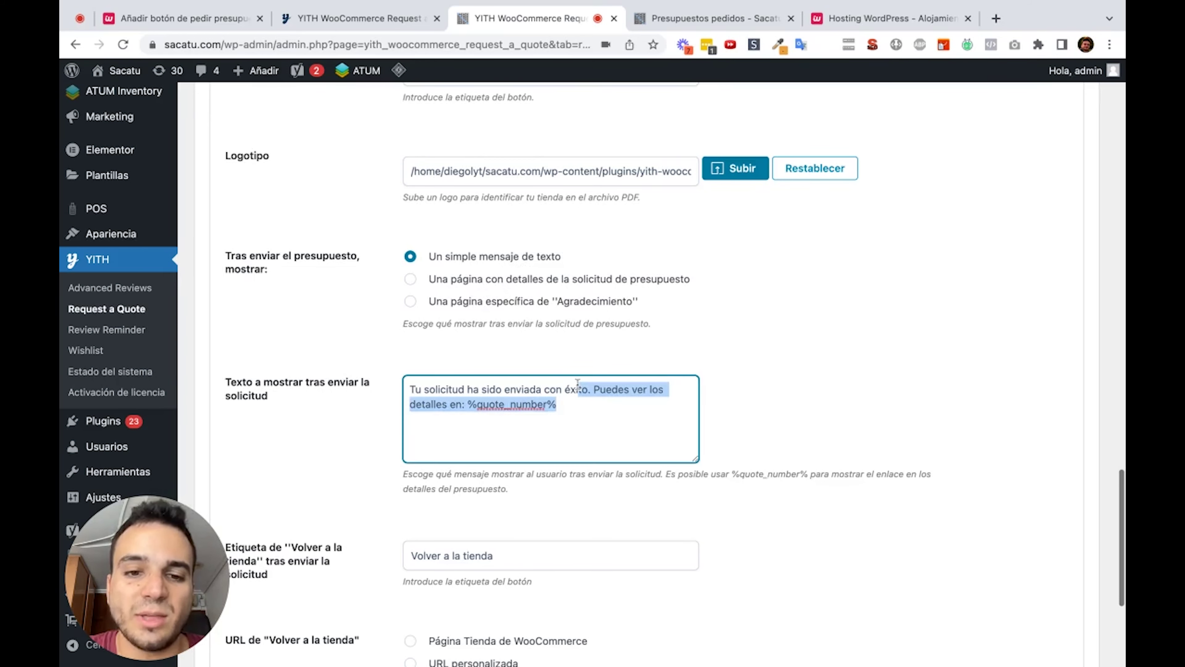
{"action": "left_click", "coordinate": [611, 409]}
{"action": "scroll", "coordinate": [513, 355], "scroll_direction": "down", "scroll_amount": 5}
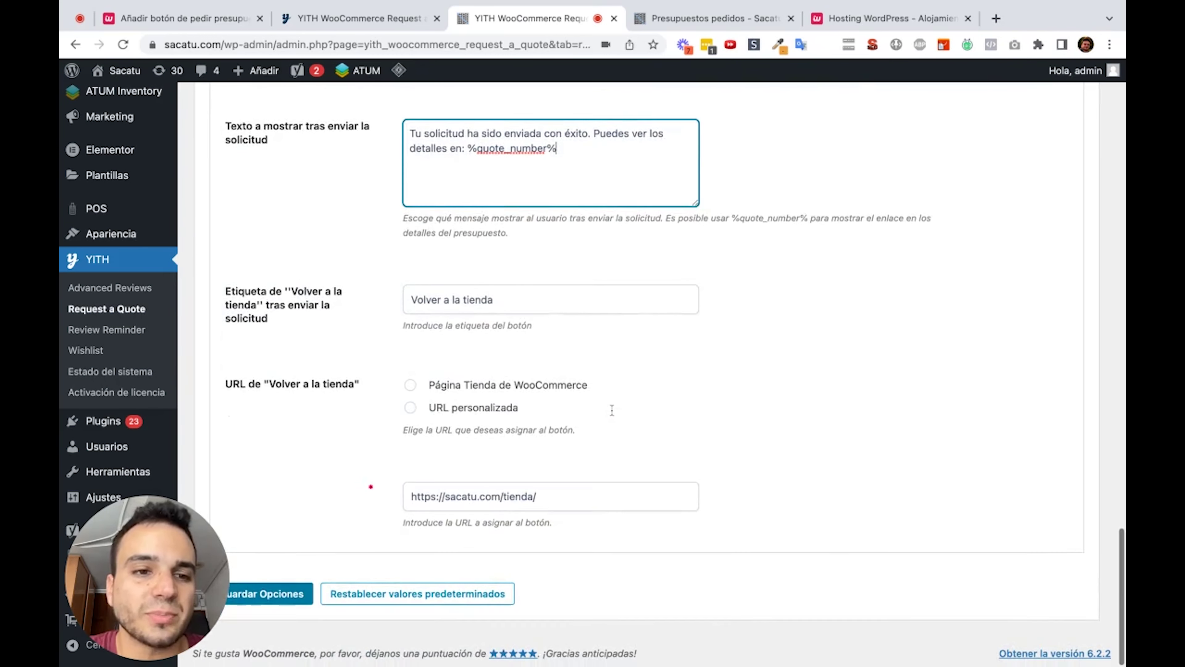
{"action": "left_click", "coordinate": [281, 594]}
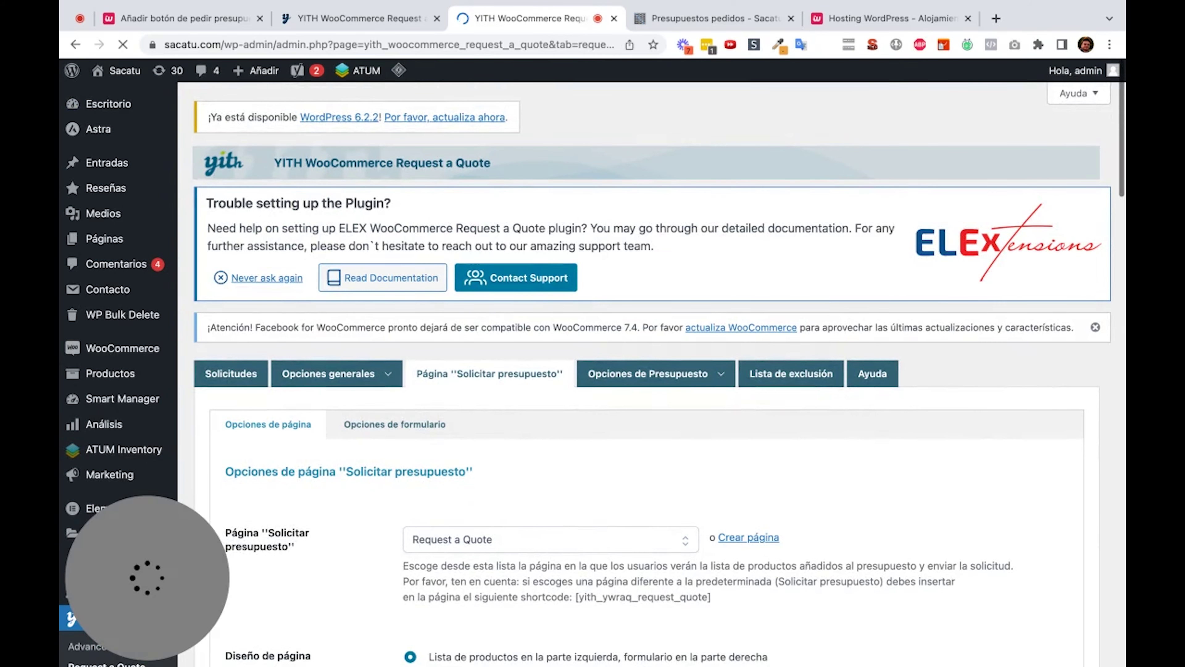
Step: Open the Opciones de formulario and examine the default form fields, their required status and their order
{"action": "scroll", "coordinate": [593, 374], "scroll_direction": "down", "scroll_amount": 3}
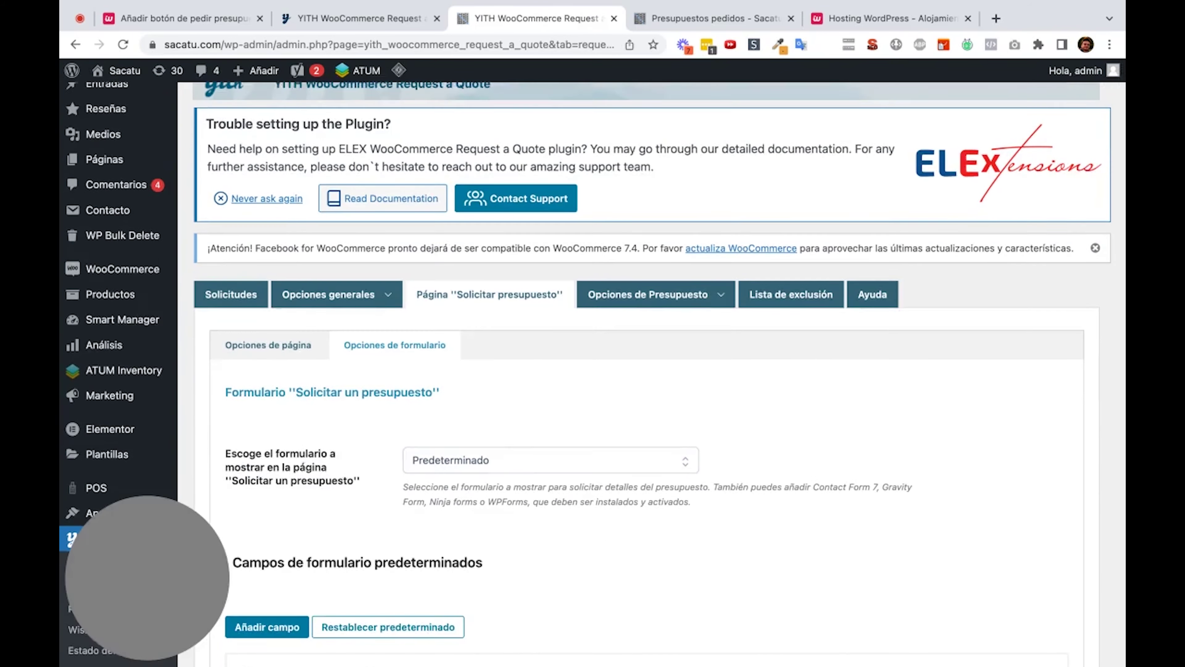
{"action": "scroll", "coordinate": [592, 373], "scroll_direction": "down", "scroll_amount": 10}
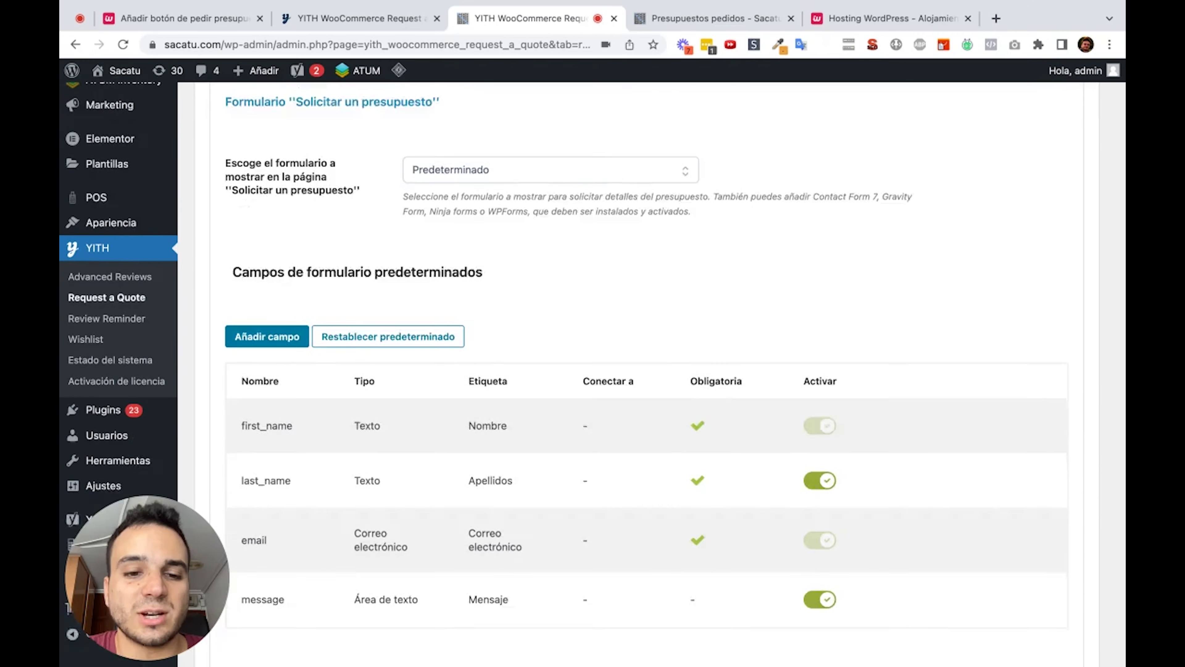
{"action": "scroll", "coordinate": [545, 298], "scroll_direction": "down", "scroll_amount": 3}
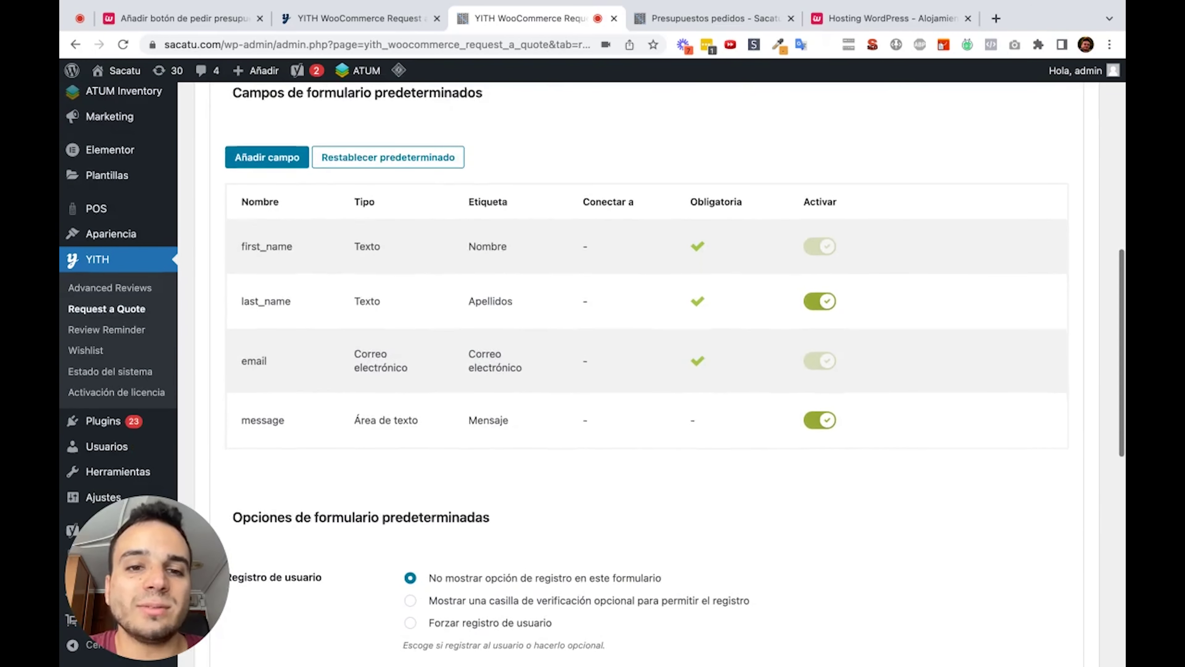
{"action": "mouse_move", "coordinate": [677, 356]}
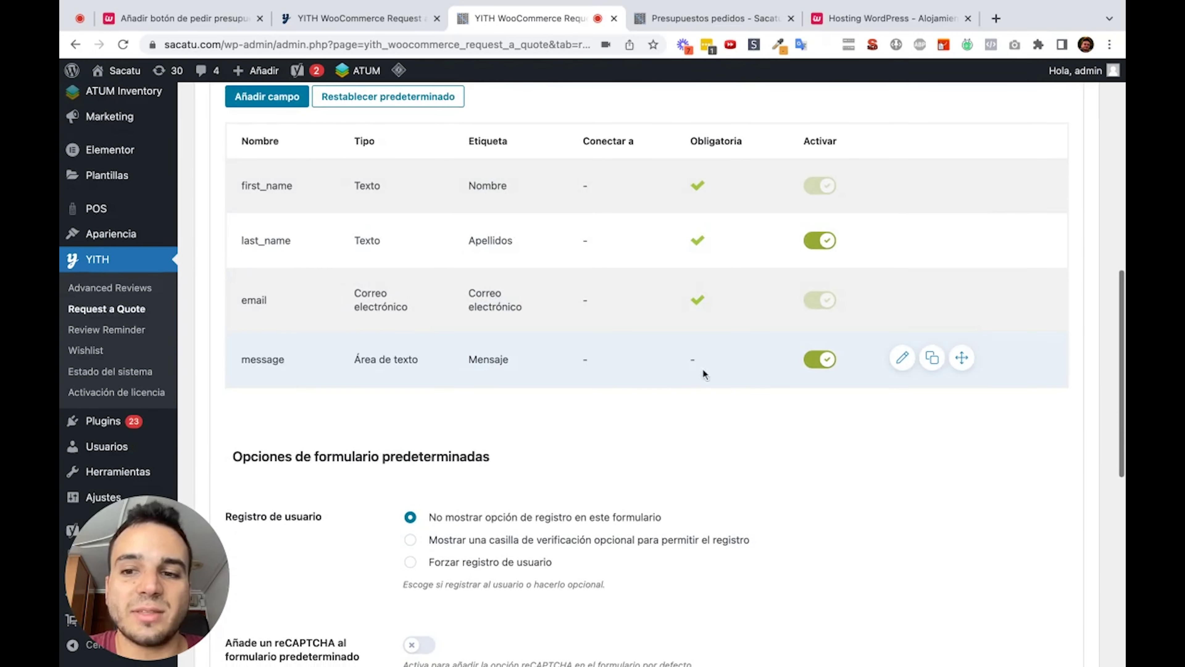
{"action": "left_click_drag", "start_coordinate": [966, 357], "coordinate": [965, 369]}
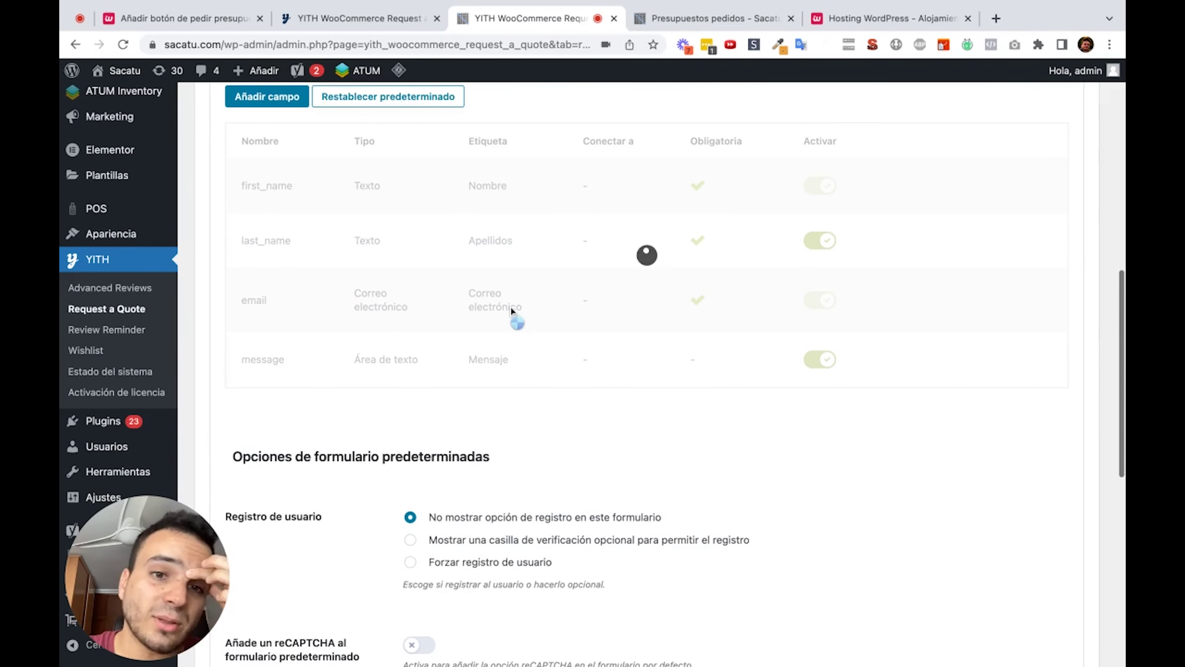
Step: Open the Añadir campo form, look through its field settings, and close it
{"action": "left_click", "coordinate": [275, 99]}
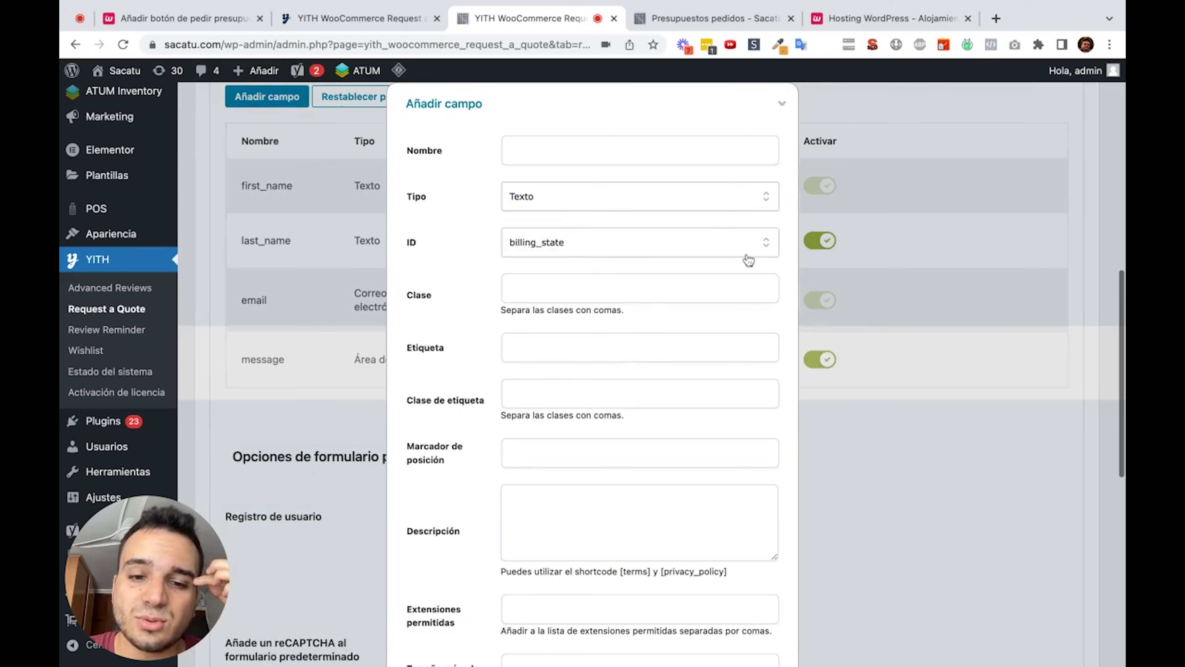
{"action": "scroll", "coordinate": [746, 257], "scroll_direction": "down", "scroll_amount": 10}
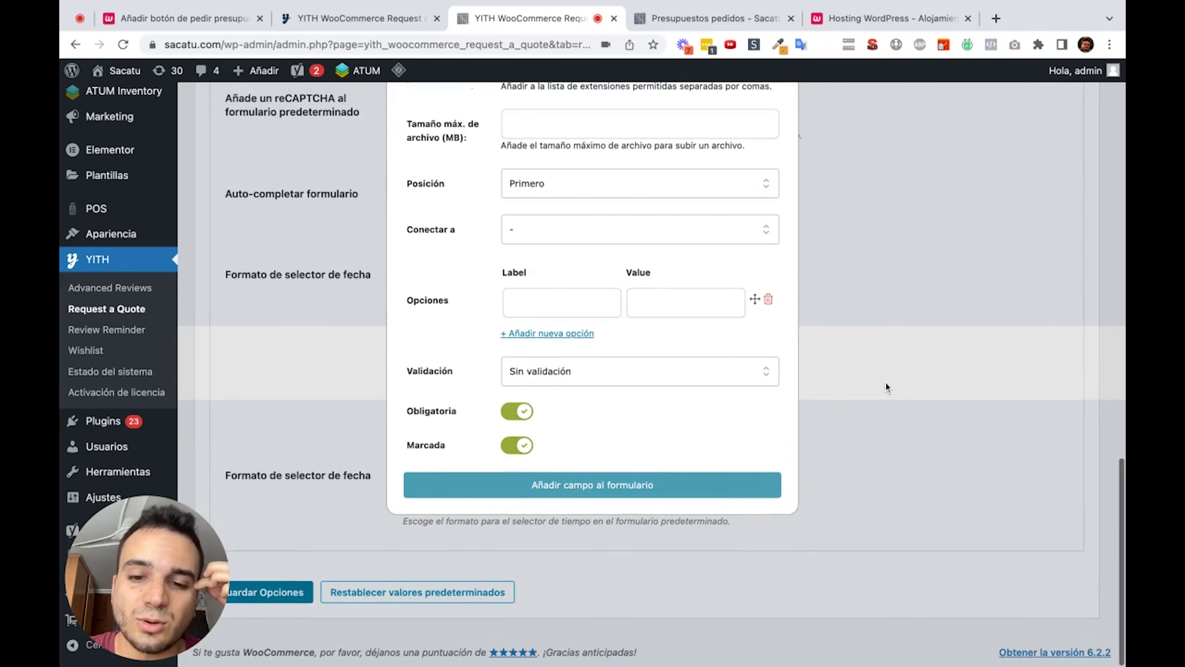
{"action": "scroll", "coordinate": [885, 382], "scroll_direction": "up", "scroll_amount": 10}
{"action": "left_click", "coordinate": [784, 159]}
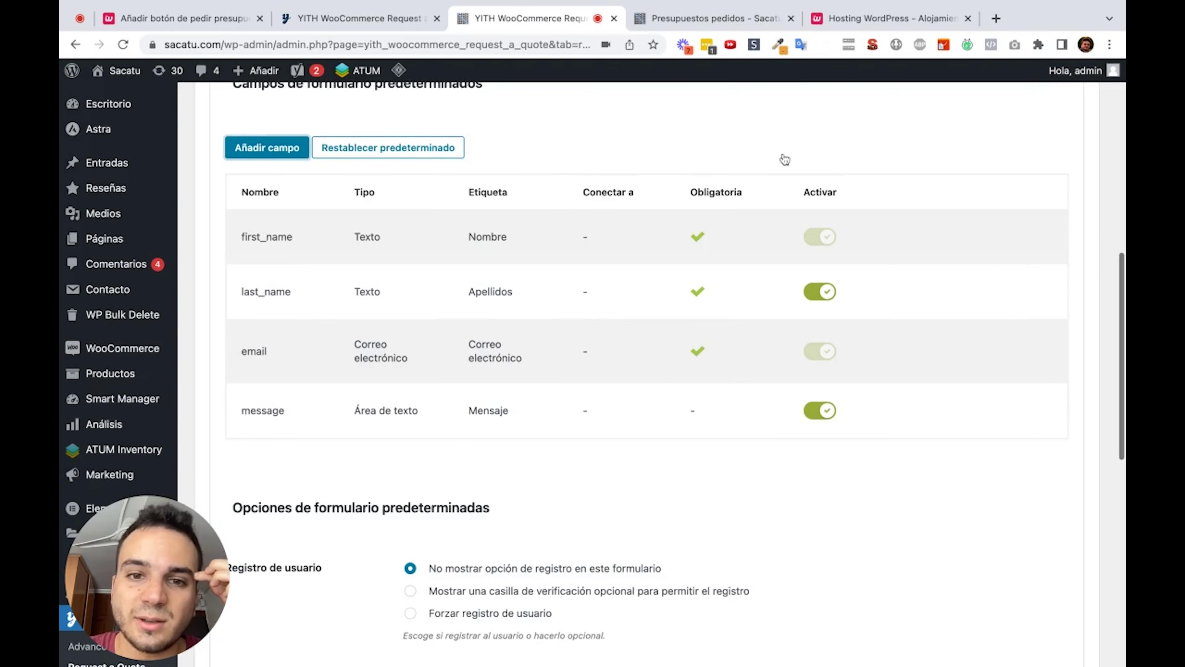
Step: Try adding a reCAPTCHA to the default form, switch it off again, and save the form options
{"action": "scroll", "coordinate": [598, 362], "scroll_direction": "down", "scroll_amount": 7}
{"action": "scroll", "coordinate": [598, 362], "scroll_direction": "down", "scroll_amount": 4}
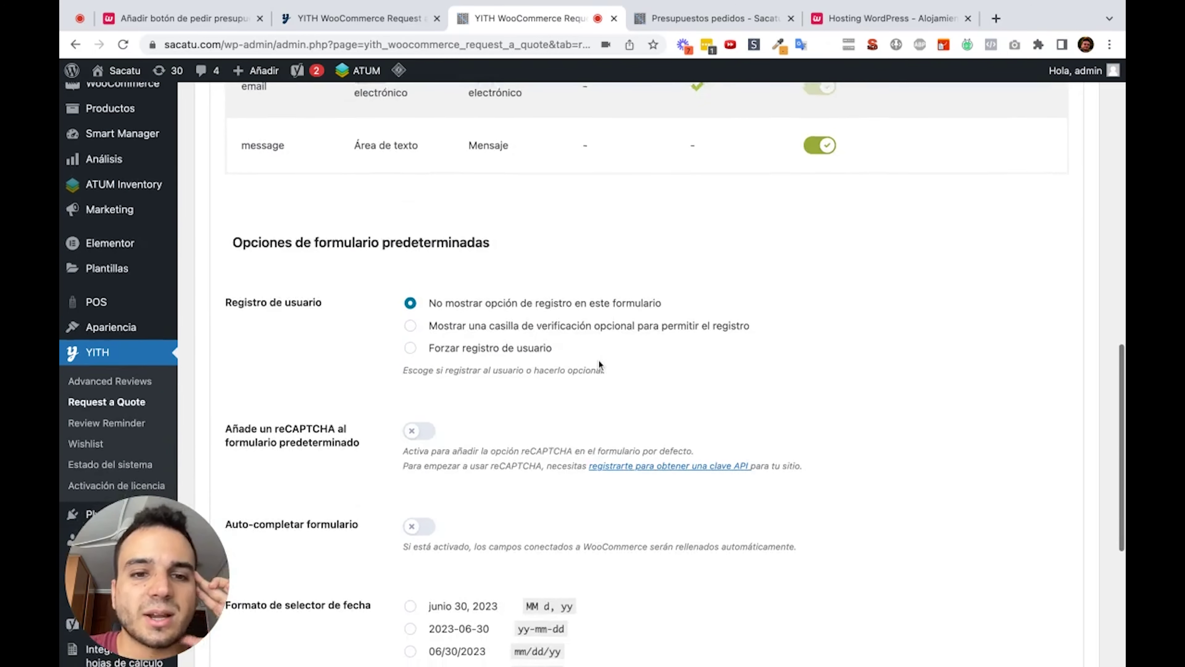
{"action": "scroll", "coordinate": [598, 362], "scroll_direction": "down", "scroll_amount": 1}
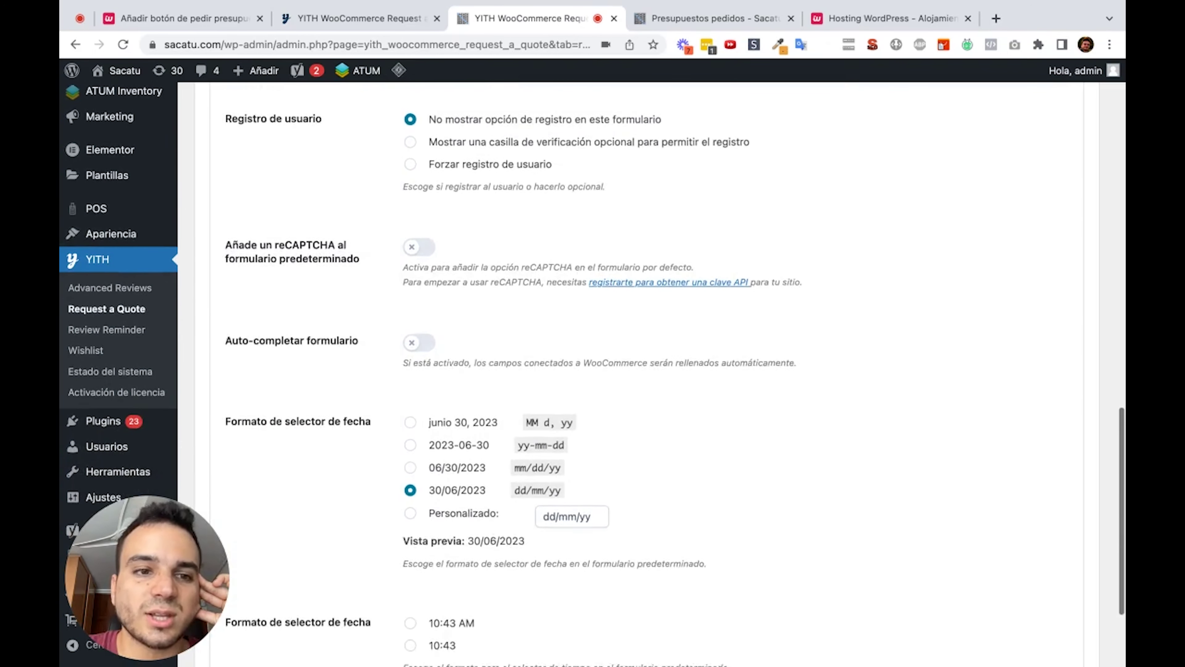
{"action": "left_click", "coordinate": [425, 206]}
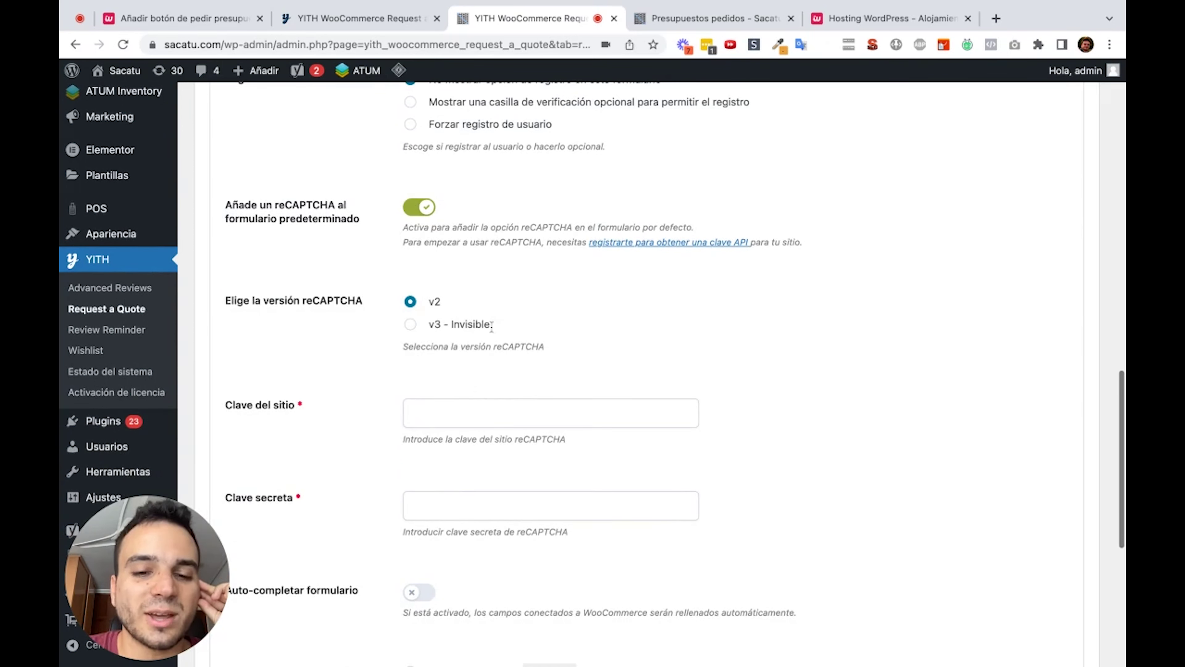
{"action": "left_click", "coordinate": [414, 202]}
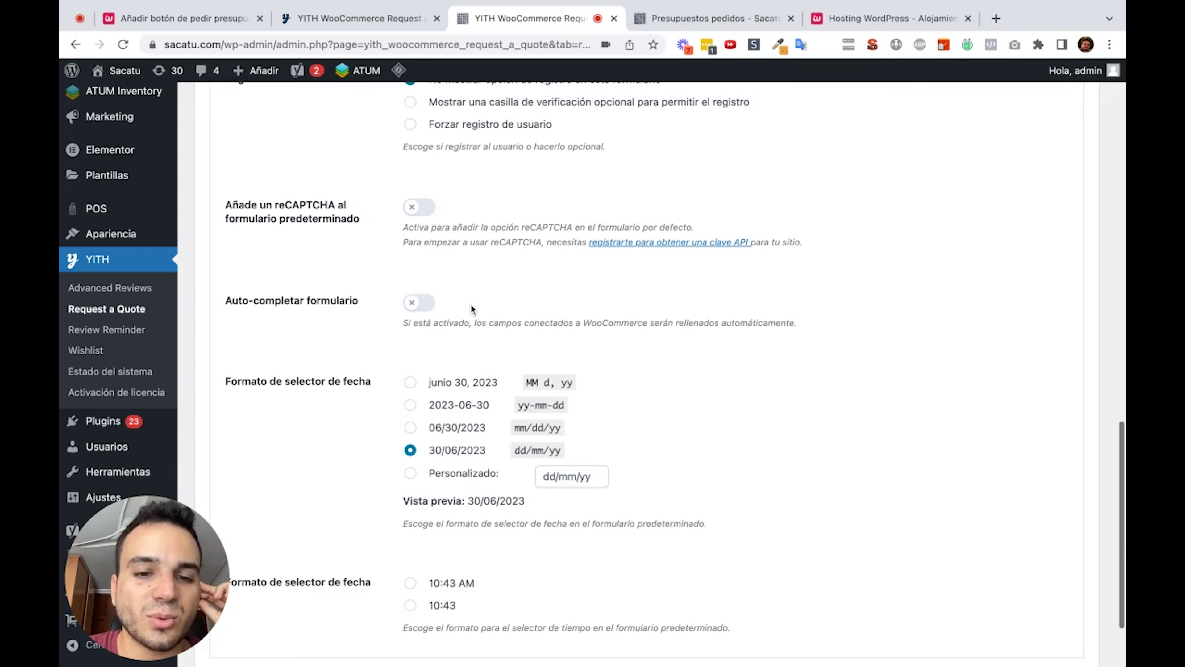
{"action": "scroll", "coordinate": [471, 304], "scroll_direction": "down", "scroll_amount": 3}
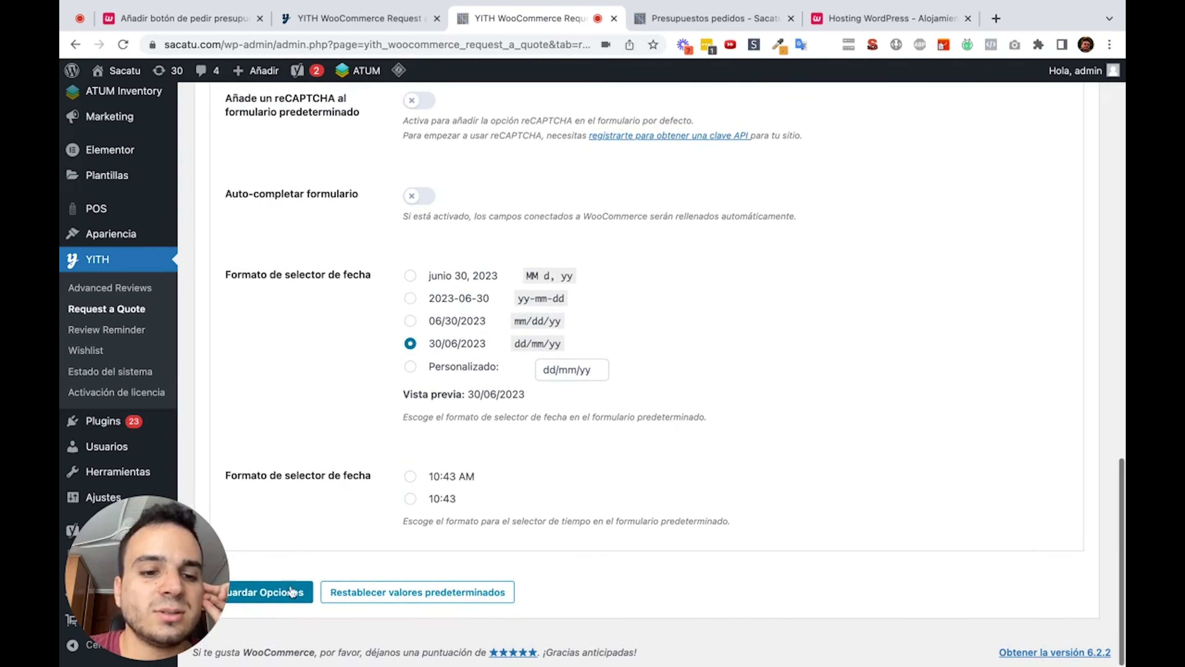
{"action": "left_click", "coordinate": [294, 592]}
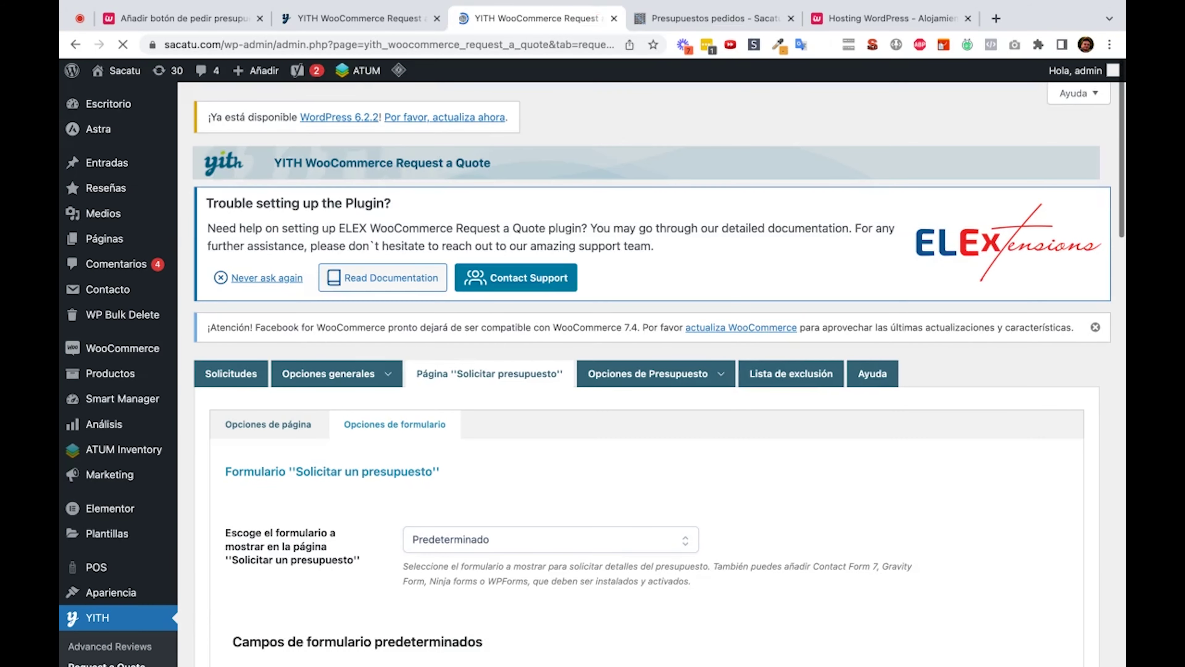
Step: Open the Opciones de presupuesto settings and examine how submitted quote requests are handled
{"action": "scroll", "coordinate": [609, 478], "scroll_direction": "down", "scroll_amount": 2}
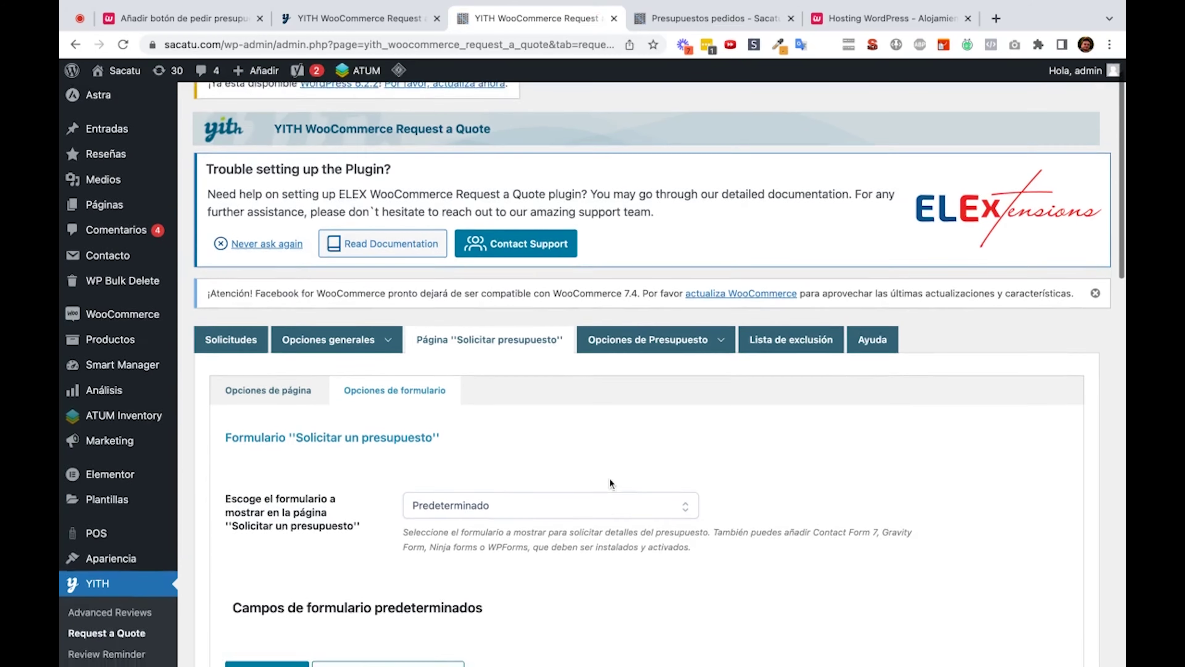
{"action": "scroll", "coordinate": [609, 478], "scroll_direction": "down", "scroll_amount": 1}
{"action": "mouse_move", "coordinate": [663, 264]}
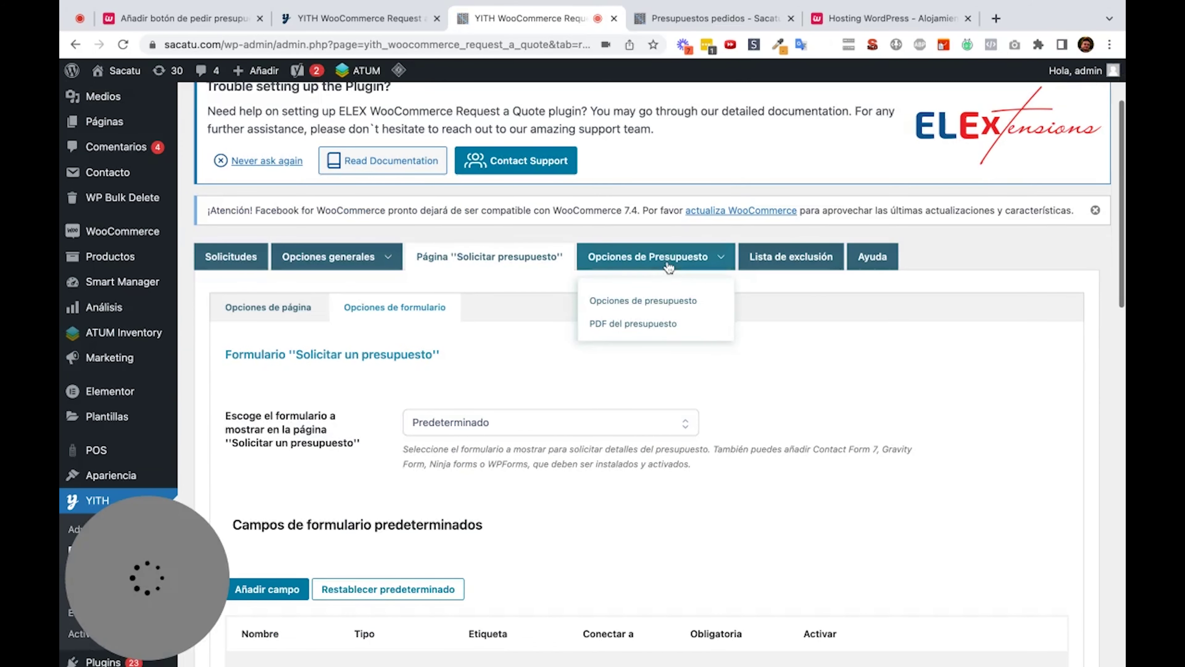
{"action": "left_click", "coordinate": [664, 305]}
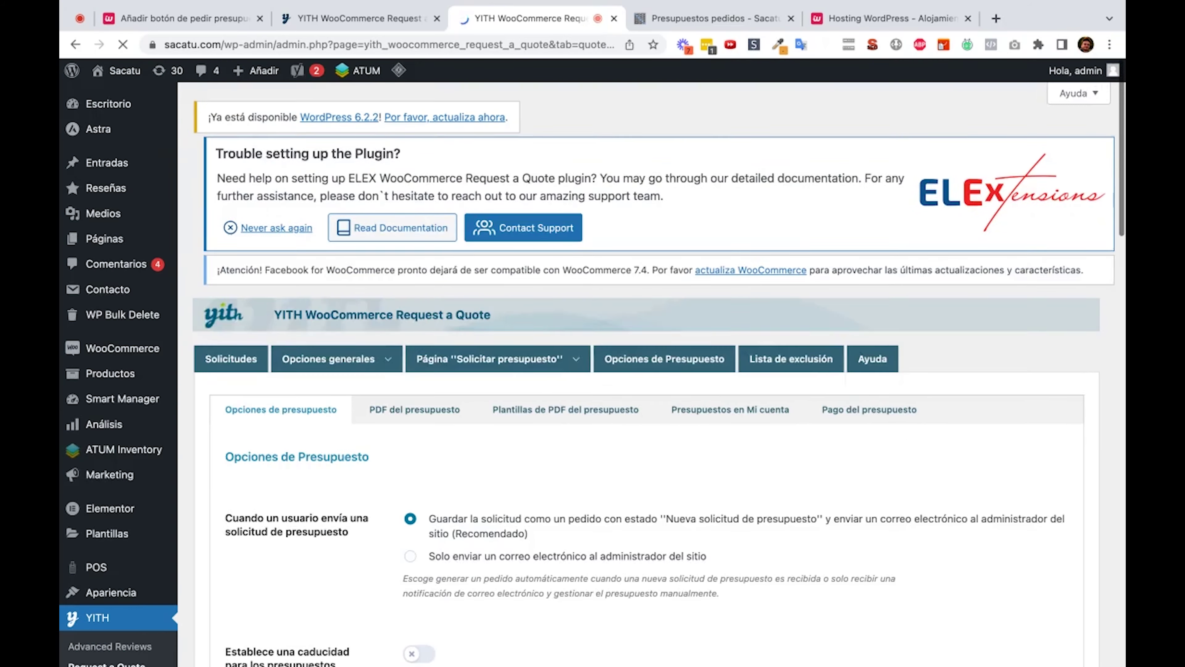
{"action": "scroll", "coordinate": [653, 373], "scroll_direction": "down", "scroll_amount": 4}
{"action": "scroll", "coordinate": [147, 577], "scroll_direction": "down", "scroll_amount": 4}
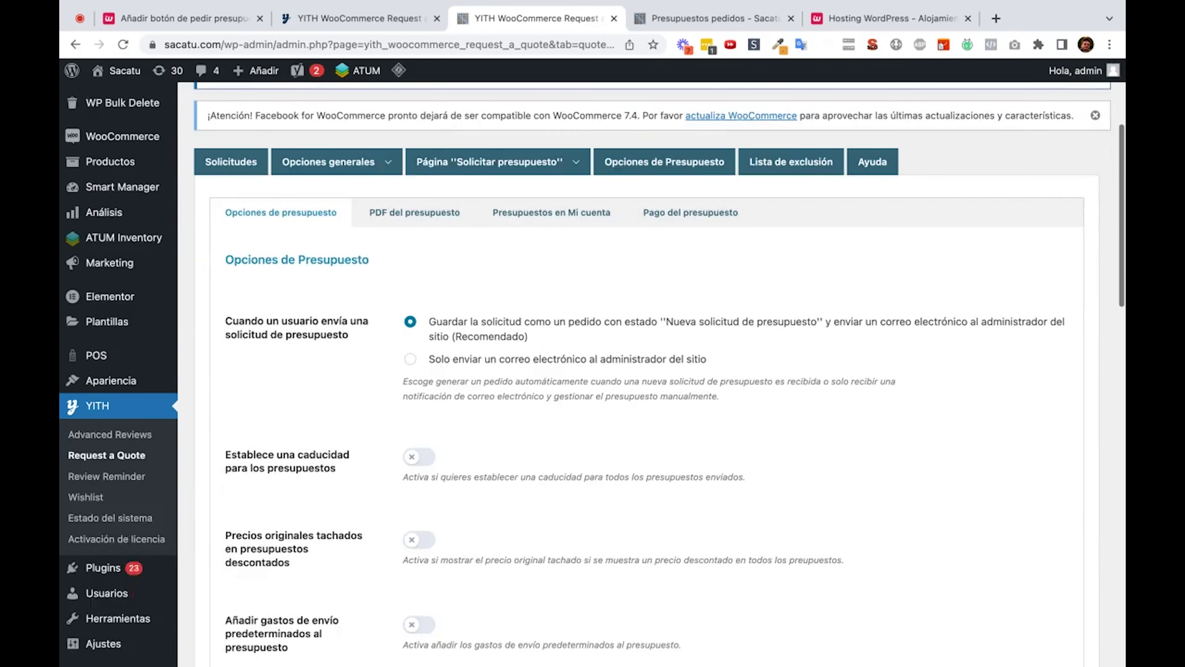
Step: Enable an expiry for all quotes and set it to 15 días
{"action": "scroll", "coordinate": [441, 204], "scroll_direction": "down", "scroll_amount": 4}
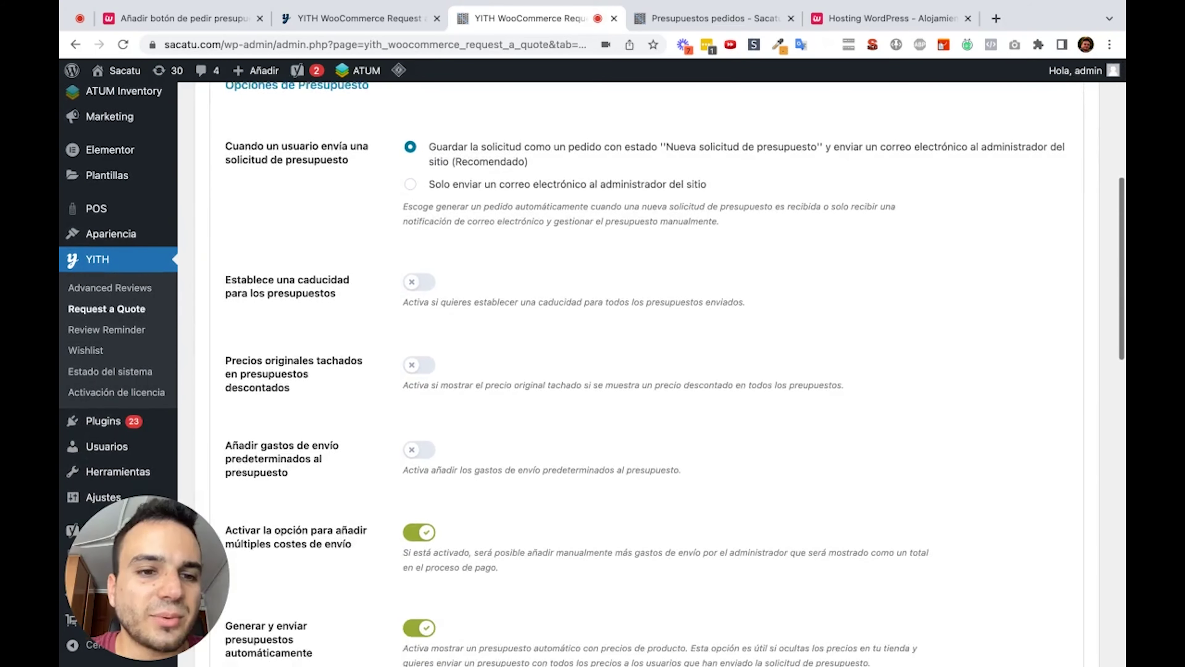
{"action": "left_click", "coordinate": [421, 186]}
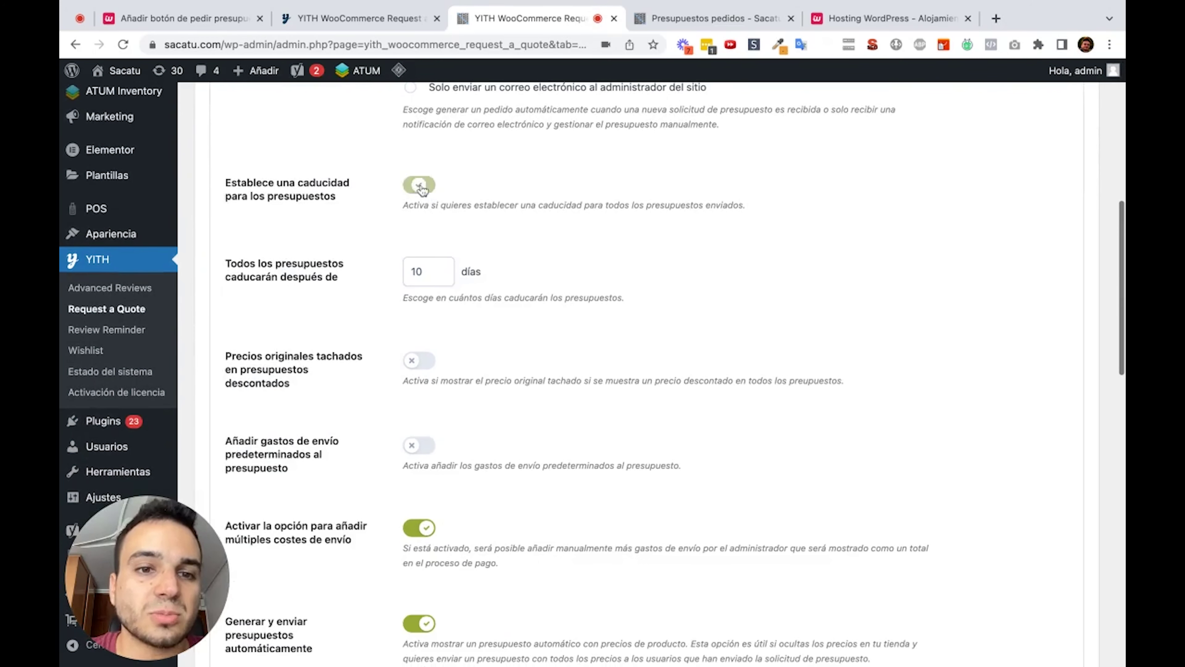
{"action": "left_click", "coordinate": [440, 263]}
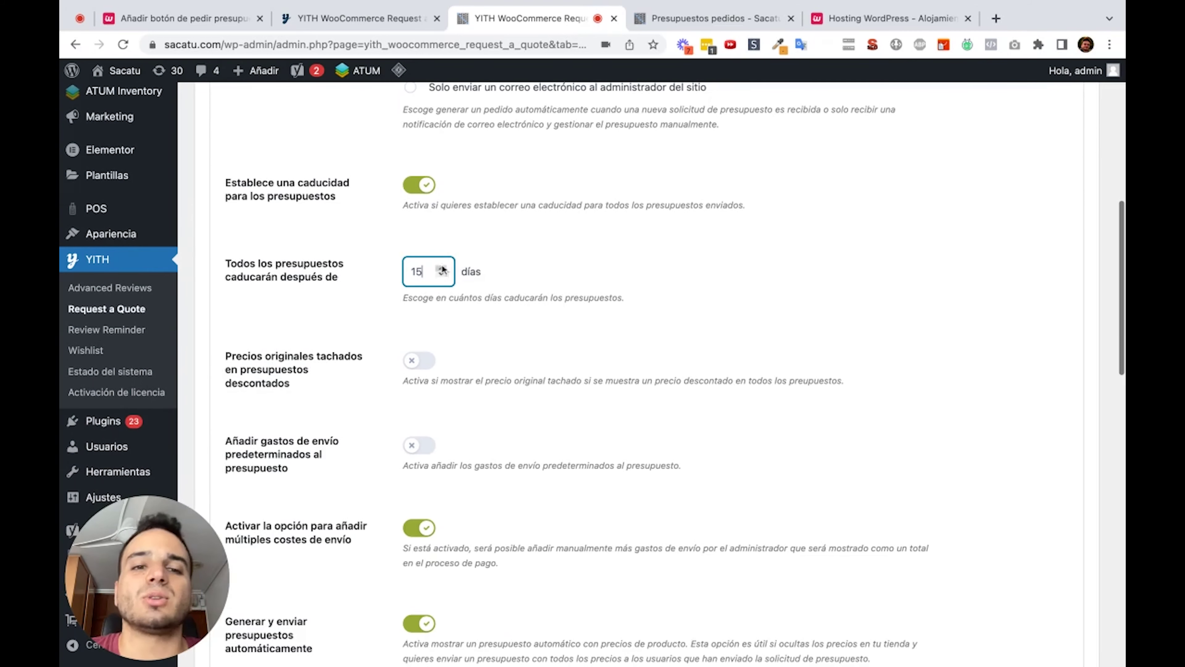
{"action": "left_click", "coordinate": [496, 272]}
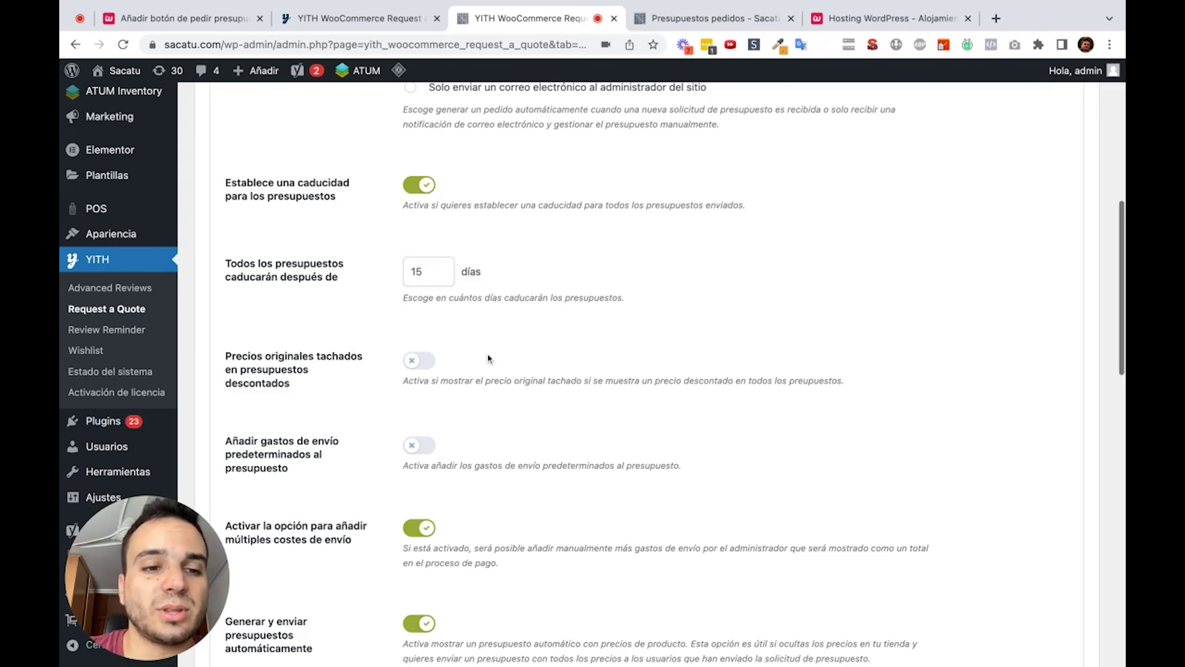
Step: Enable struck-through original prices on discounted quotes and the addition of default shipping costs to quotes
{"action": "scroll", "coordinate": [487, 358], "scroll_direction": "down", "scroll_amount": 5}
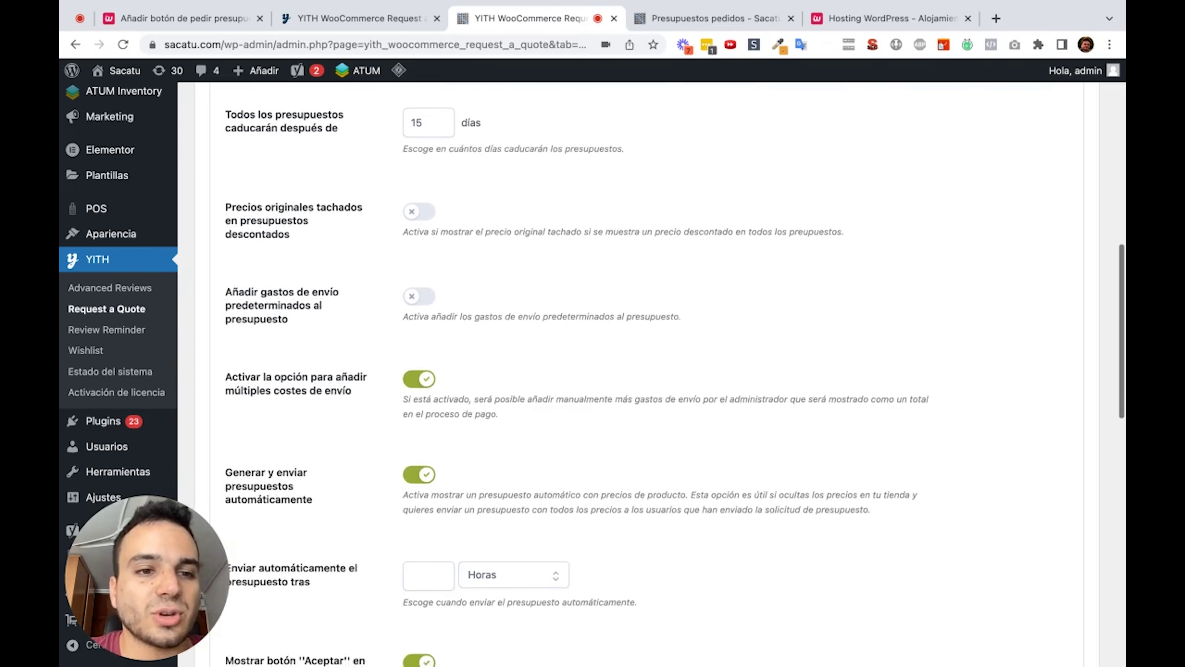
{"action": "scroll", "coordinate": [487, 353], "scroll_direction": "down", "scroll_amount": 2}
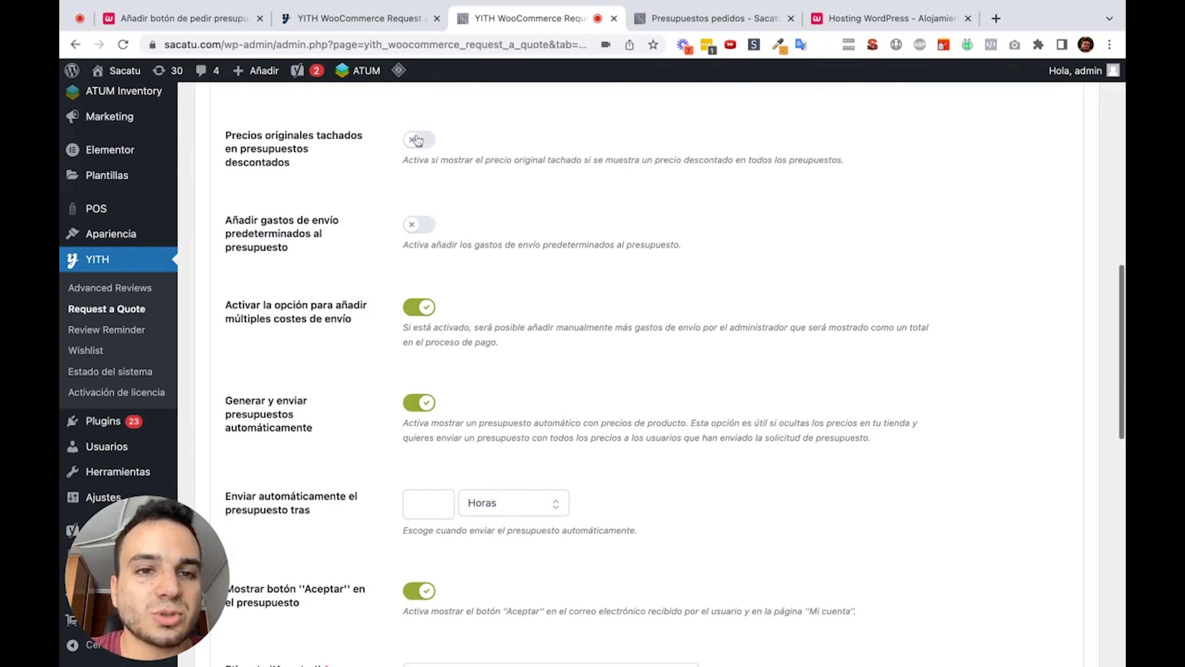
{"action": "left_click", "coordinate": [417, 140]}
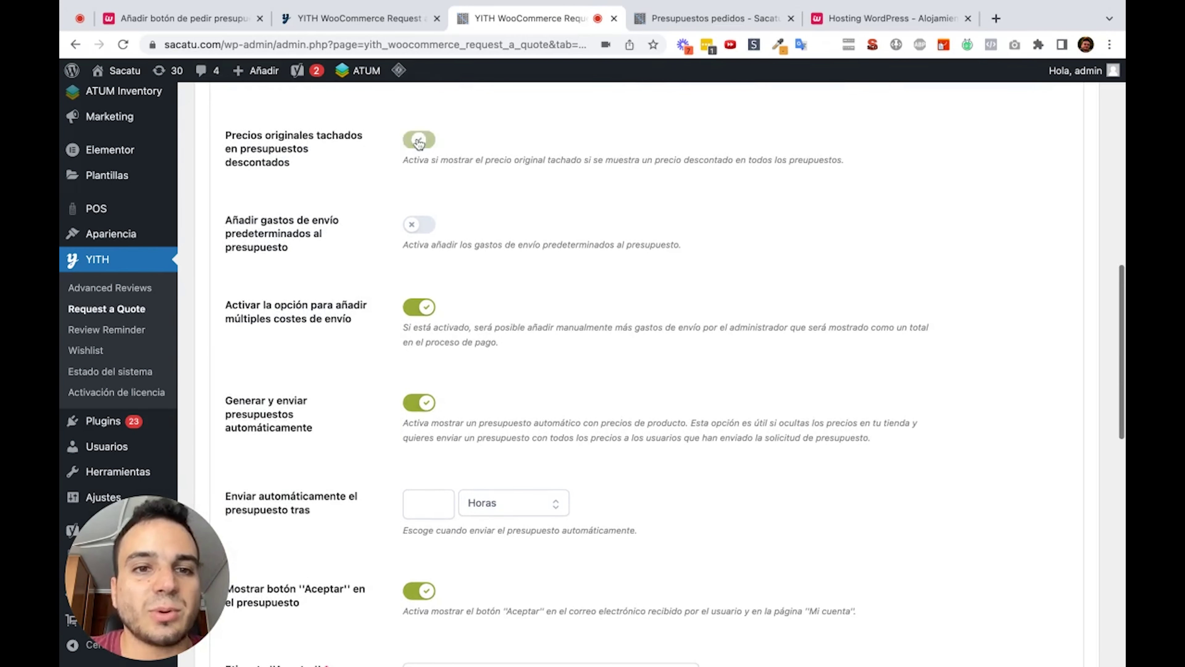
{"action": "left_click", "coordinate": [416, 231]}
Step: Examine the remaining quote options, from automatic sending and the accept and reject buttons to the quote payment preferences
{"action": "scroll", "coordinate": [481, 297], "scroll_direction": "down", "scroll_amount": 4}
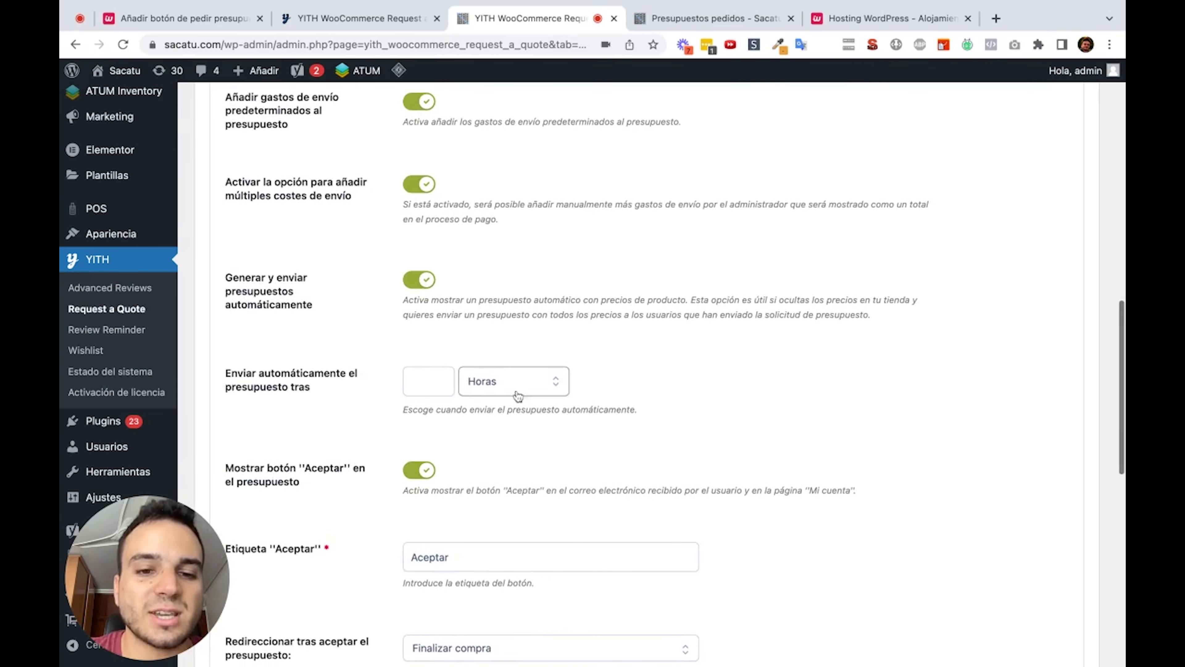
{"action": "scroll", "coordinate": [450, 380], "scroll_direction": "down", "scroll_amount": 5}
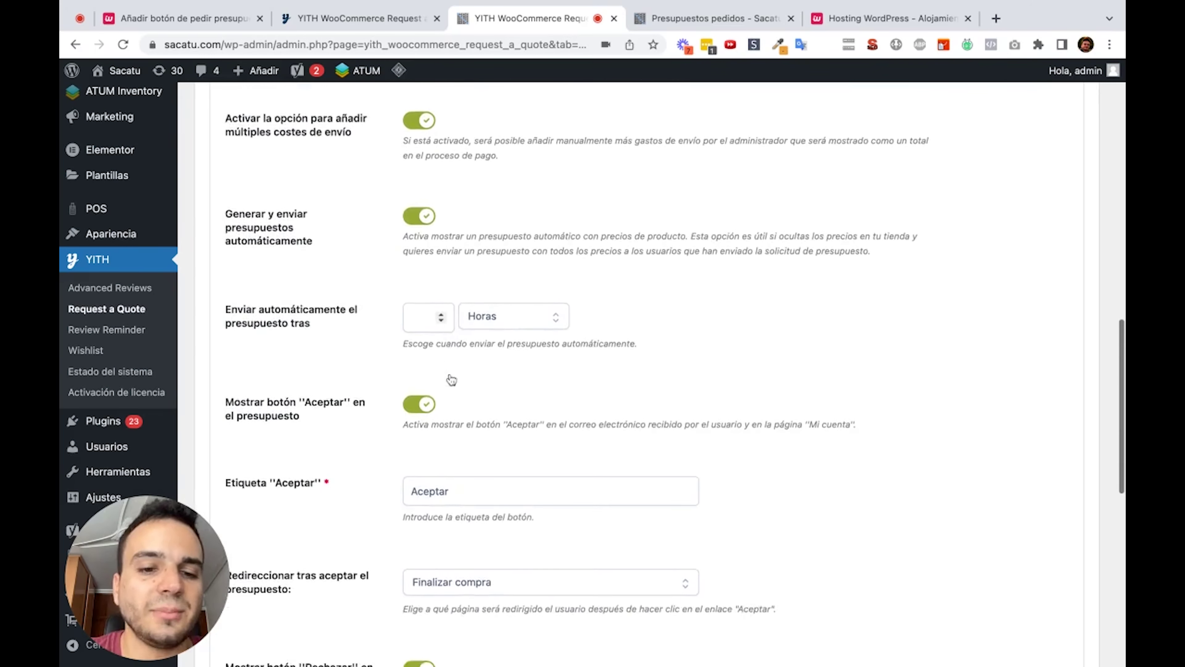
{"action": "scroll", "coordinate": [451, 379], "scroll_direction": "down", "scroll_amount": 3}
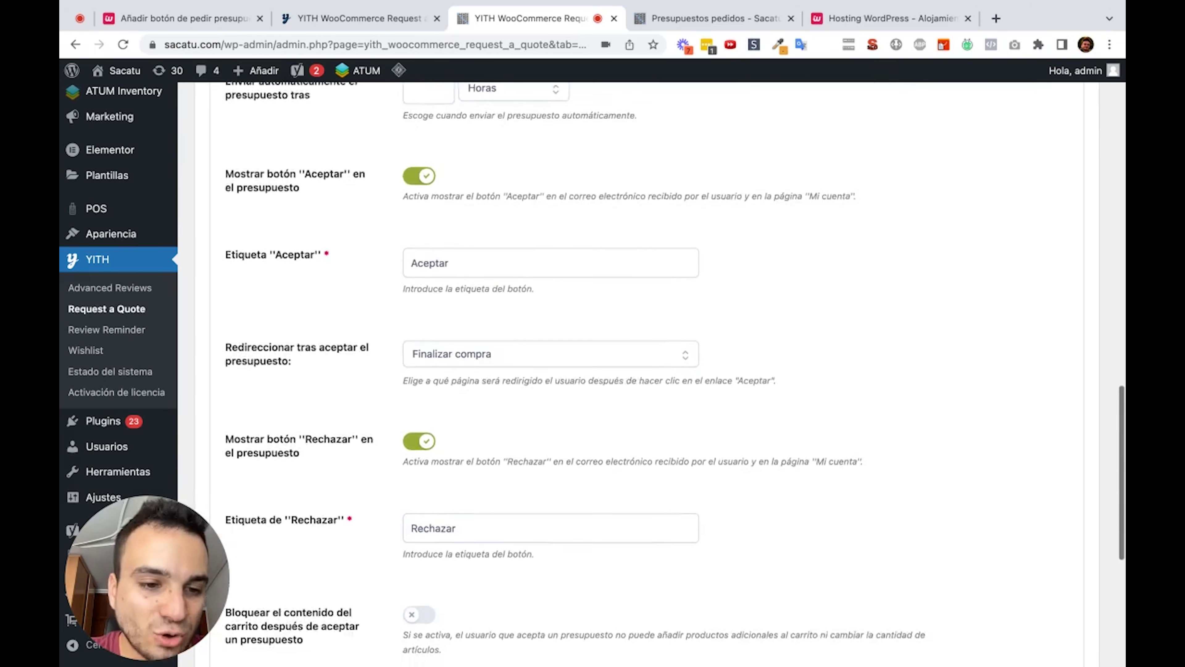
{"action": "scroll", "coordinate": [451, 380], "scroll_direction": "down", "scroll_amount": 4}
{"action": "scroll", "coordinate": [675, 384], "scroll_direction": "down", "scroll_amount": 1}
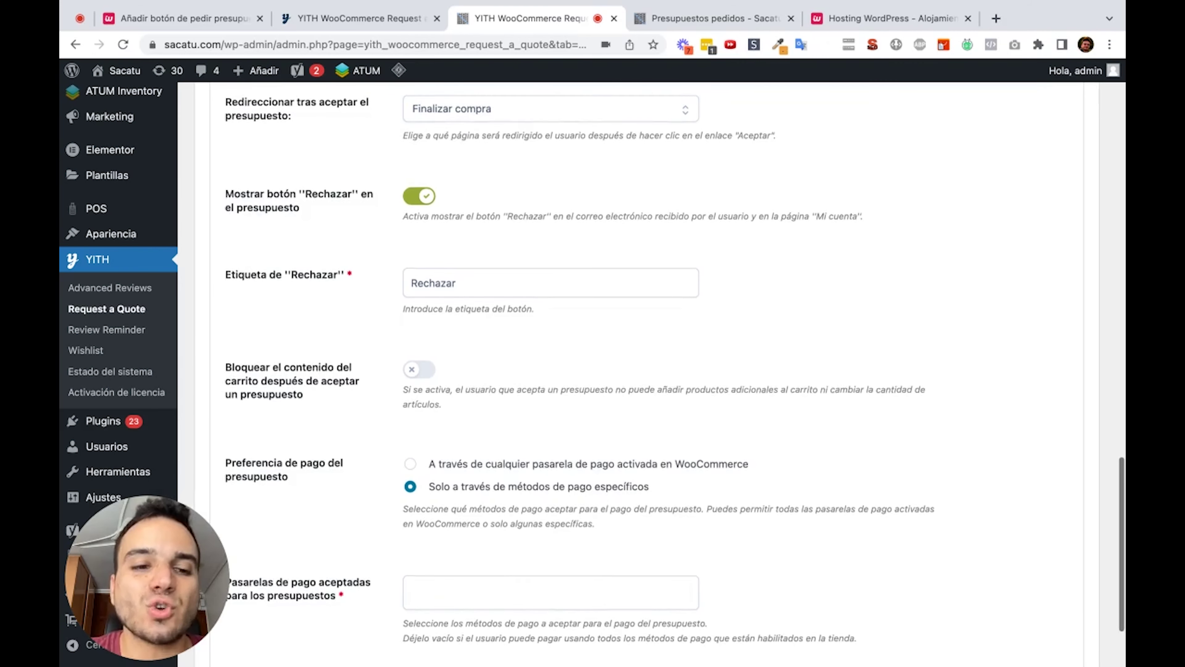
{"action": "scroll", "coordinate": [349, 470], "scroll_direction": "down", "scroll_amount": 3}
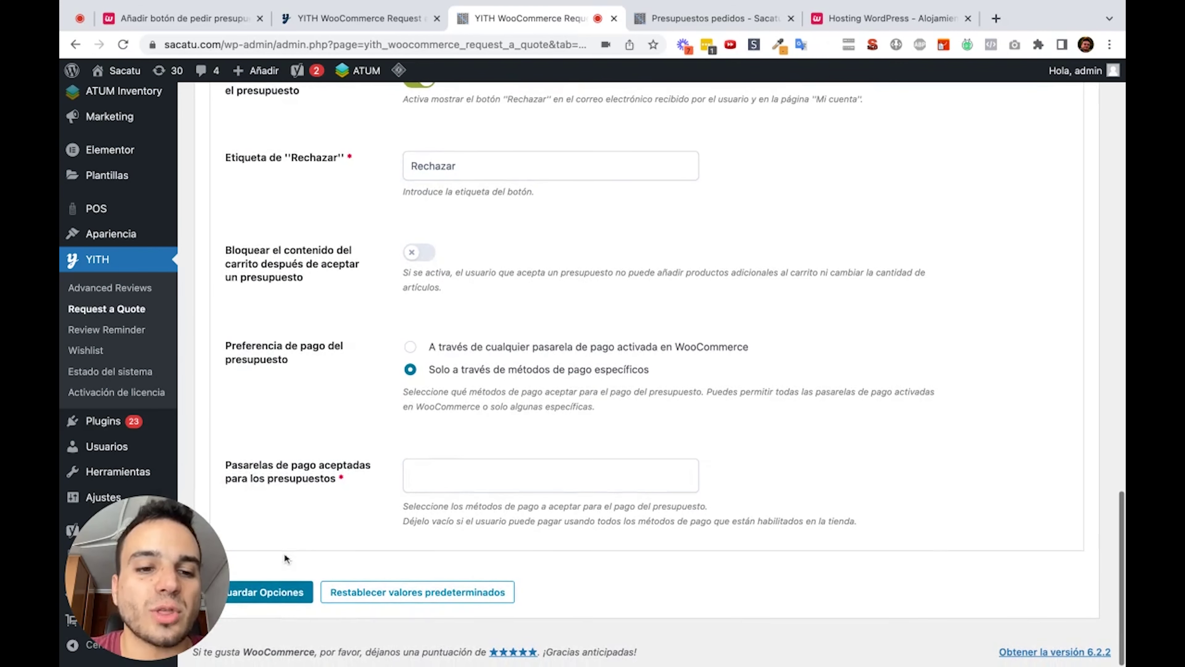
{"action": "scroll", "coordinate": [342, 519], "scroll_direction": "up", "scroll_amount": 1}
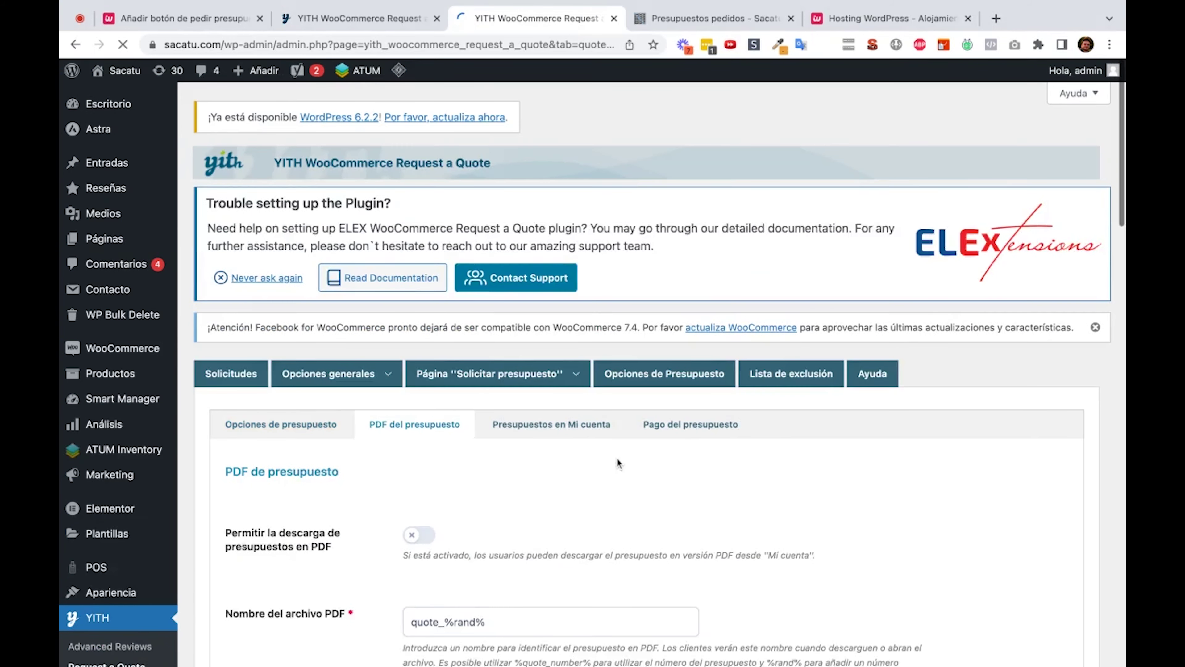
Step: Review the PDF del presupuesto settings, including PDF download, file name, template, logo and pagination
{"action": "scroll", "coordinate": [617, 457], "scroll_direction": "down", "scroll_amount": 3}
{"action": "scroll", "coordinate": [617, 459], "scroll_direction": "down", "scroll_amount": 4}
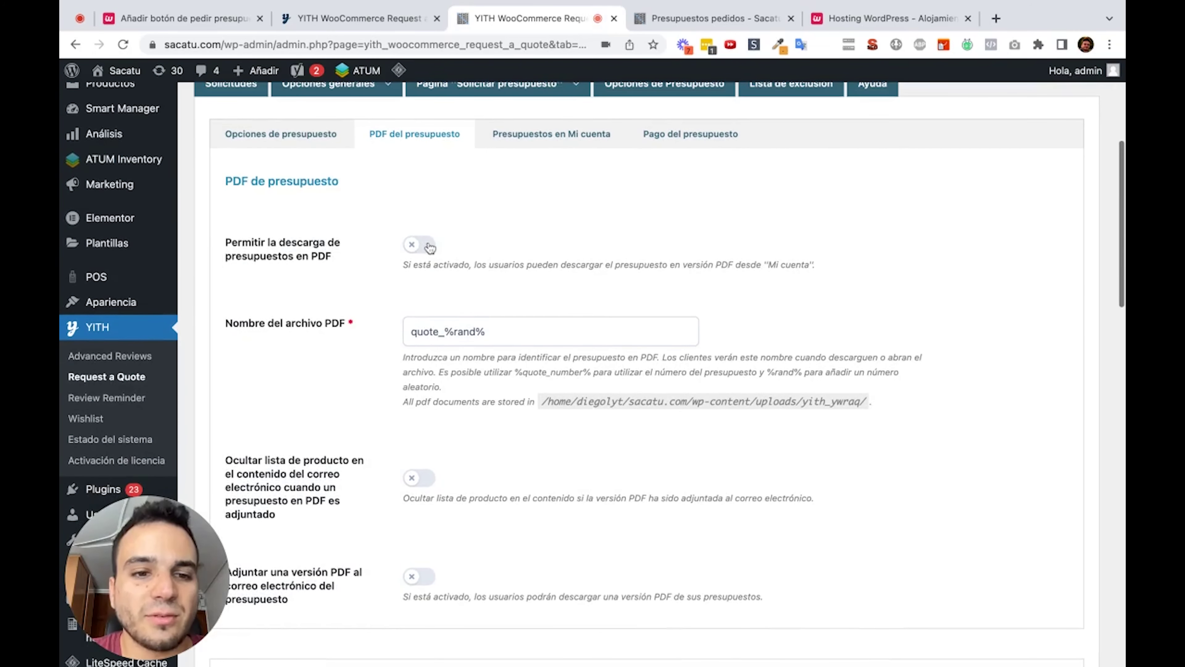
{"action": "scroll", "coordinate": [429, 248], "scroll_direction": "down", "scroll_amount": 3}
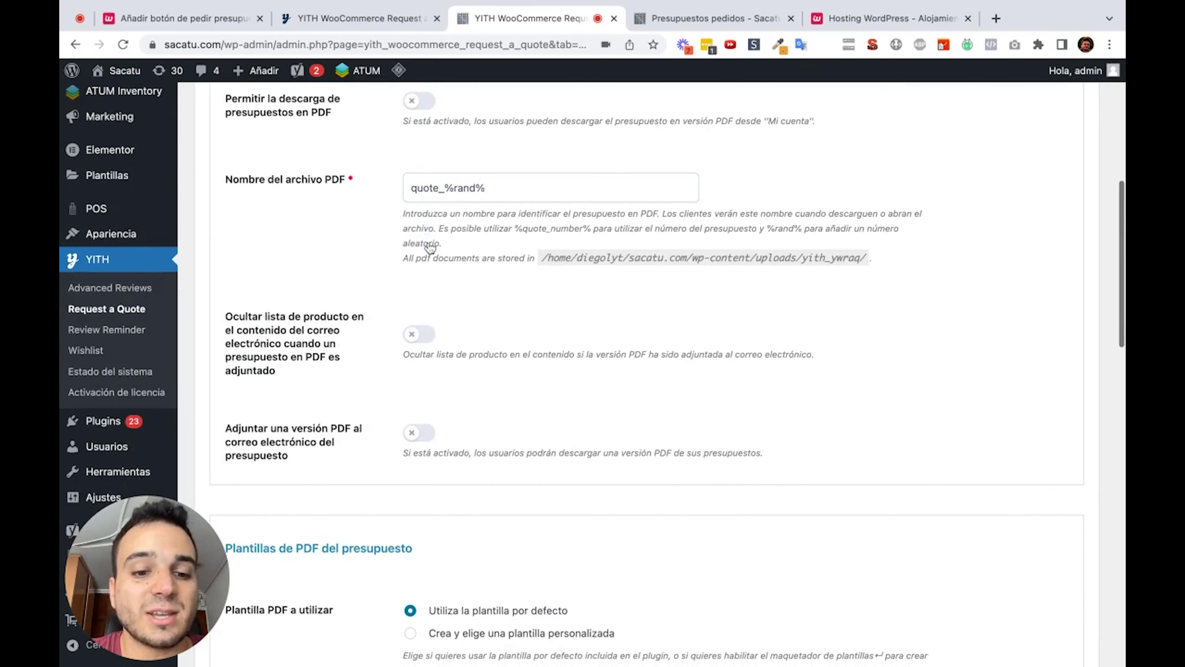
{"action": "scroll", "coordinate": [494, 301], "scroll_direction": "down", "scroll_amount": 8}
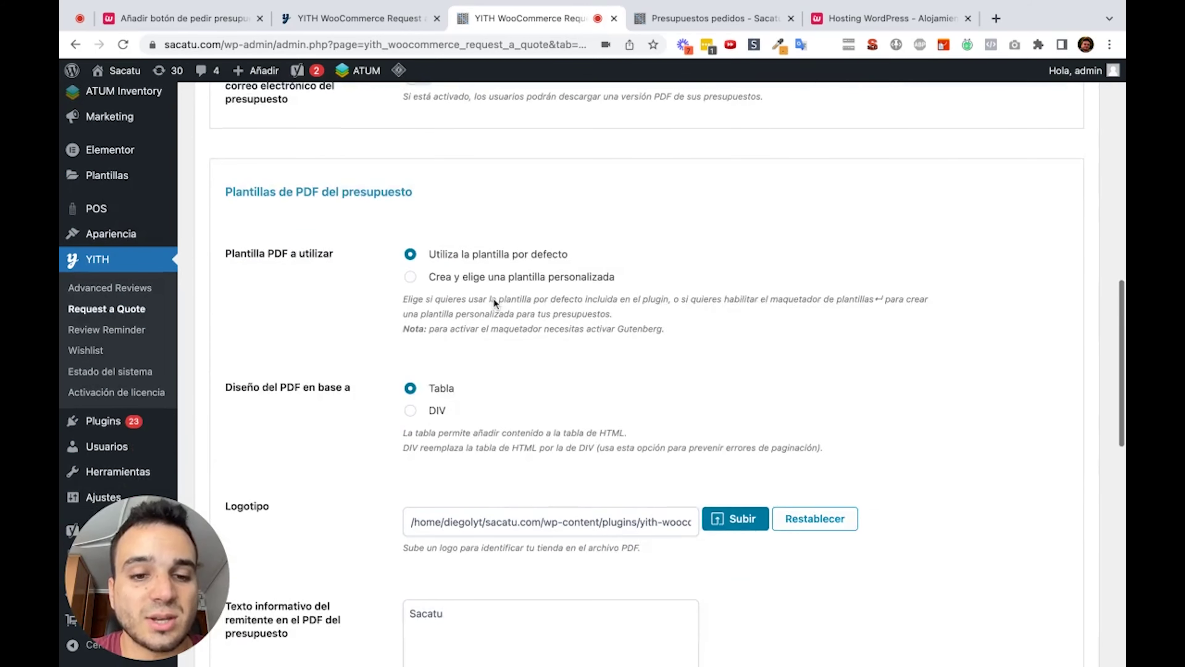
{"action": "scroll", "coordinate": [494, 299], "scroll_direction": "down", "scroll_amount": 10}
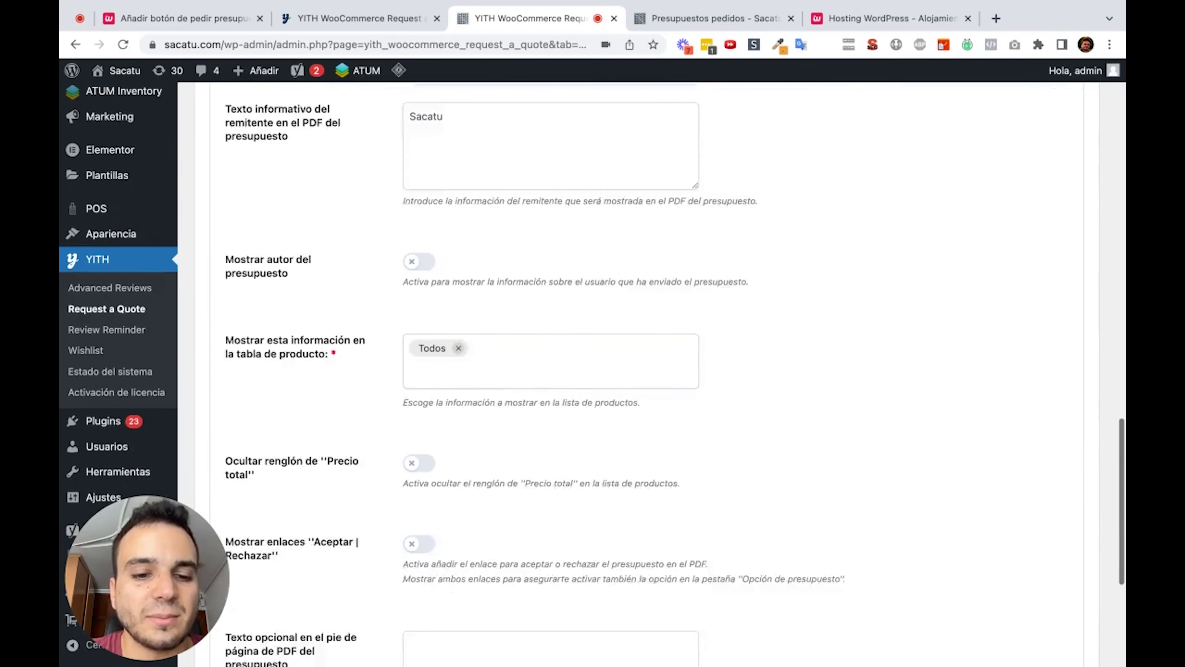
{"action": "scroll", "coordinate": [513, 308], "scroll_direction": "down", "scroll_amount": 5}
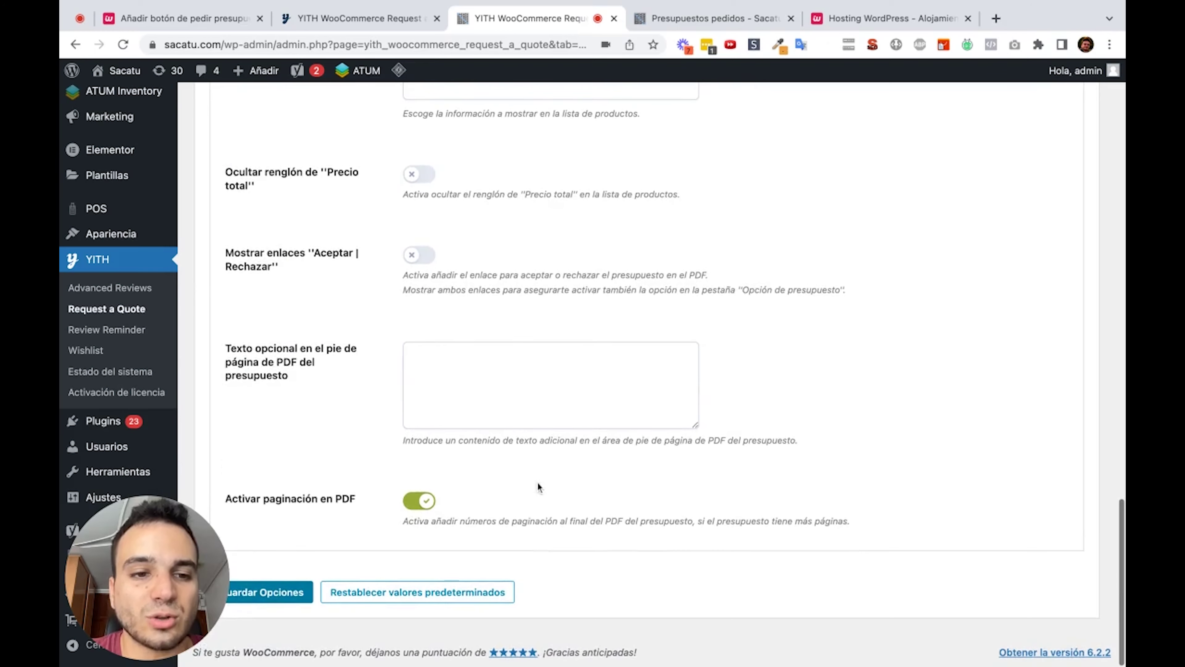
{"action": "scroll", "coordinate": [478, 409], "scroll_direction": "up", "scroll_amount": 20}
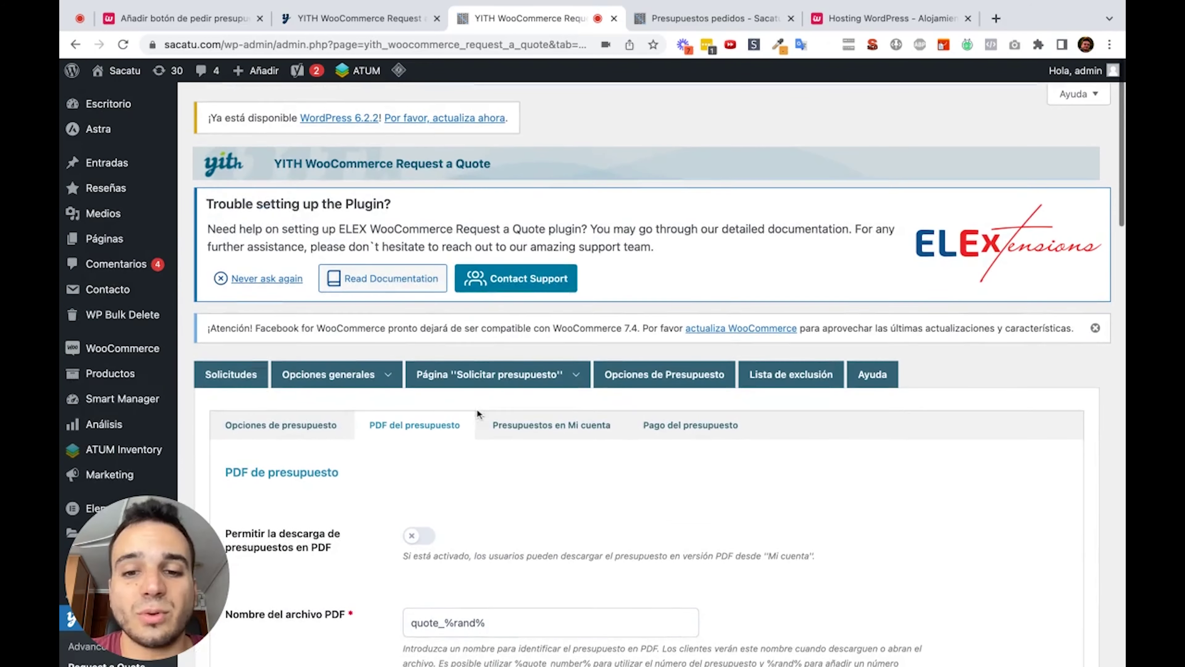
Step: Open the Presupuestos en Mi cuenta settings and review the labels and default text for new quote requests
{"action": "left_click", "coordinate": [573, 429]}
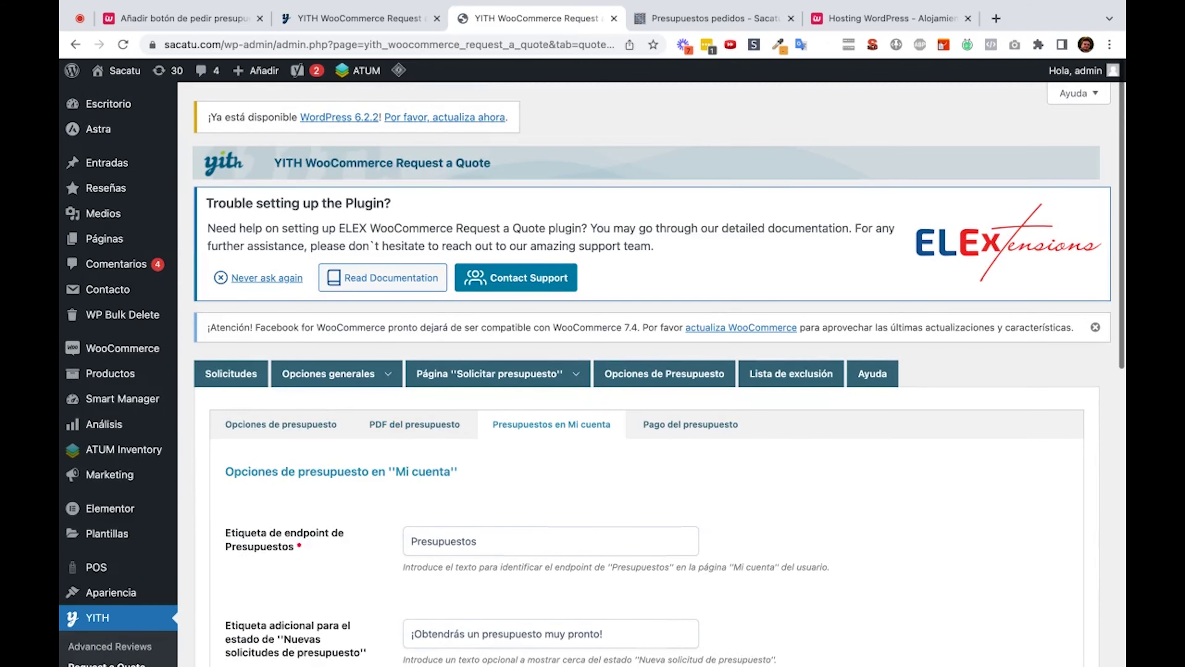
{"action": "scroll", "coordinate": [558, 387], "scroll_direction": "down", "scroll_amount": 7}
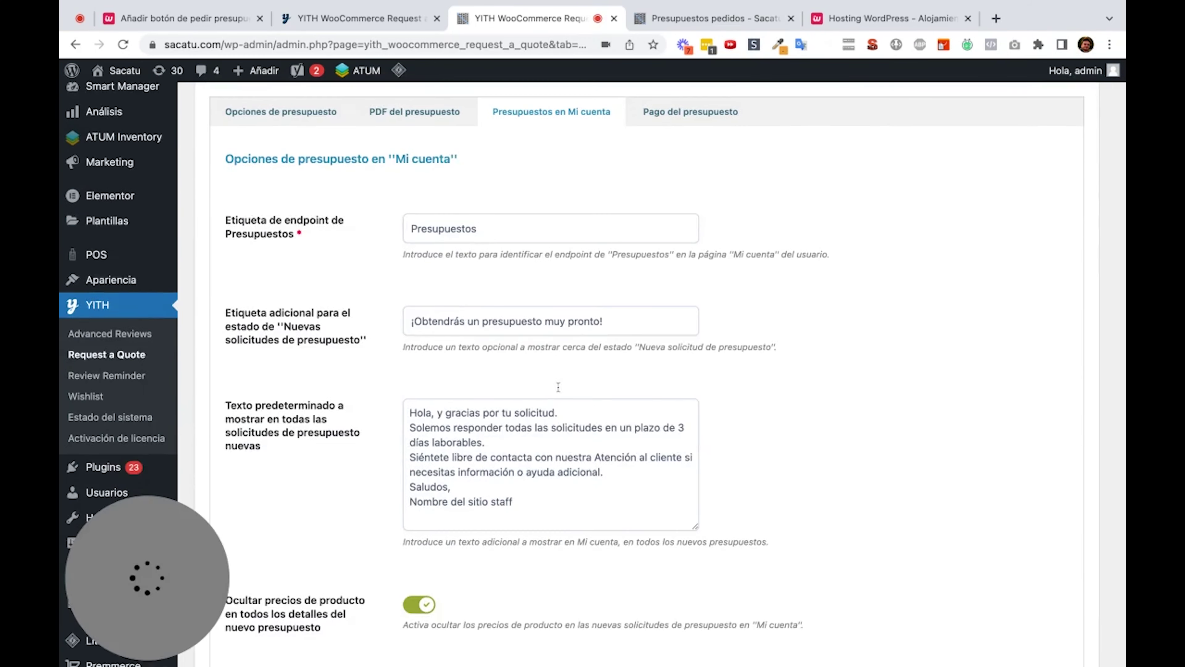
{"action": "scroll", "coordinate": [558, 386], "scroll_direction": "down", "scroll_amount": 5}
{"action": "scroll", "coordinate": [567, 445], "scroll_direction": "up", "scroll_amount": 13}
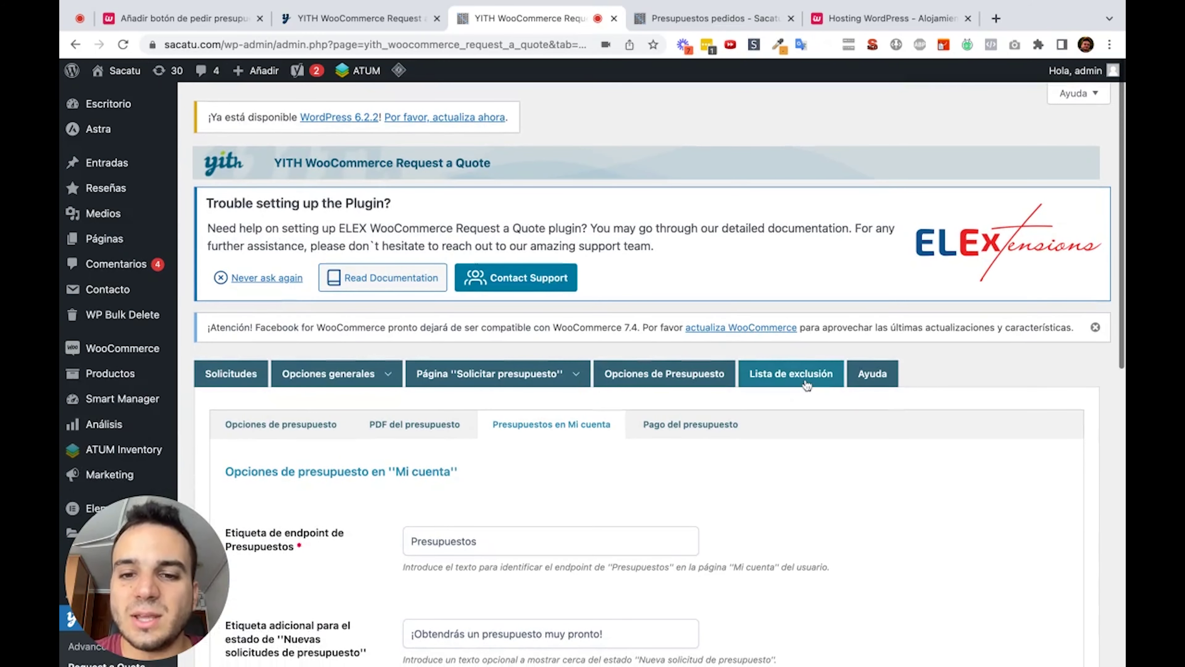
Step: Add the product Interferencias as an exception to the Lista de exclusión
{"action": "left_click", "coordinate": [807, 385]}
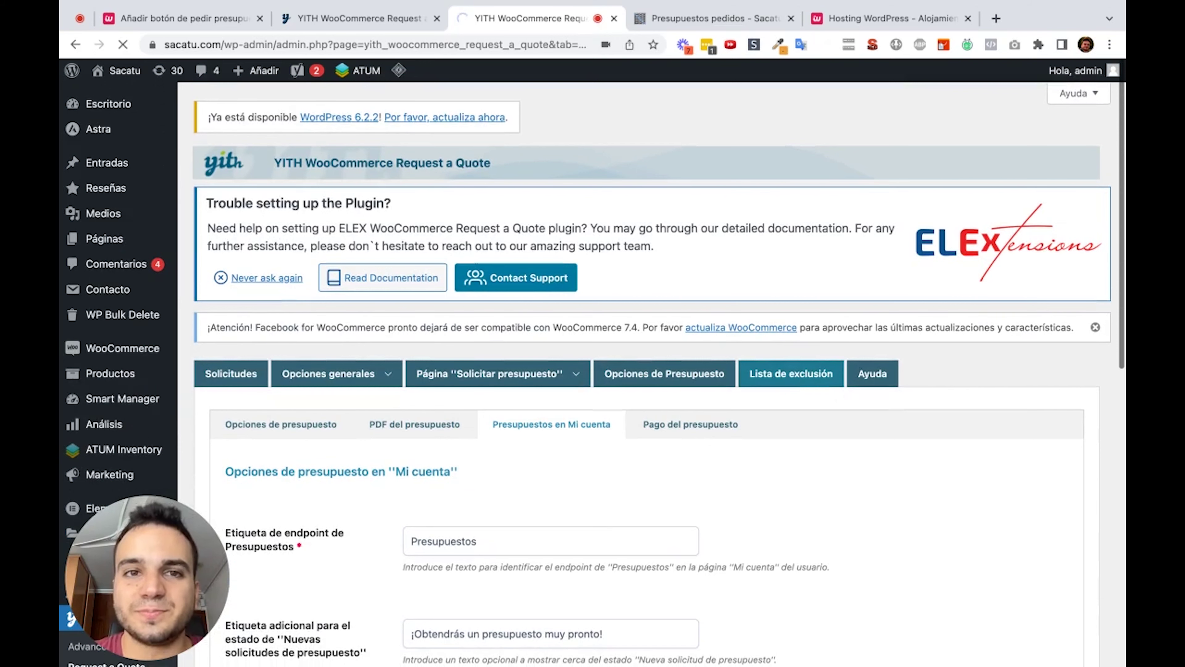
{"action": "scroll", "coordinate": [593, 374], "scroll_direction": "down", "scroll_amount": 2}
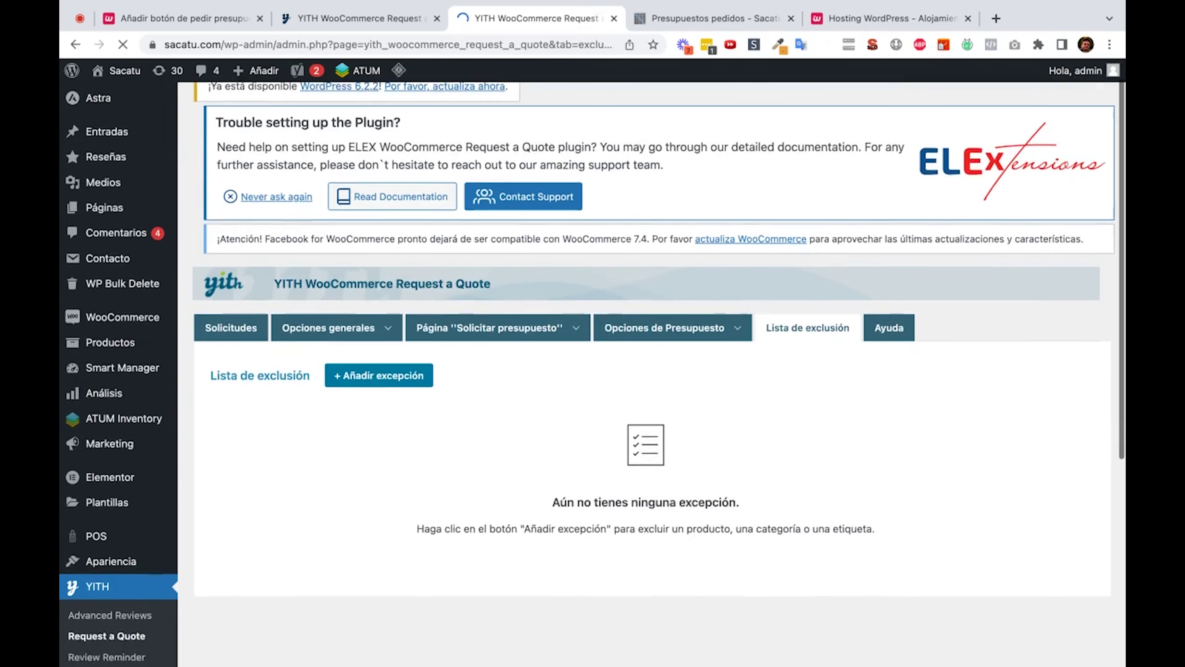
{"action": "left_click", "coordinate": [379, 362]}
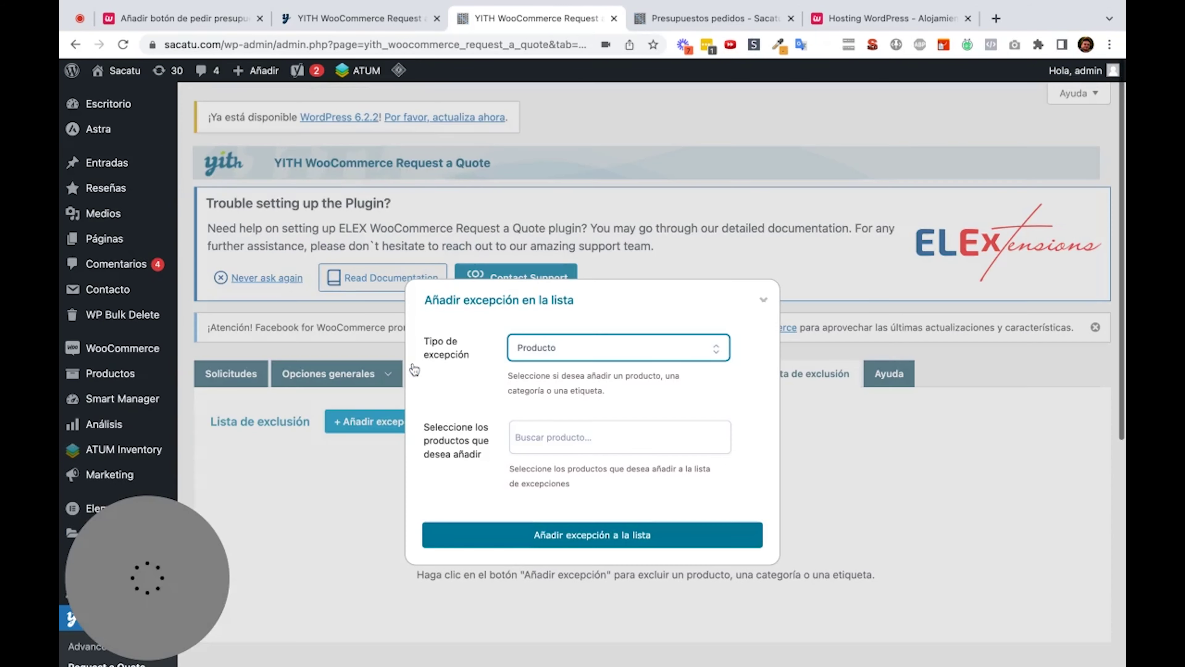
{"action": "left_click", "coordinate": [588, 436]}
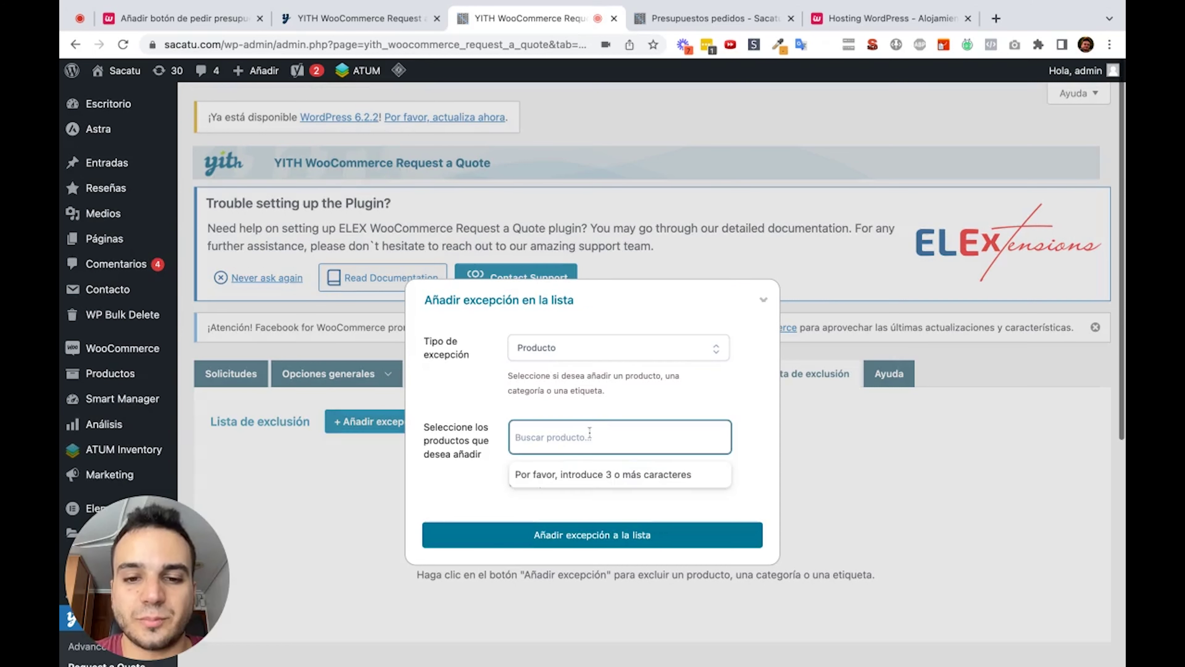
{"action": "type", "text": "interf"}
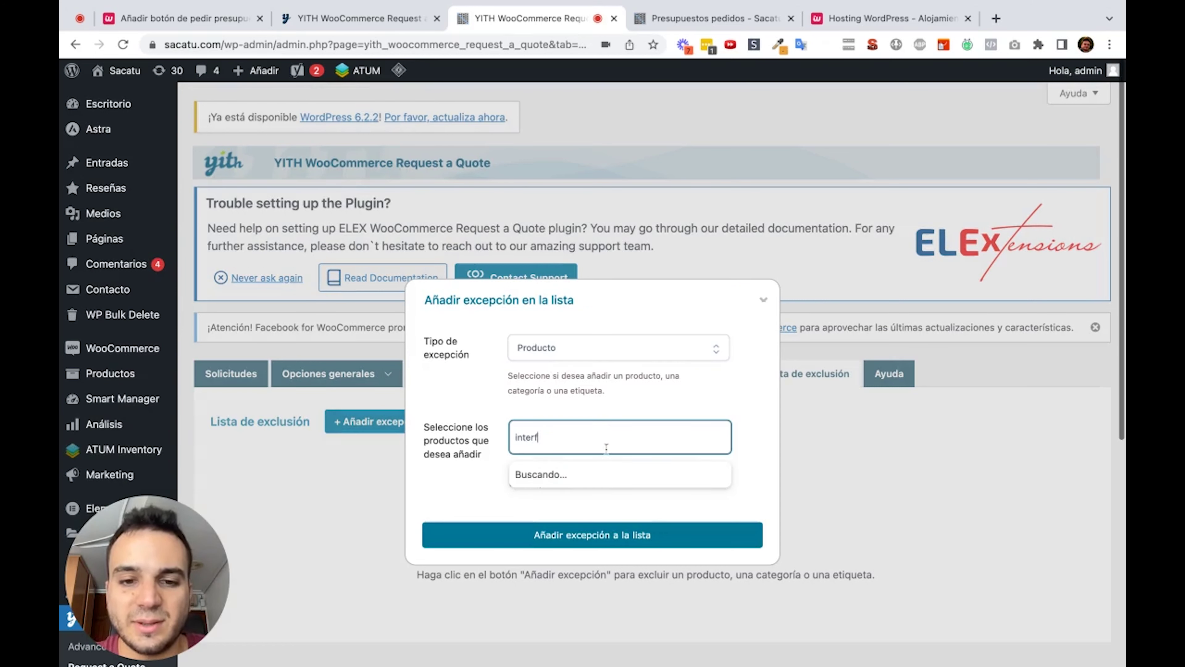
{"action": "left_click", "coordinate": [598, 475]}
{"action": "left_click", "coordinate": [570, 558]}
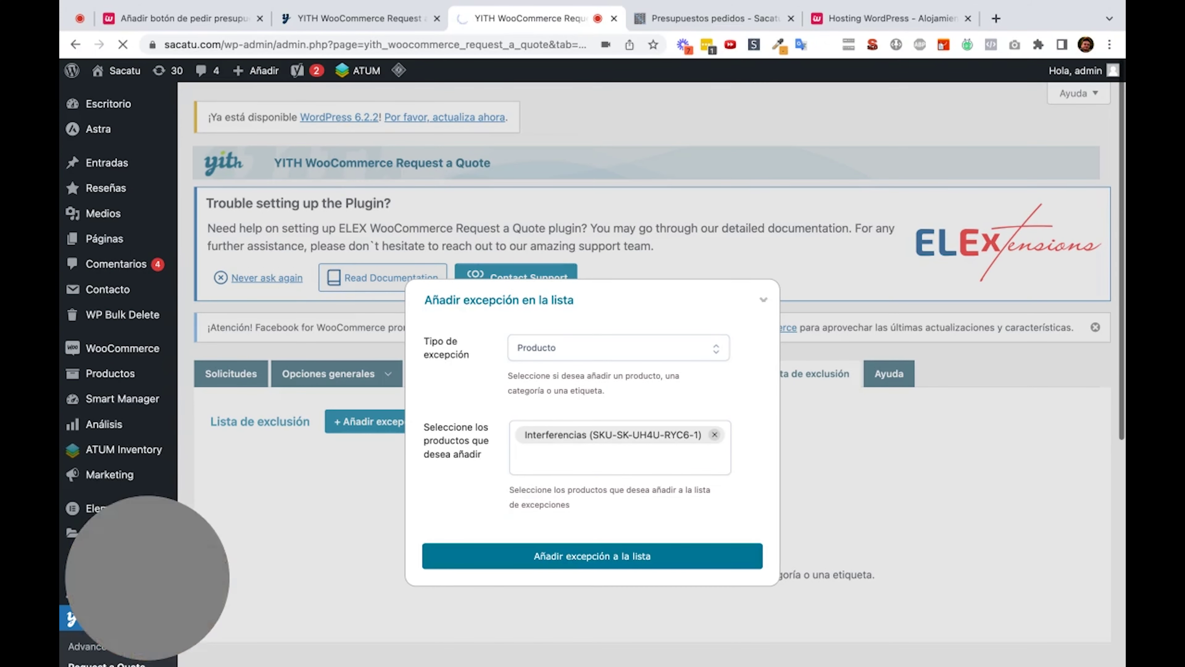
{"action": "scroll", "coordinate": [570, 558], "scroll_direction": "down", "scroll_amount": 2}
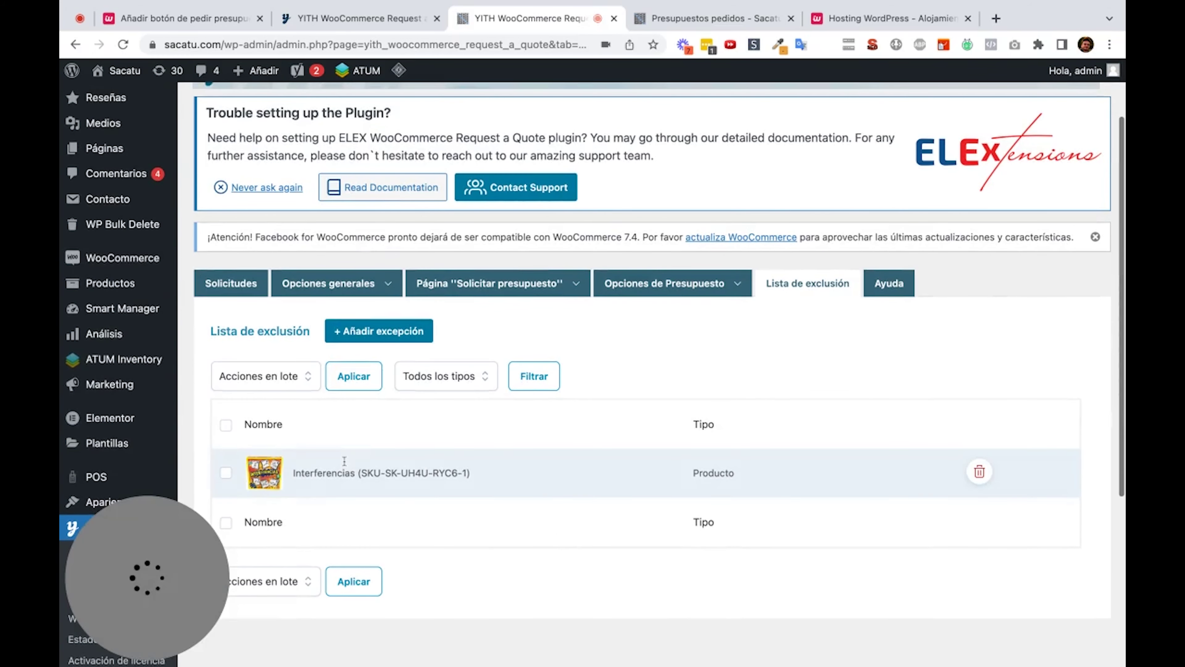
Step: Switch to the storefront, open its Novedades page from the home page, and find the Interferencias product
{"action": "left_click", "coordinate": [698, 23]}
{"action": "scroll", "coordinate": [537, 168], "scroll_direction": "up", "scroll_amount": 3}
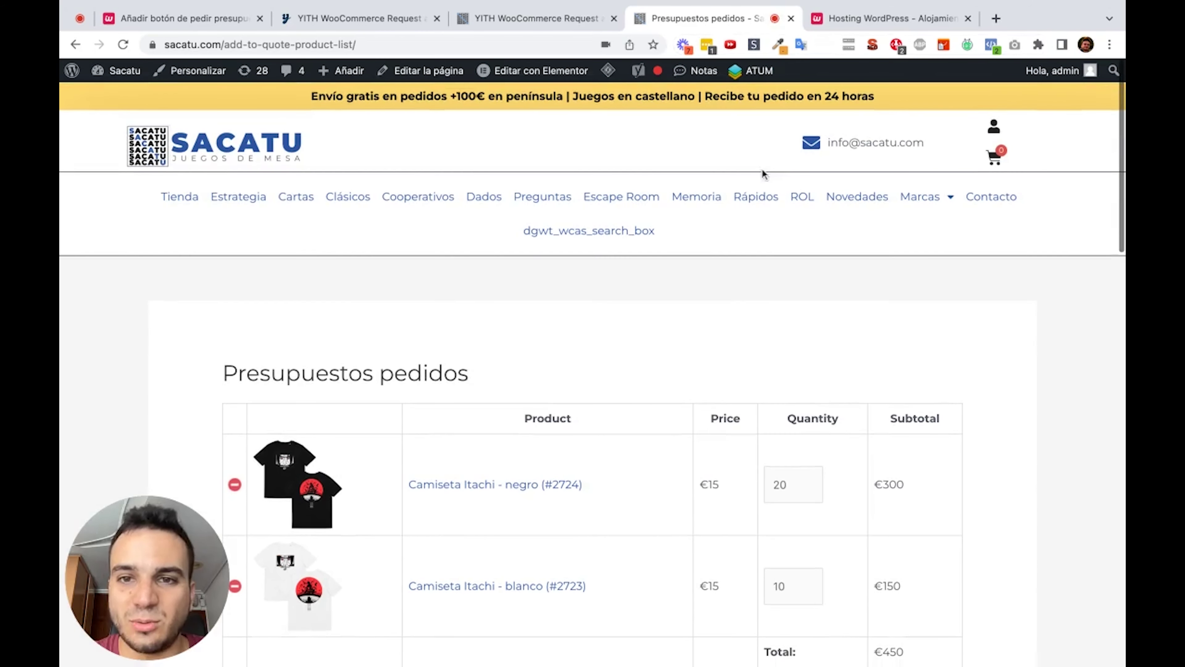
{"action": "left_click", "coordinate": [227, 158]}
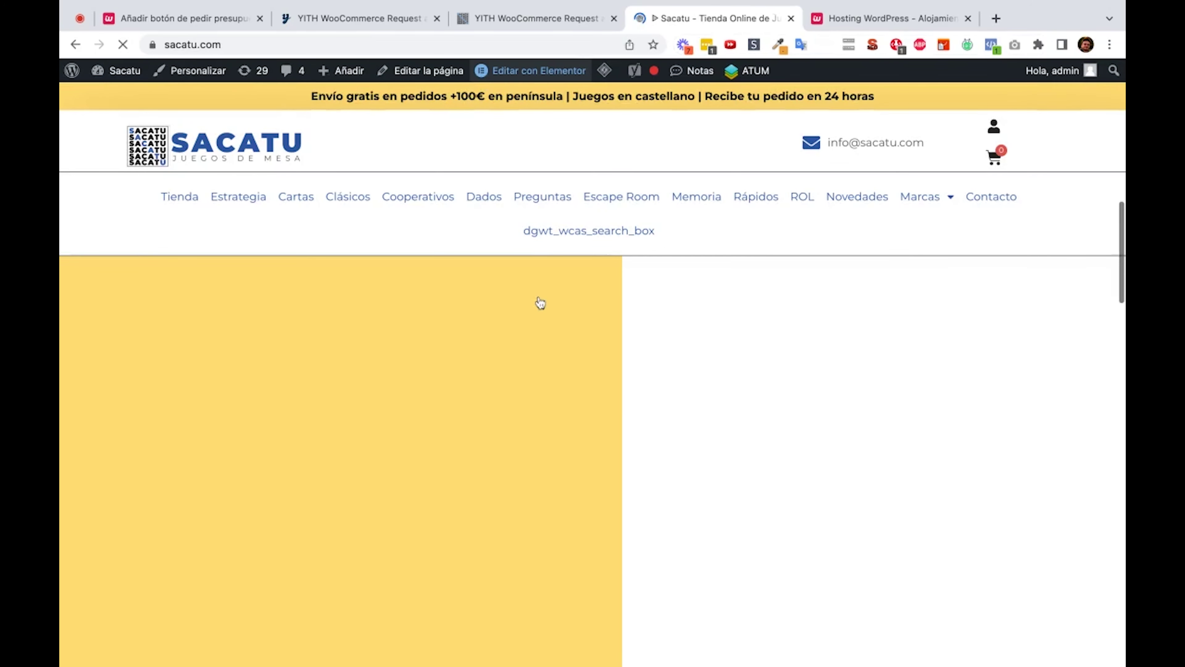
{"action": "scroll", "coordinate": [772, 401], "scroll_direction": "down", "scroll_amount": 20}
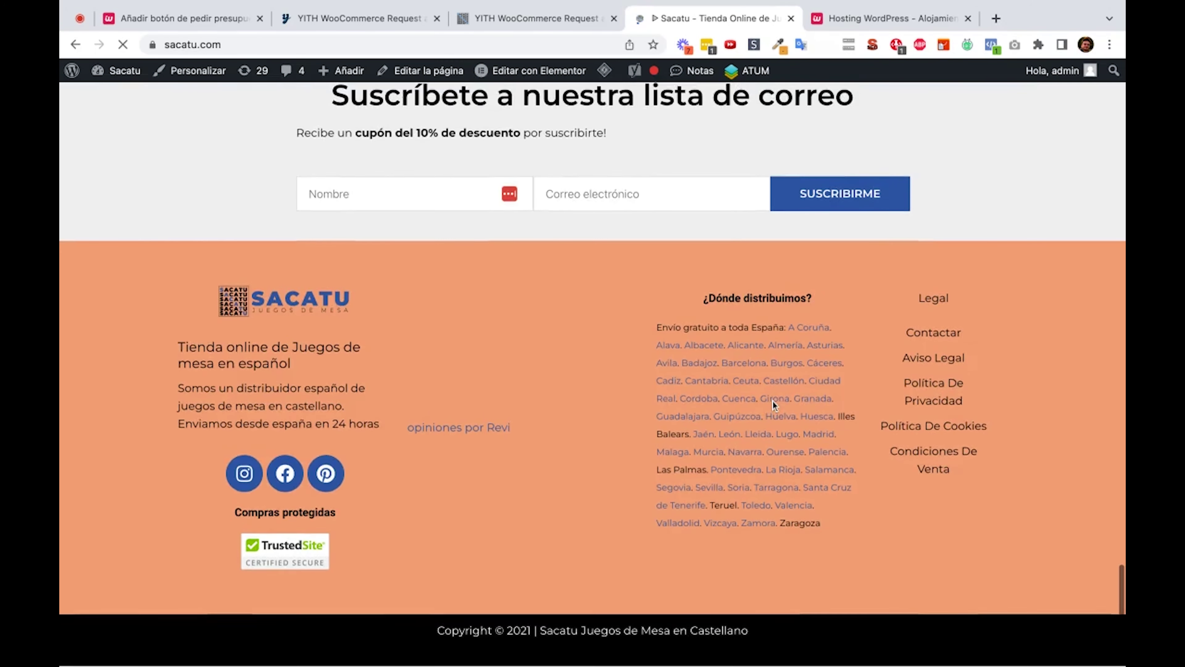
{"action": "scroll", "coordinate": [772, 400], "scroll_direction": "up", "scroll_amount": 5}
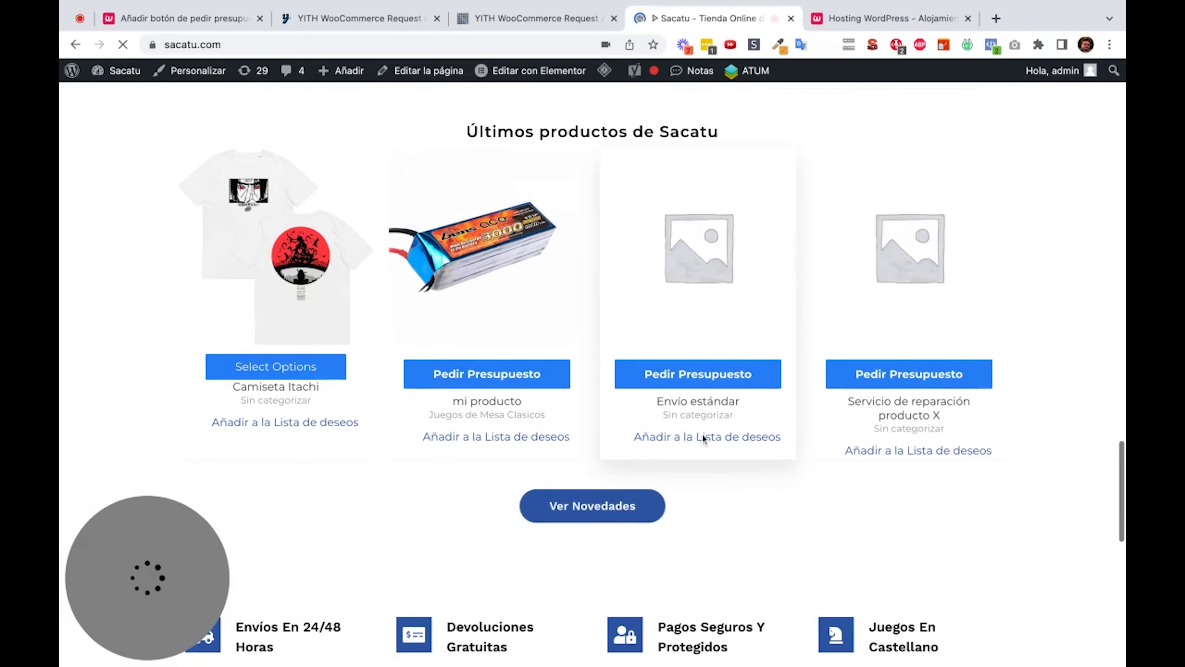
{"action": "scroll", "coordinate": [703, 439], "scroll_direction": "down", "scroll_amount": 1}
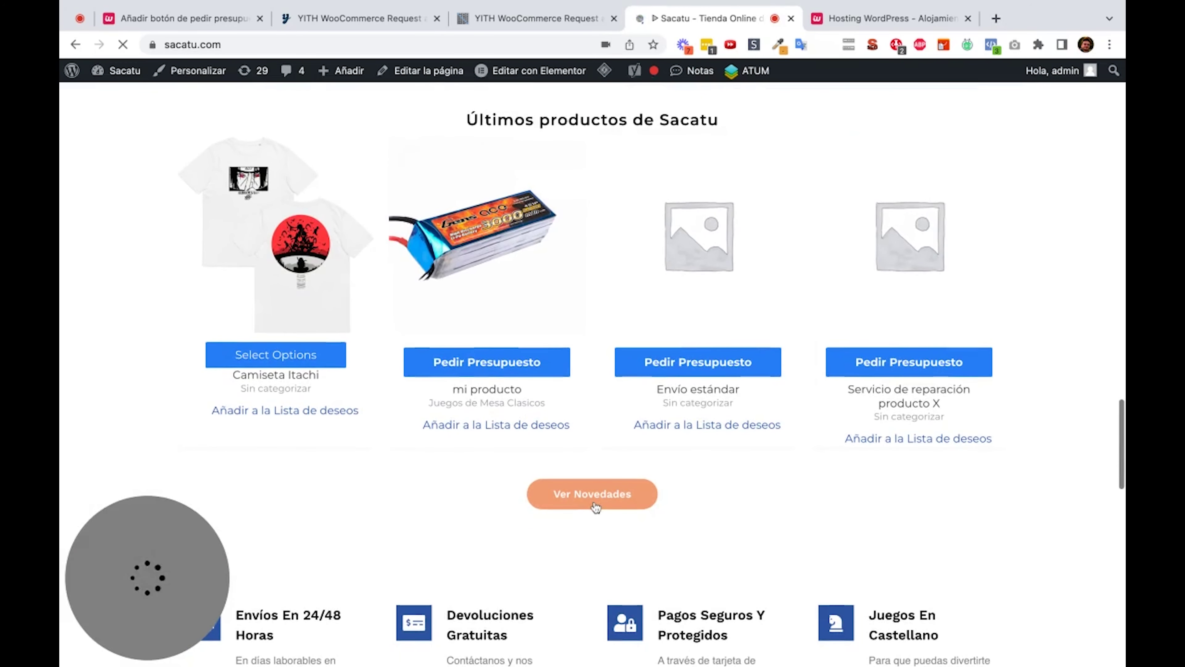
{"action": "left_click", "coordinate": [592, 495]}
{"action": "scroll", "coordinate": [592, 373], "scroll_direction": "down", "scroll_amount": 5}
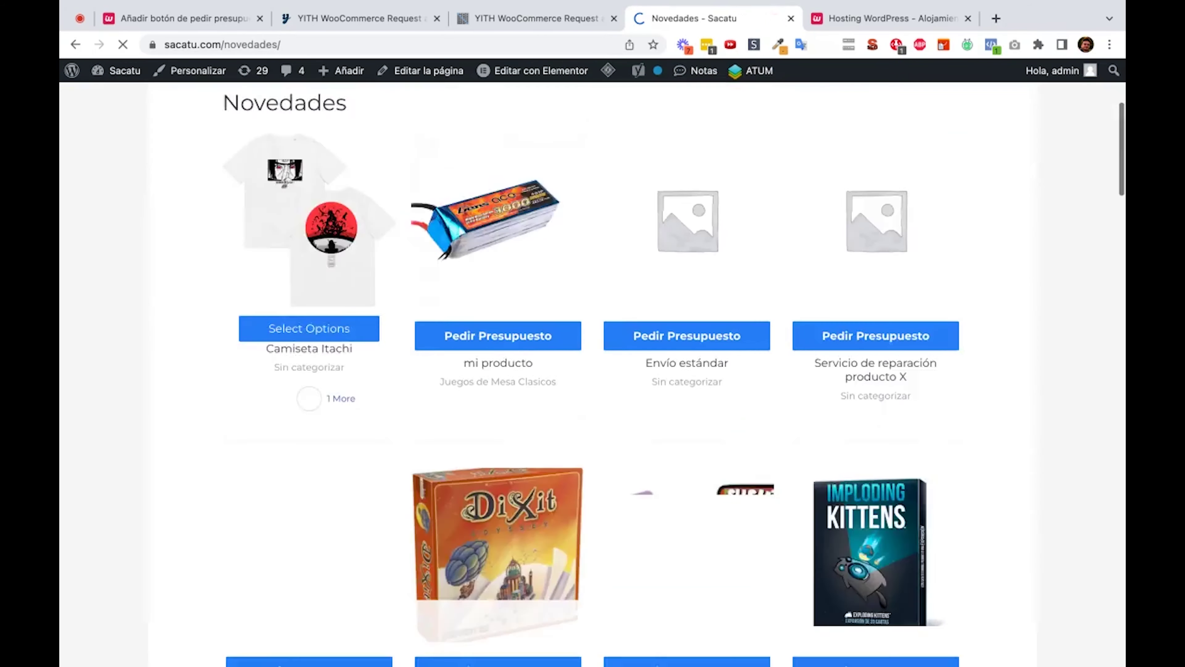
{"action": "scroll", "coordinate": [577, 491], "scroll_direction": "down", "scroll_amount": 10}
{"action": "scroll", "coordinate": [577, 491], "scroll_direction": "up", "scroll_amount": 2}
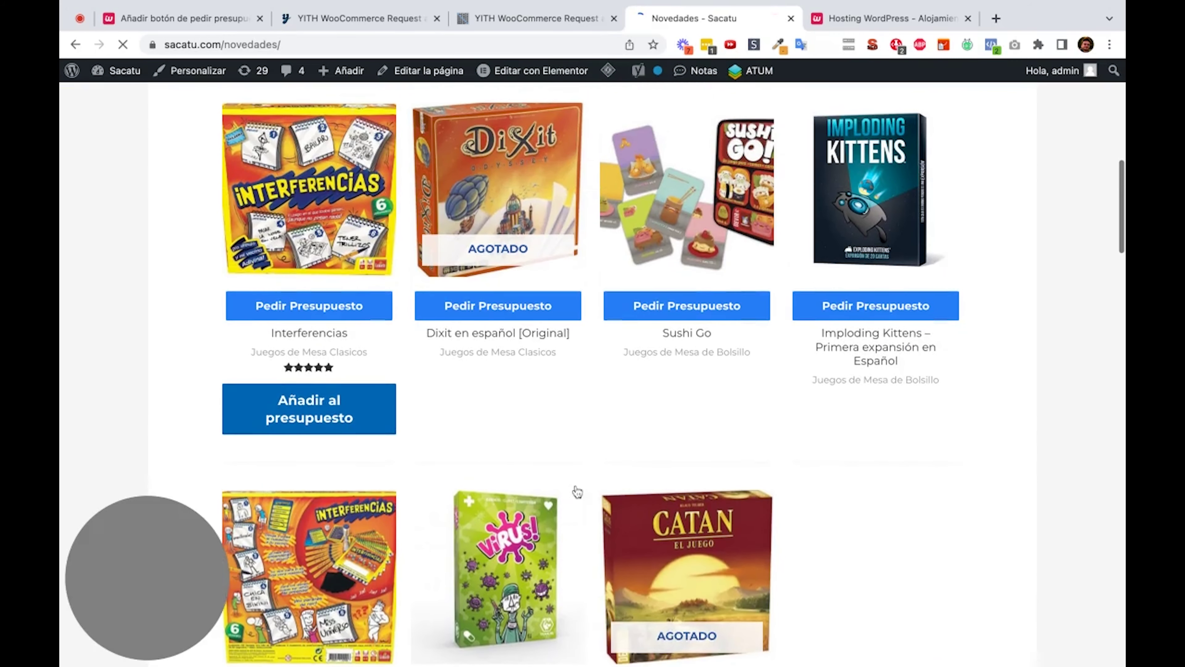
Step: Add Interferencias to the quote from the Novedades page and open the quote list
{"action": "left_click", "coordinate": [306, 306]}
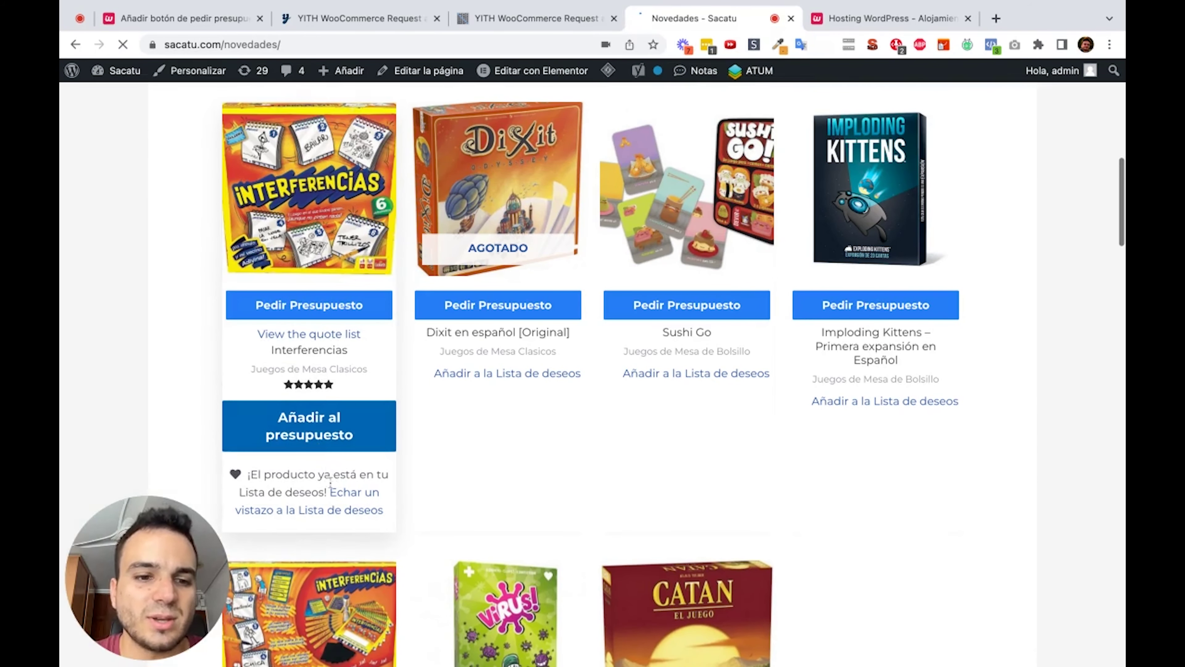
{"action": "left_click", "coordinate": [328, 336]}
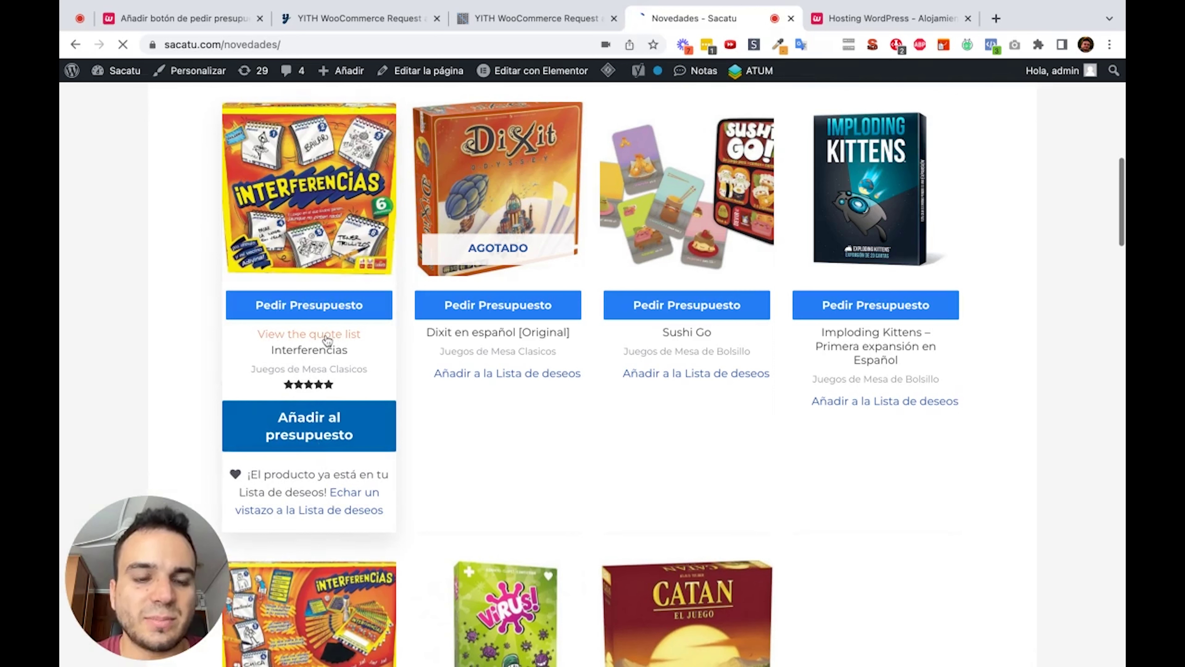
{"action": "left_click", "coordinate": [331, 442]}
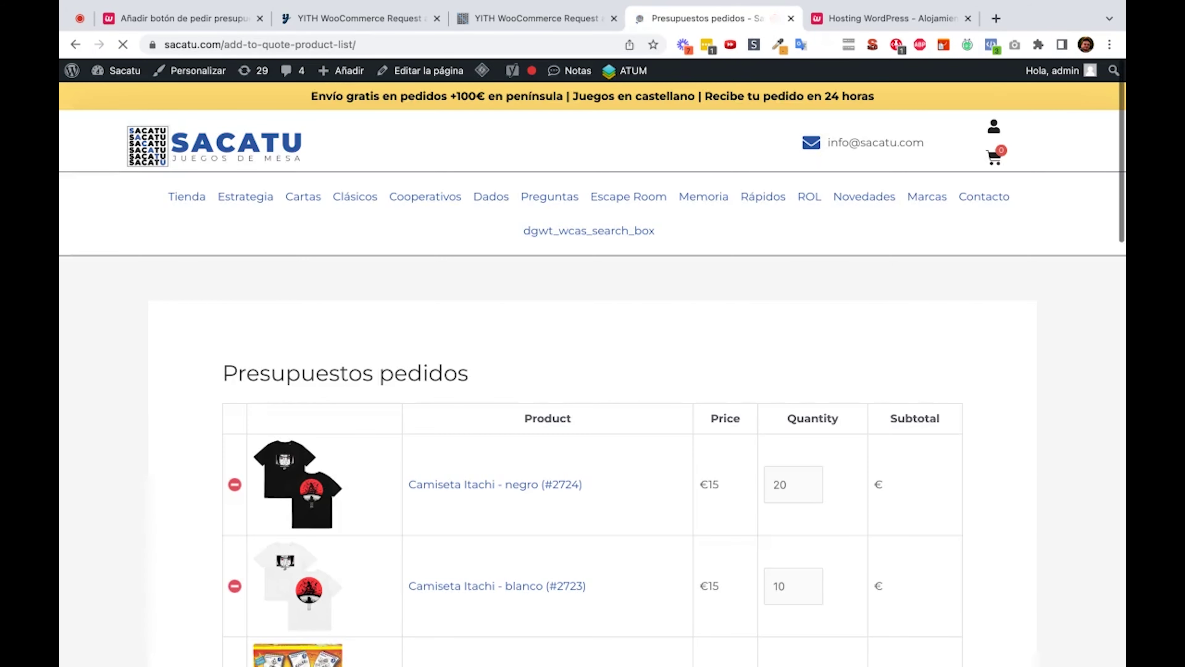
Step: Review the Presupuestos pedidos list, return to the Novedades page, and add Interferencias with its Añadir al presupuesto option
{"action": "scroll", "coordinate": [392, 430], "scroll_direction": "down", "scroll_amount": 5}
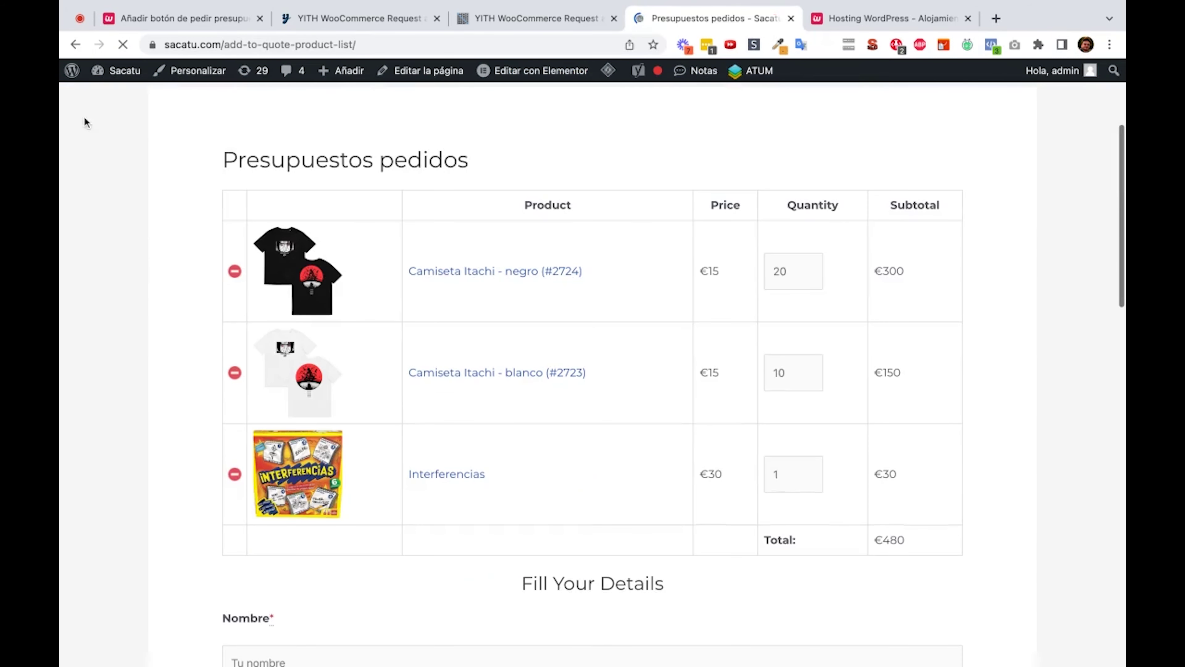
{"action": "left_click", "coordinate": [74, 44]}
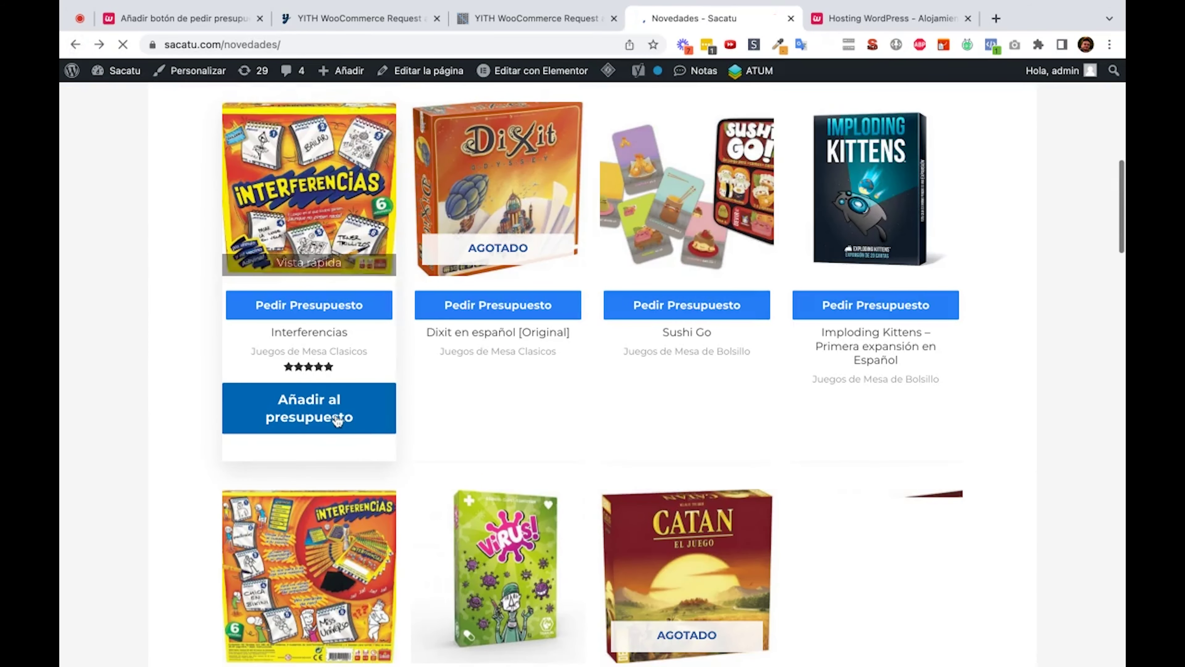
{"action": "left_click", "coordinate": [337, 419]}
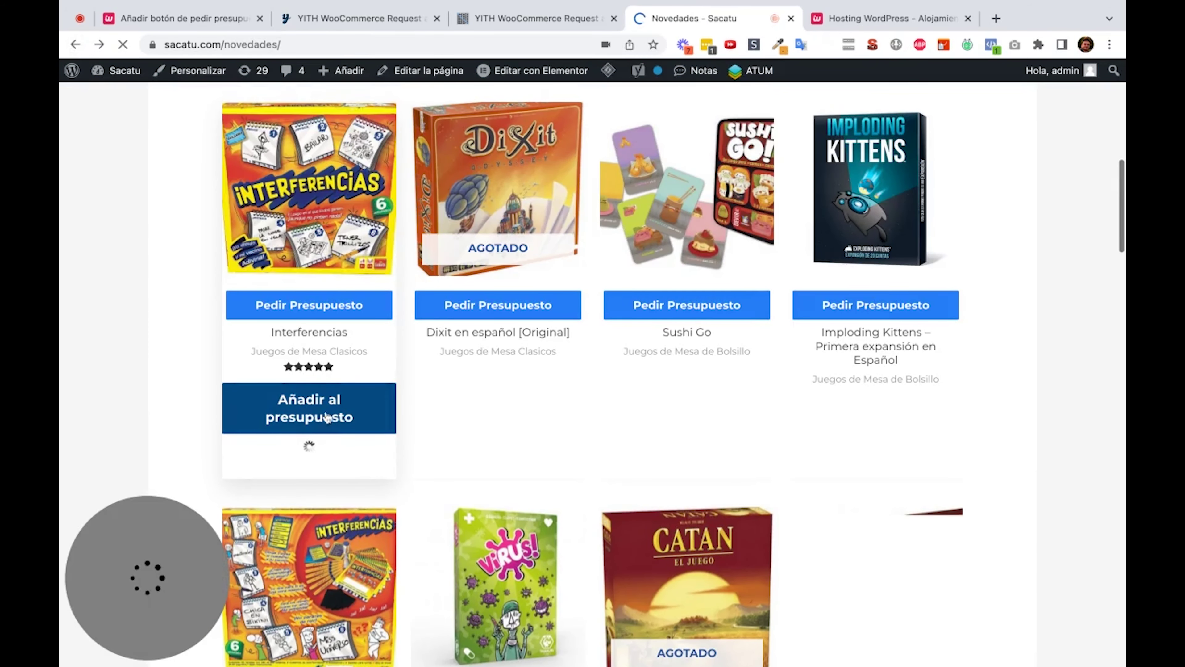
{"action": "scroll", "coordinate": [341, 417], "scroll_direction": "down", "scroll_amount": 1}
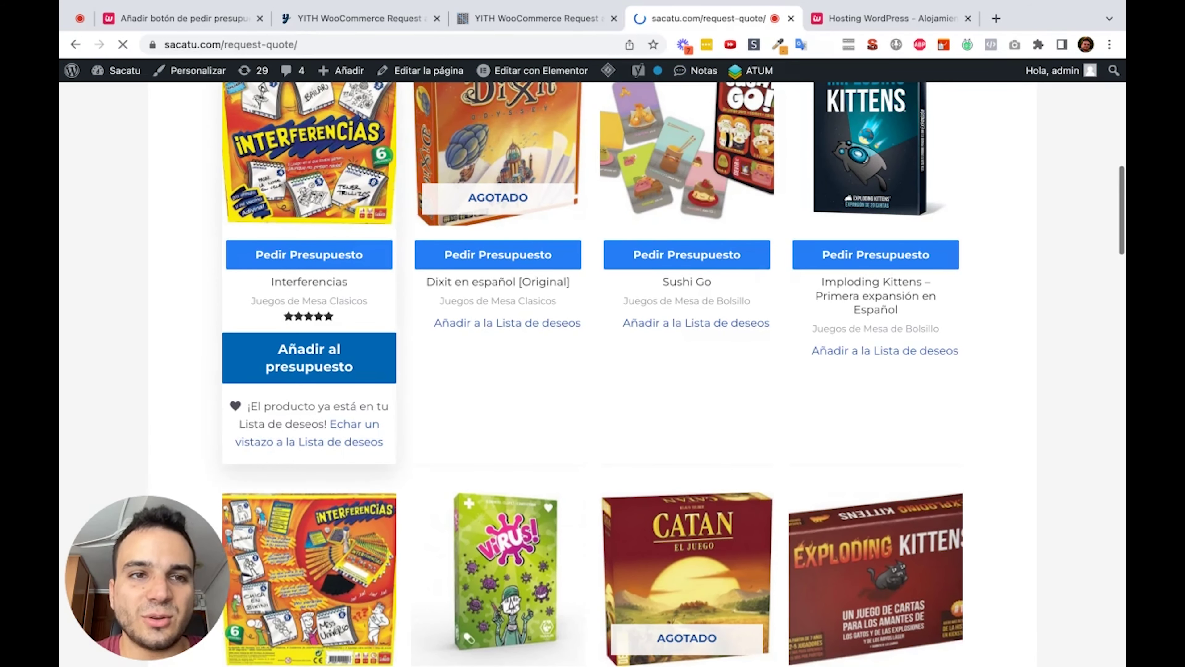
Step: Examine the product list and the Enviar la solicitud form on the Request a Quote page
{"action": "scroll", "coordinate": [504, 387], "scroll_direction": "down", "scroll_amount": 2}
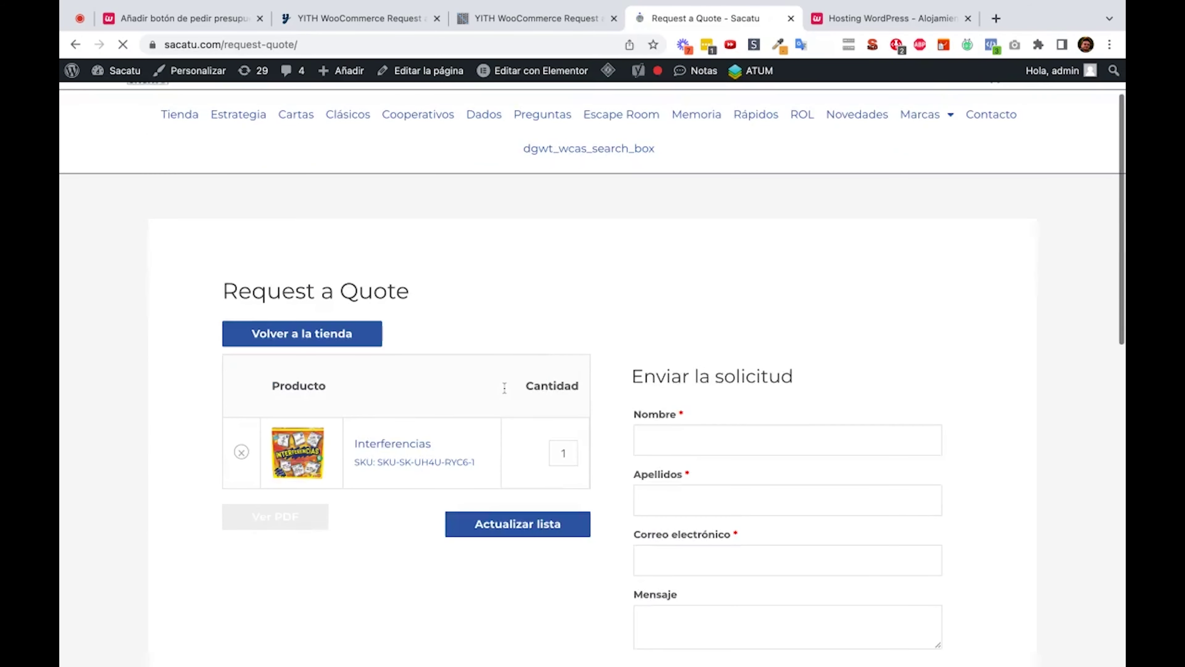
{"action": "scroll", "coordinate": [505, 387], "scroll_direction": "down", "scroll_amount": 2}
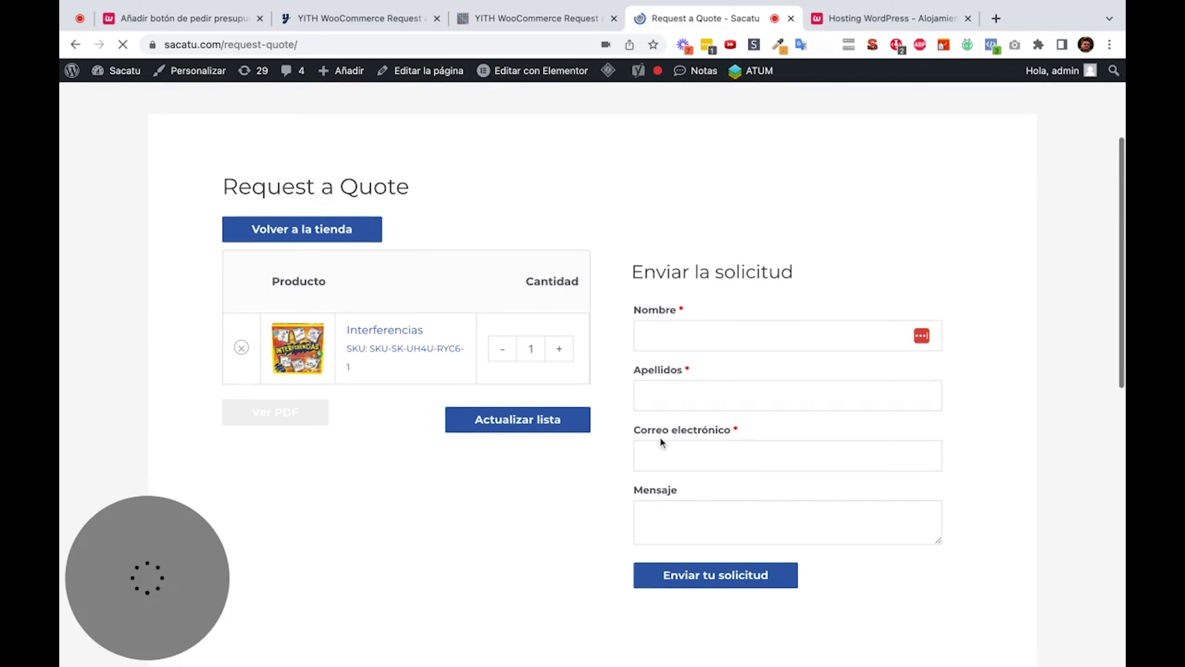
{"action": "scroll", "coordinate": [822, 438], "scroll_direction": "down", "scroll_amount": 1}
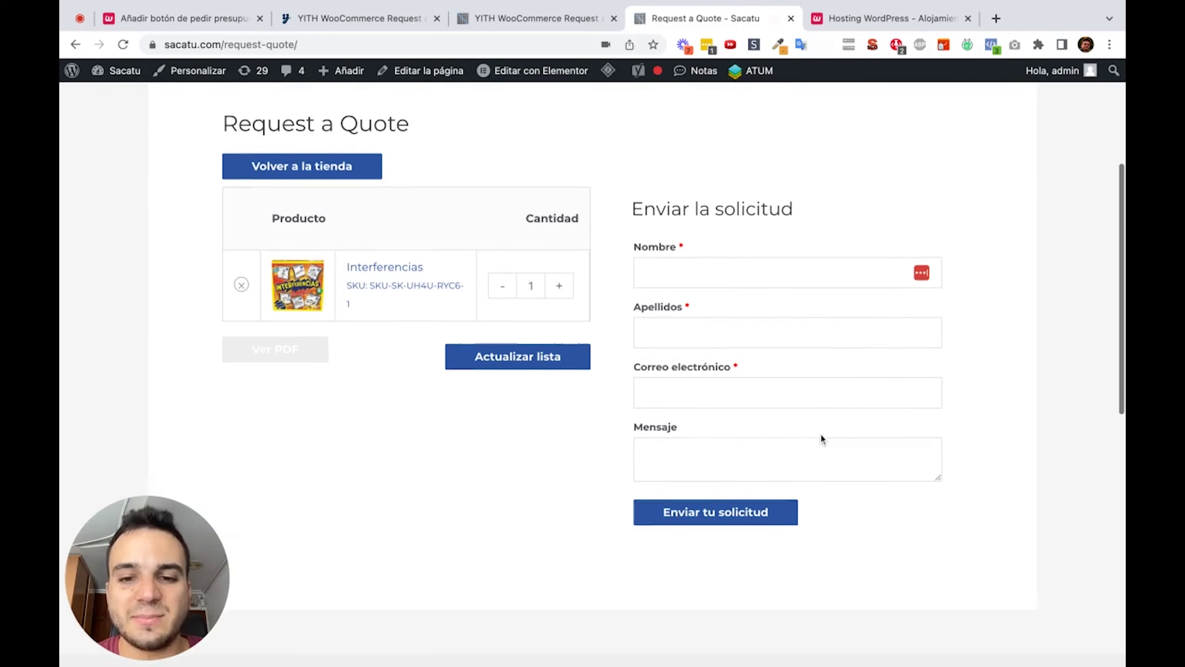